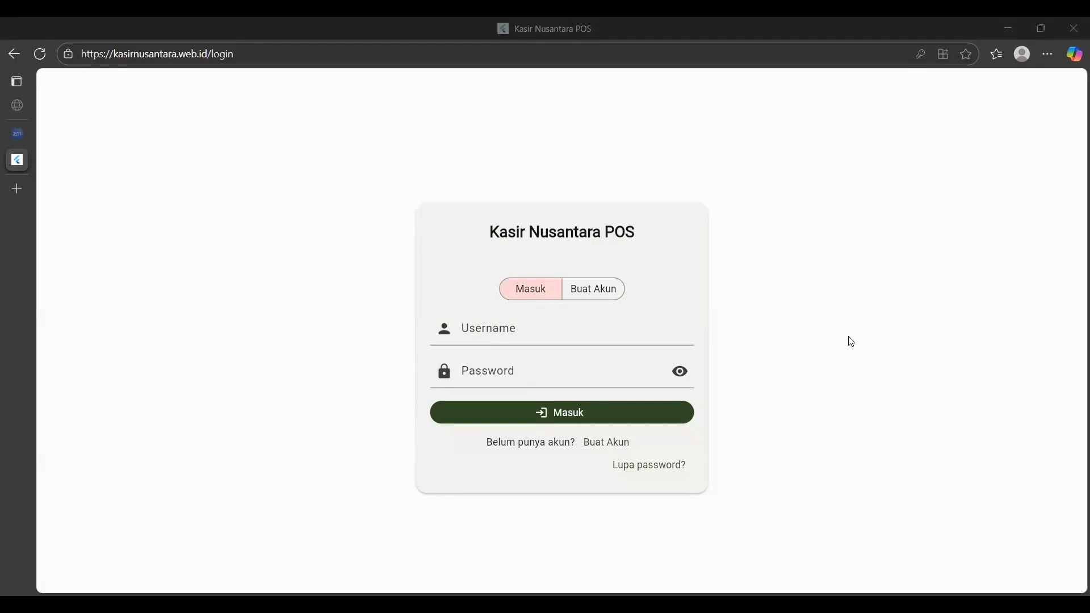
Enter the owner's full name, e-mail, username and password, checking the password with the eye icon.
click(600, 446)
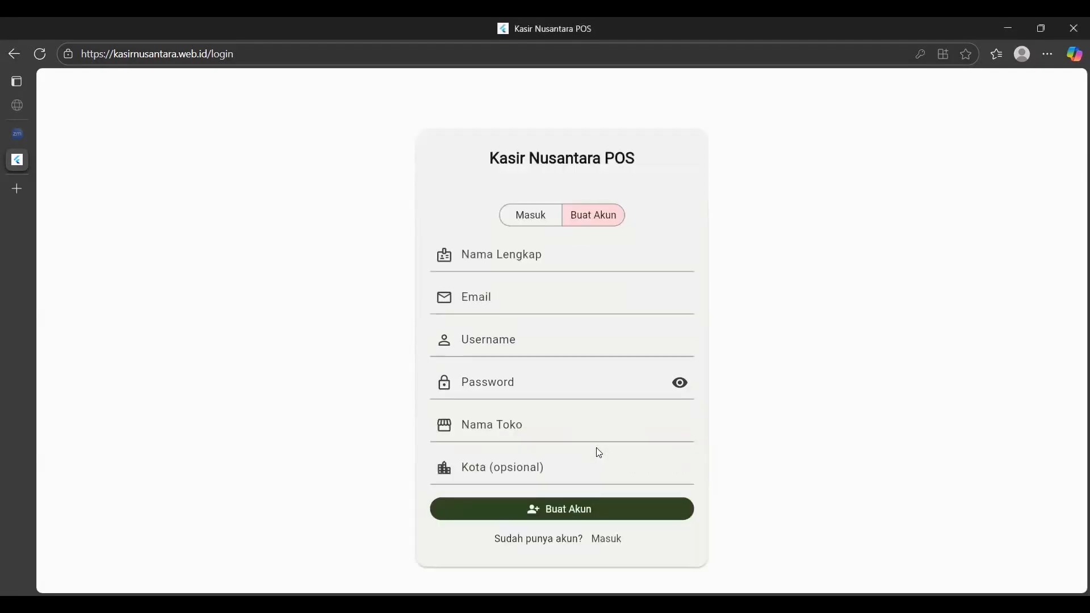
click(518, 268)
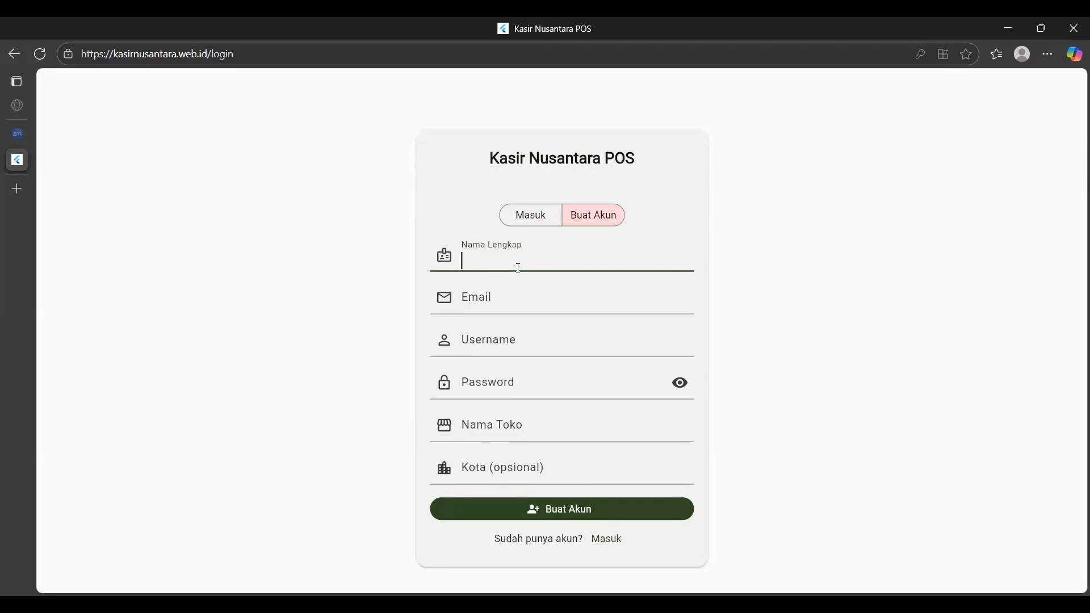
text(Ariyadi)
click(525, 300)
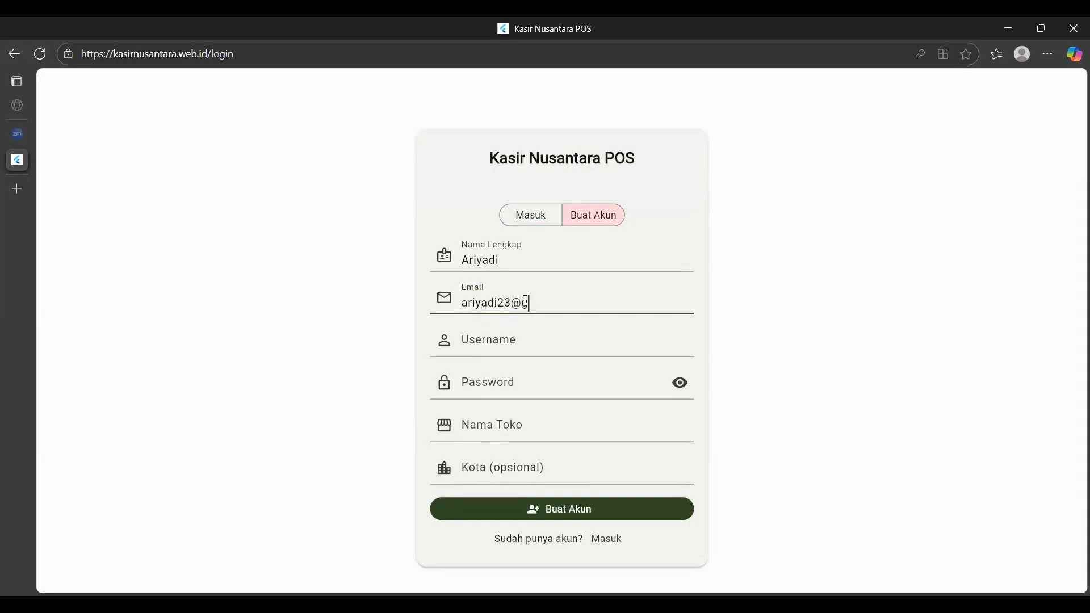
click(525, 345)
text(Ariyadi)
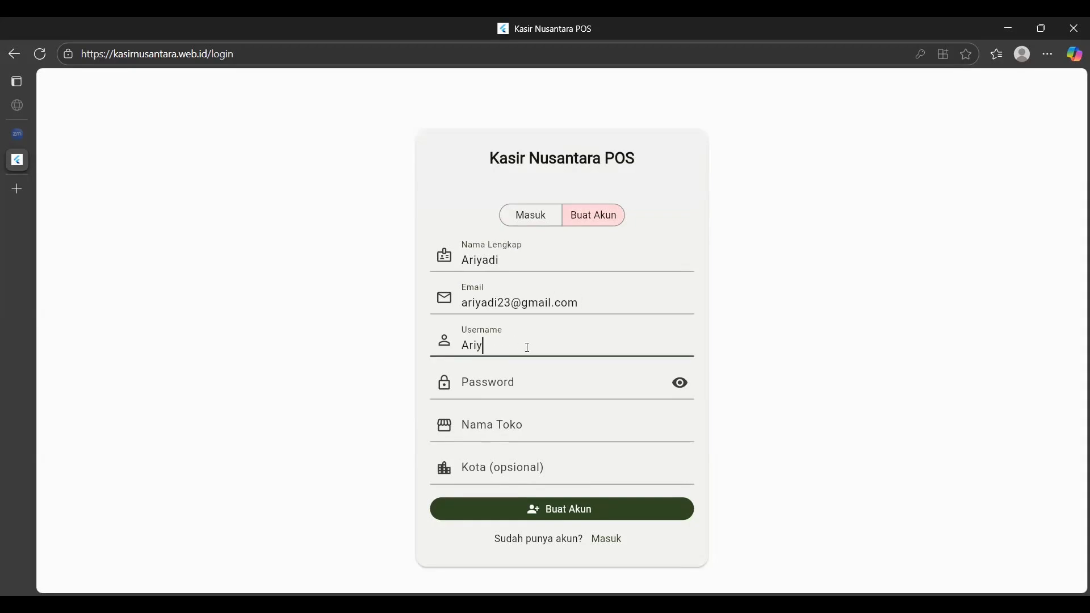
click(527, 378)
text(123456)
click(681, 384)
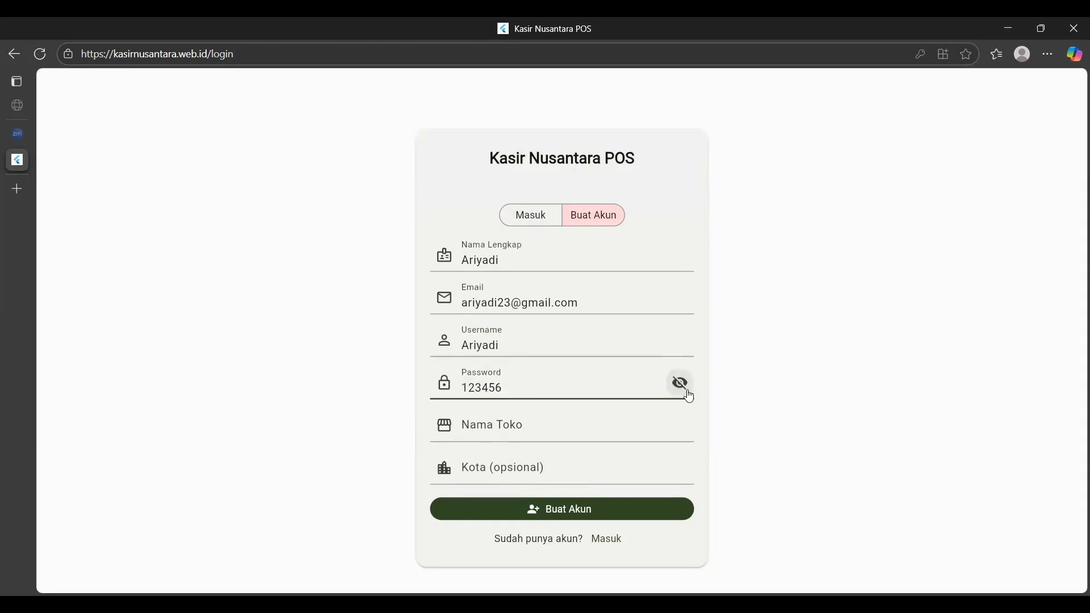
click(682, 386)
Set the store name to MogaBerkah and the city to Tangerang.
click(571, 437)
text(MogaBerkah)
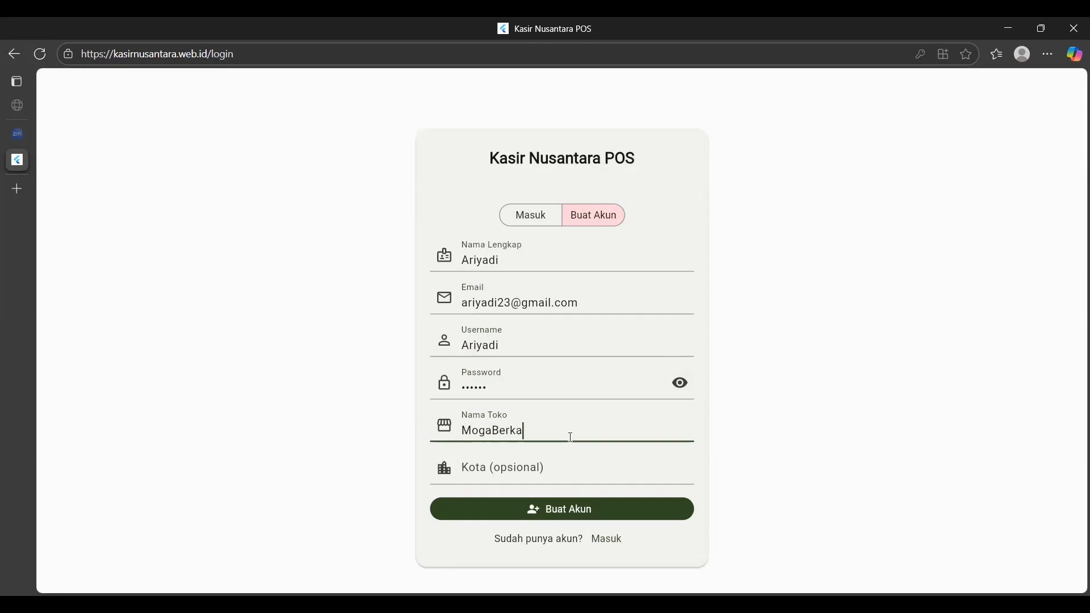
click(567, 481)
text(Tangerang)
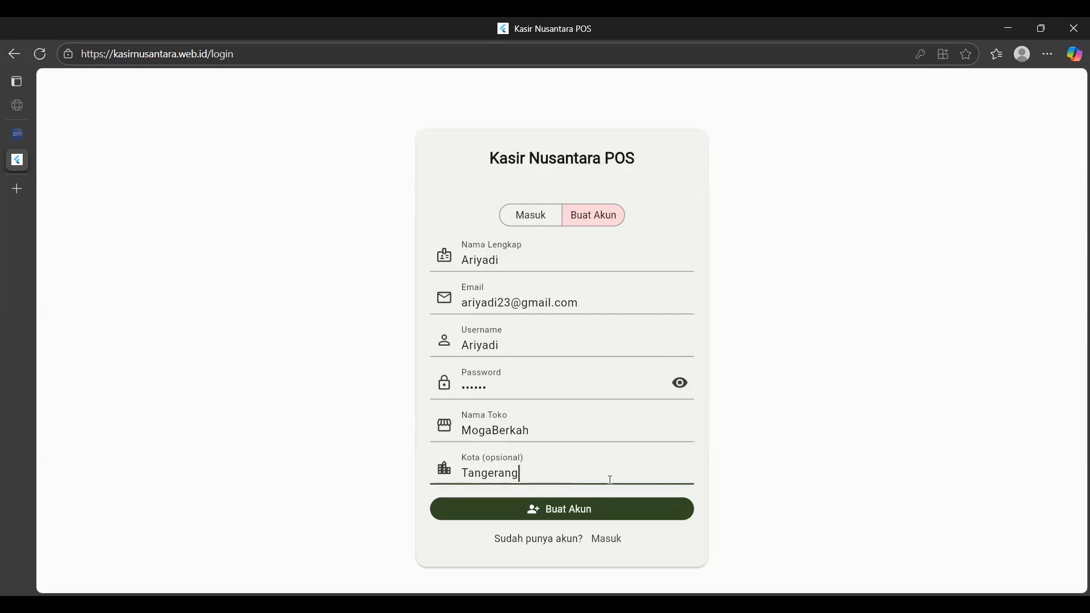
Submit Buat Akun to reach the empty Dashboard Penjualan for store MO001 Mogaberkah.
click(558, 518)
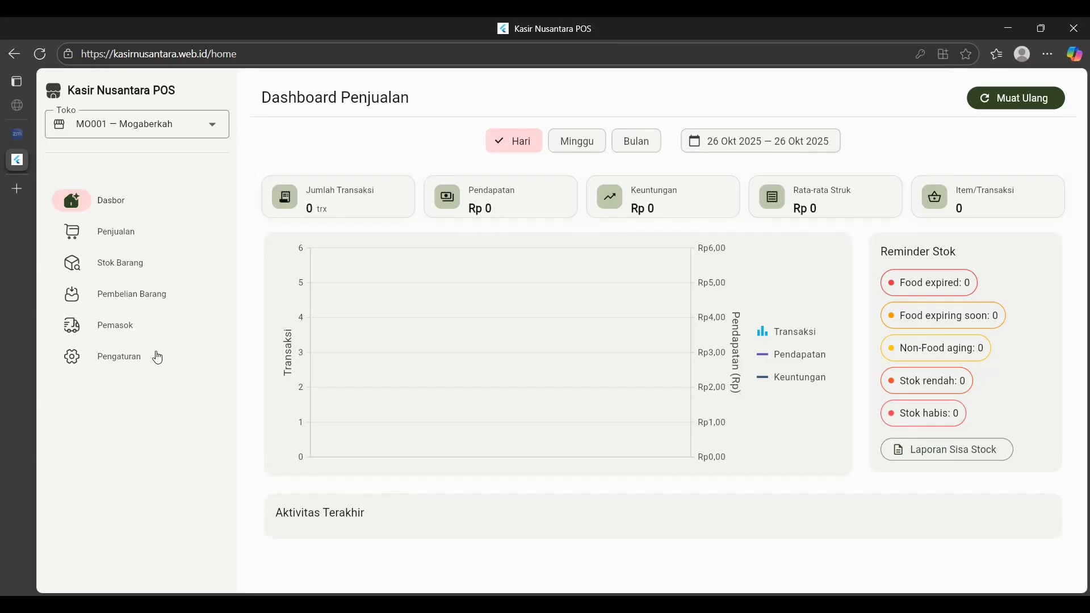
Go to the Pemasok supplier list and open a blank Tambah Supplier form.
click(140, 339)
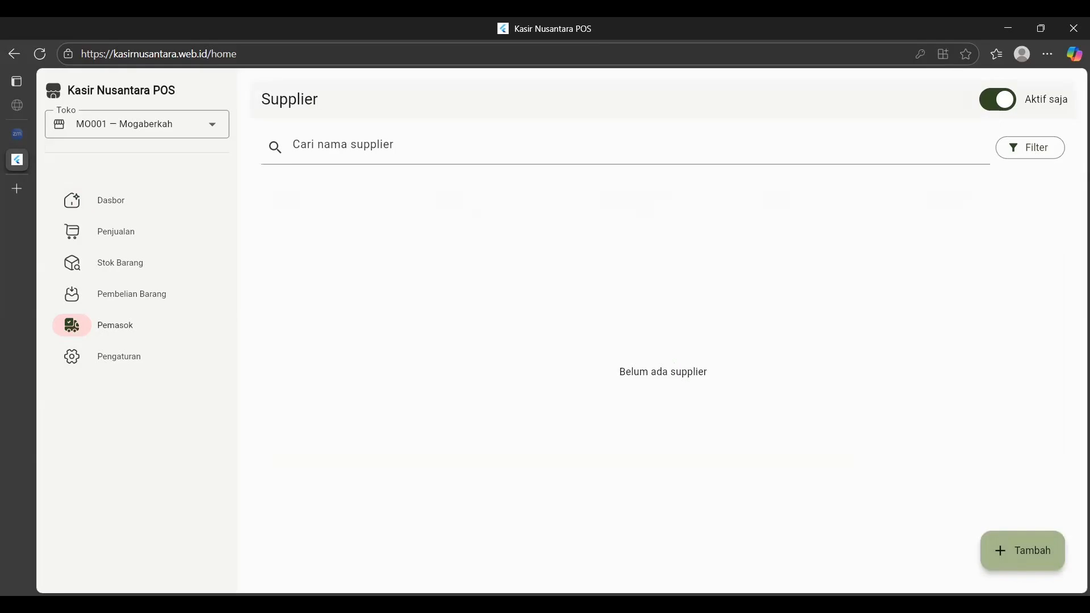
click(1034, 561)
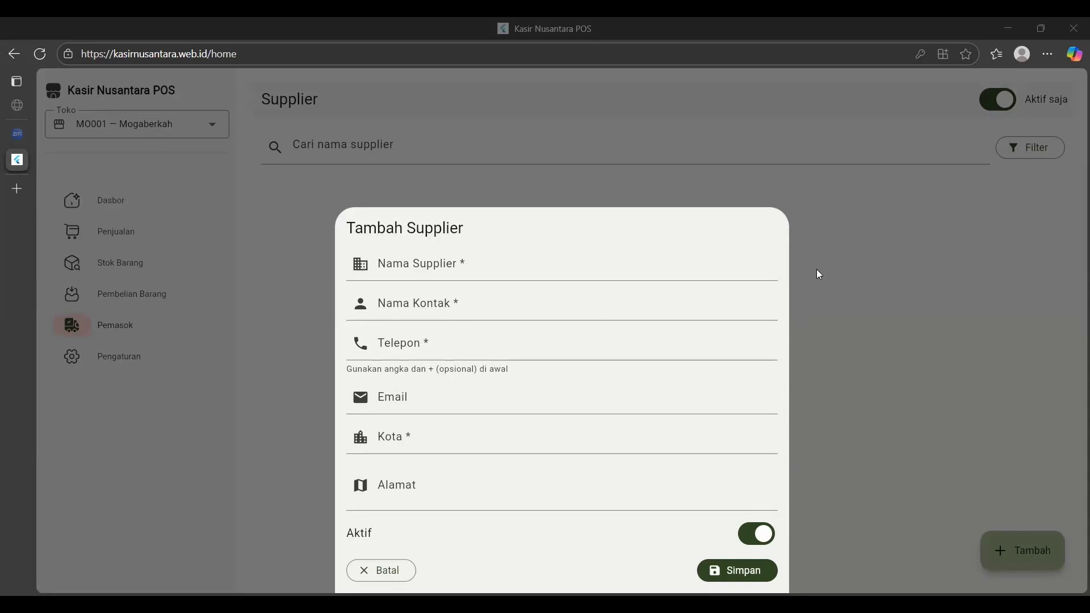
Enter supplier name Mayora with its contact person and phone number.
click(434, 274)
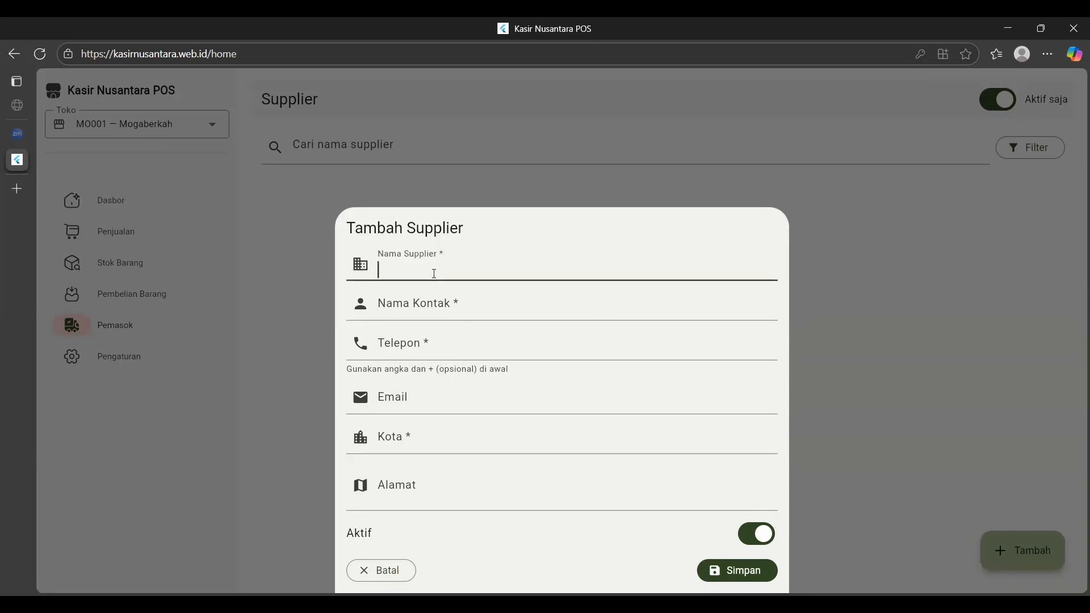
text(Mayora)
click(462, 305)
text(Jalil)
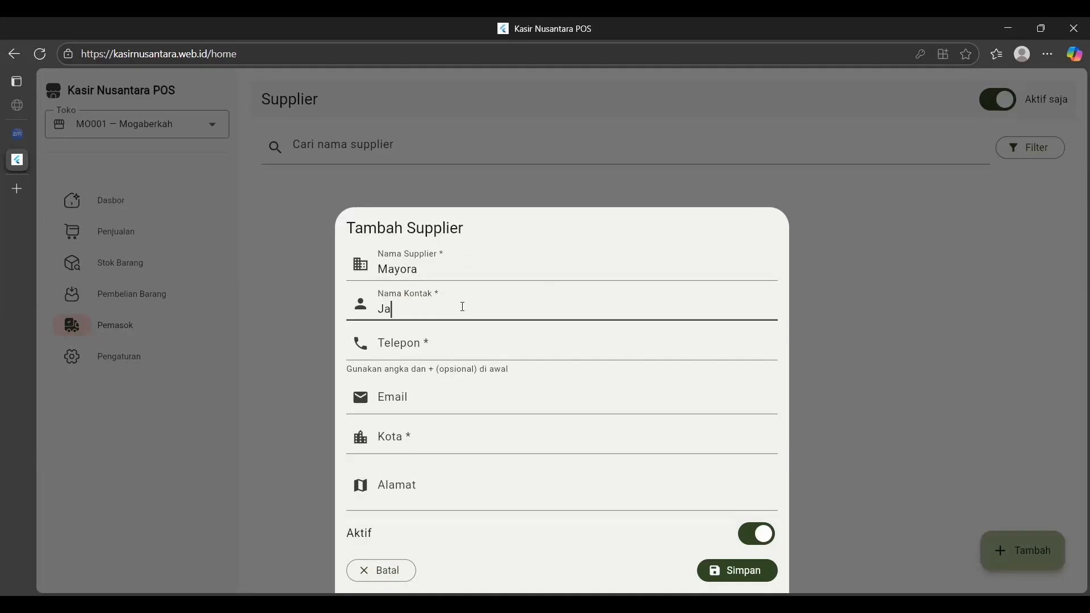
click(384, 353)
text(+62123456789)
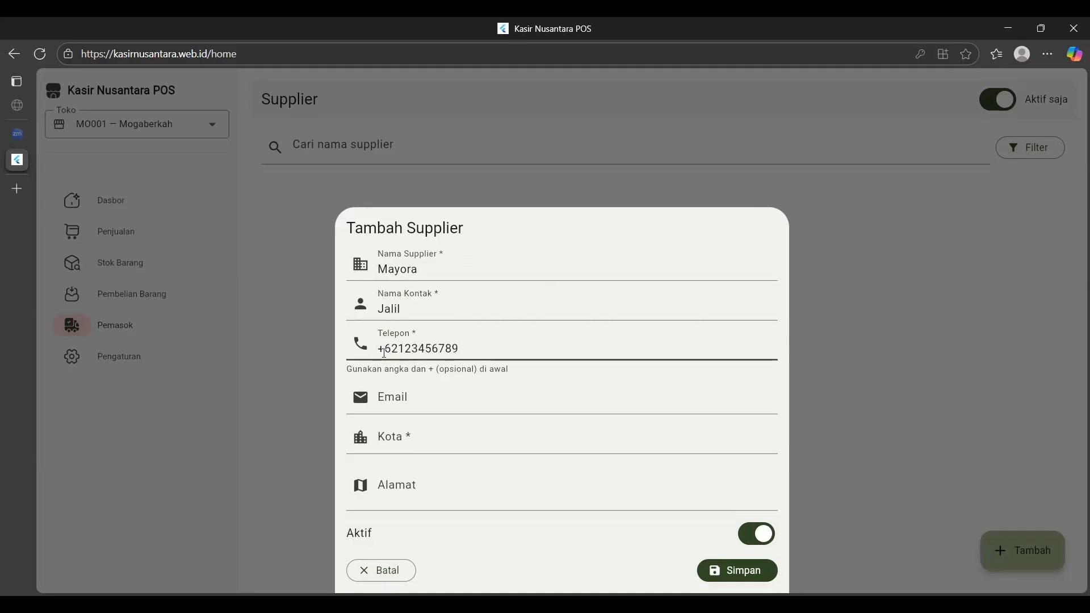
Add city jakarta and the street address, save Mayora, and start a new supplier entry.
click(416, 402)
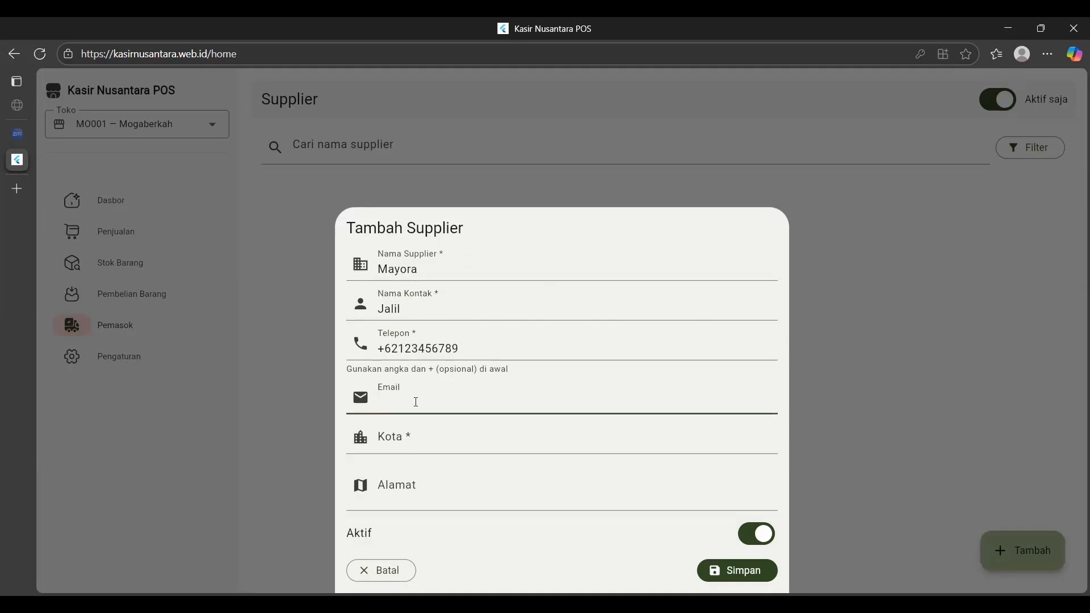
click(416, 442)
text(jakarta)
click(416, 500)
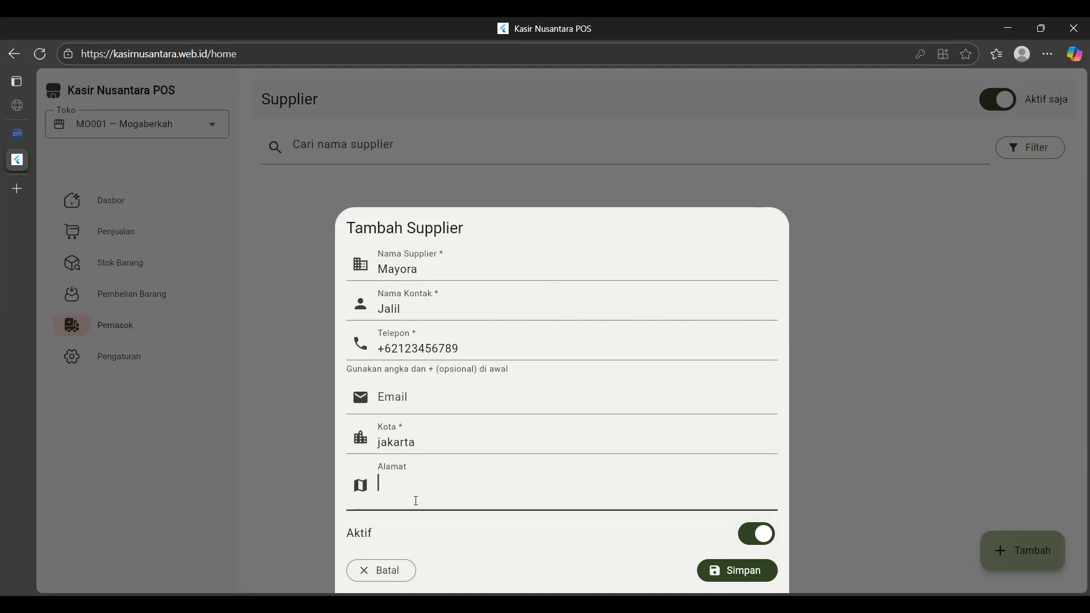
text(buleva)
text(3)
click(737, 570)
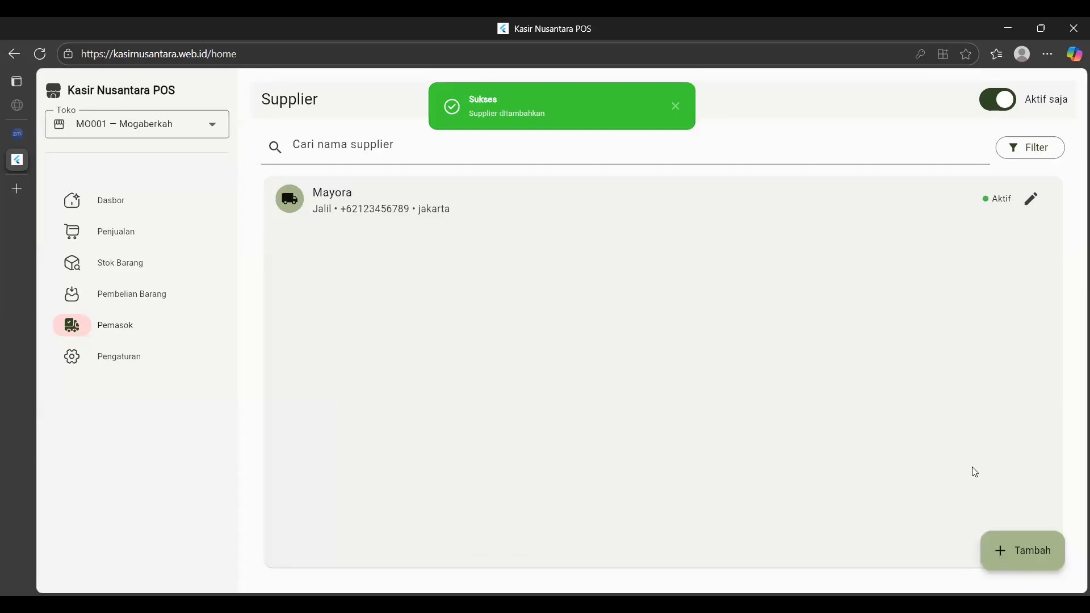
click(1010, 558)
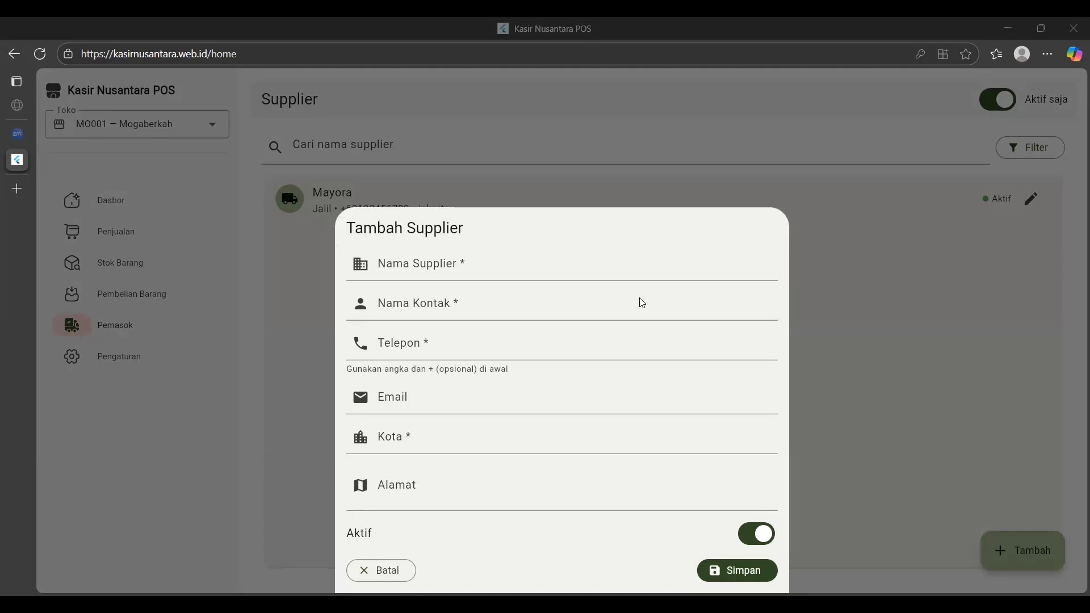
Enter supplier name Orang Tua (OT) with a corrected contact name and phone number.
click(398, 264)
text(Ora)
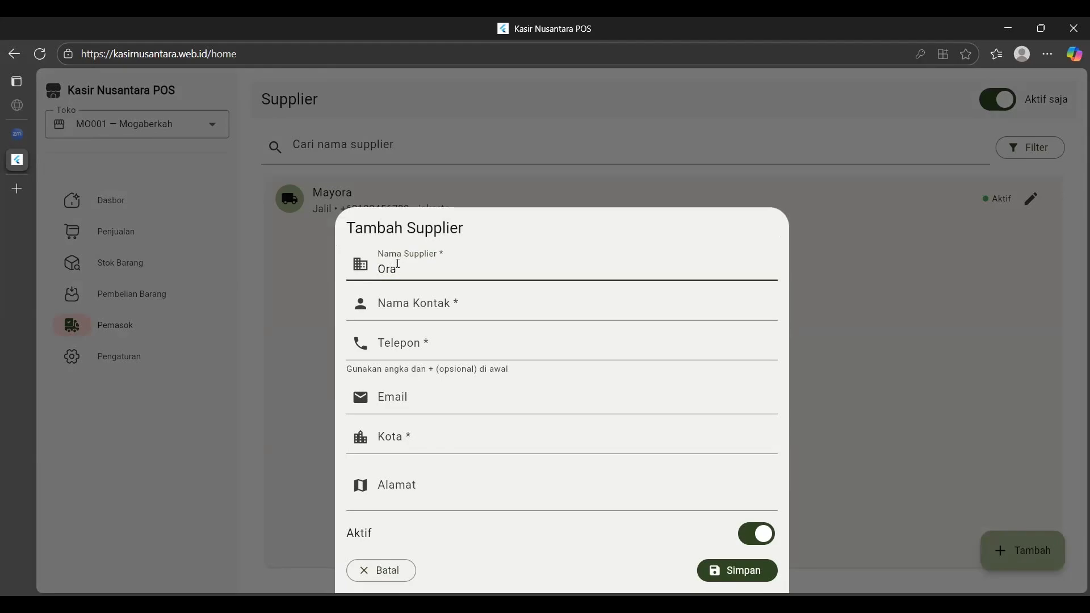
text(ng Tua (OT))
click(414, 299)
text(JAJAN)
key(BackSpace)
key(BackSpace)
key(BackSpace)
key(BackSpace)
text(ajang)
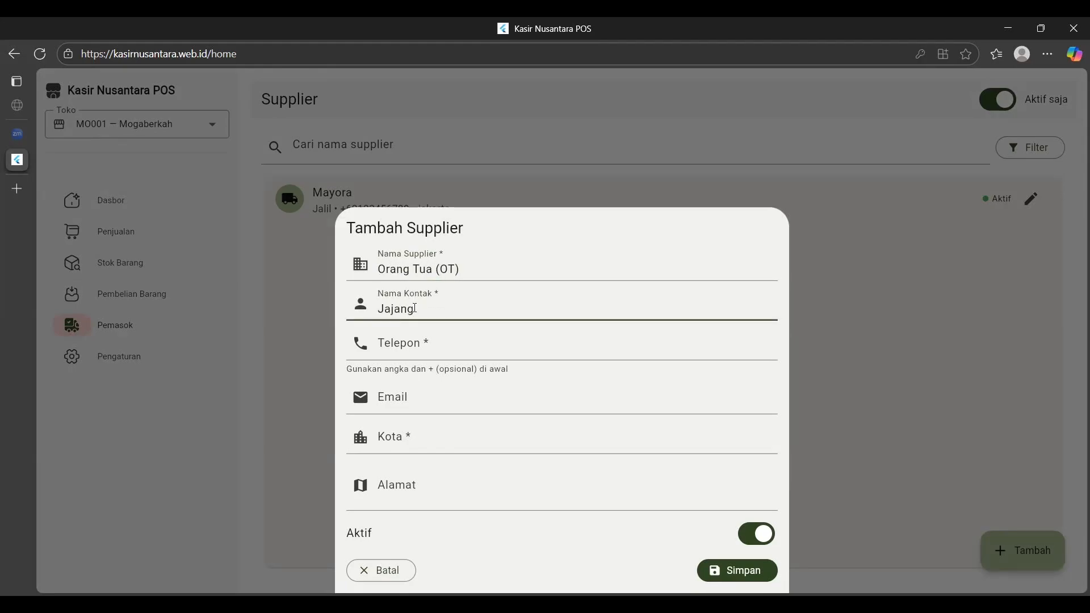
click(421, 343)
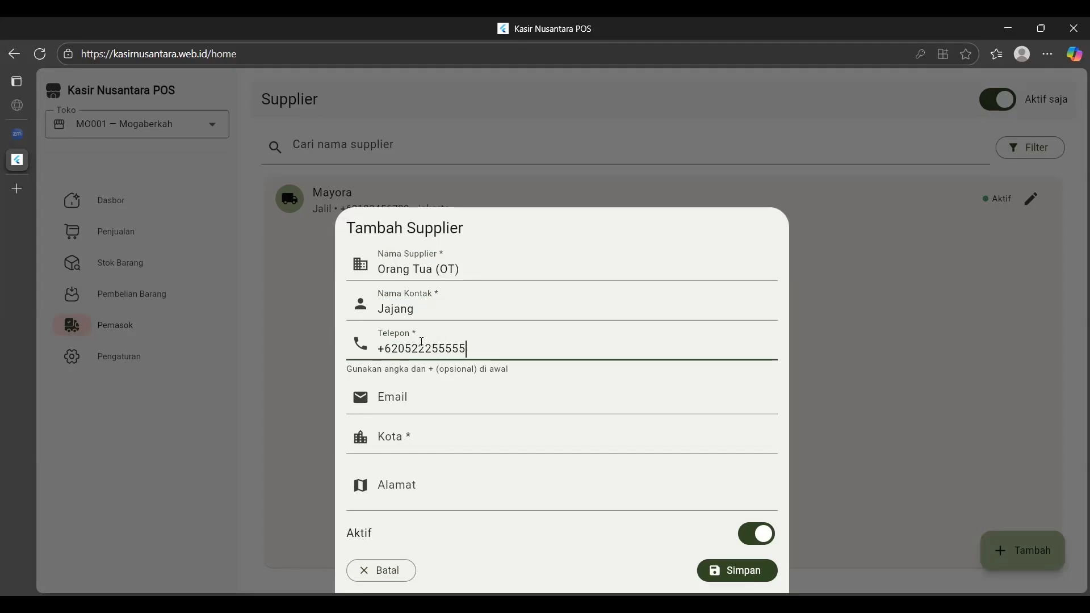
click(398, 349)
text(8)
key(Tab)
Add city bandung and the address, save Orang Tua (OT), and start another entry.
click(410, 446)
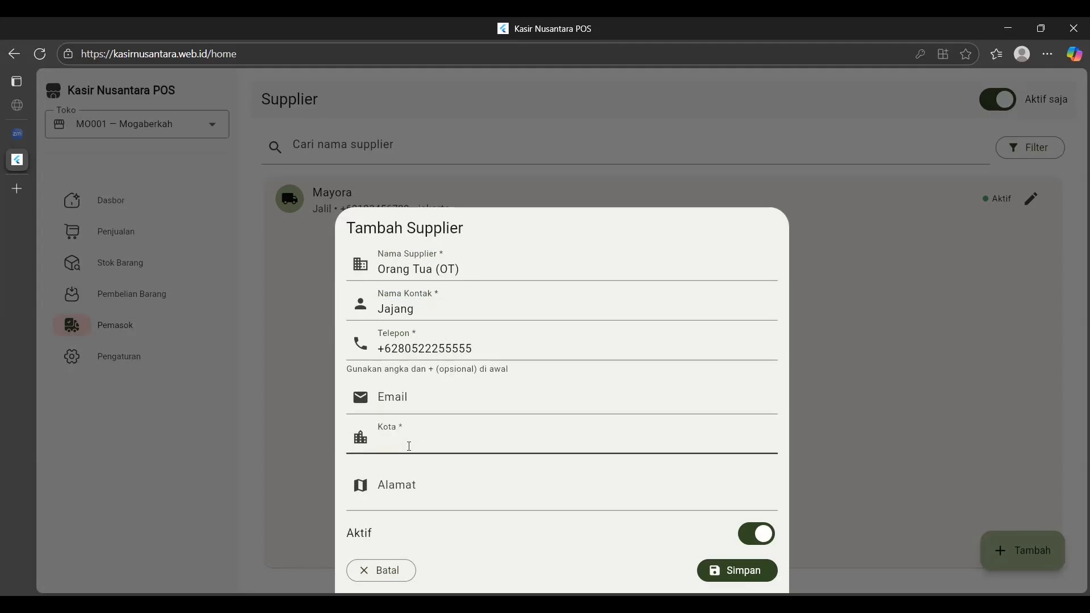
text(bandung)
click(426, 489)
text(cem)
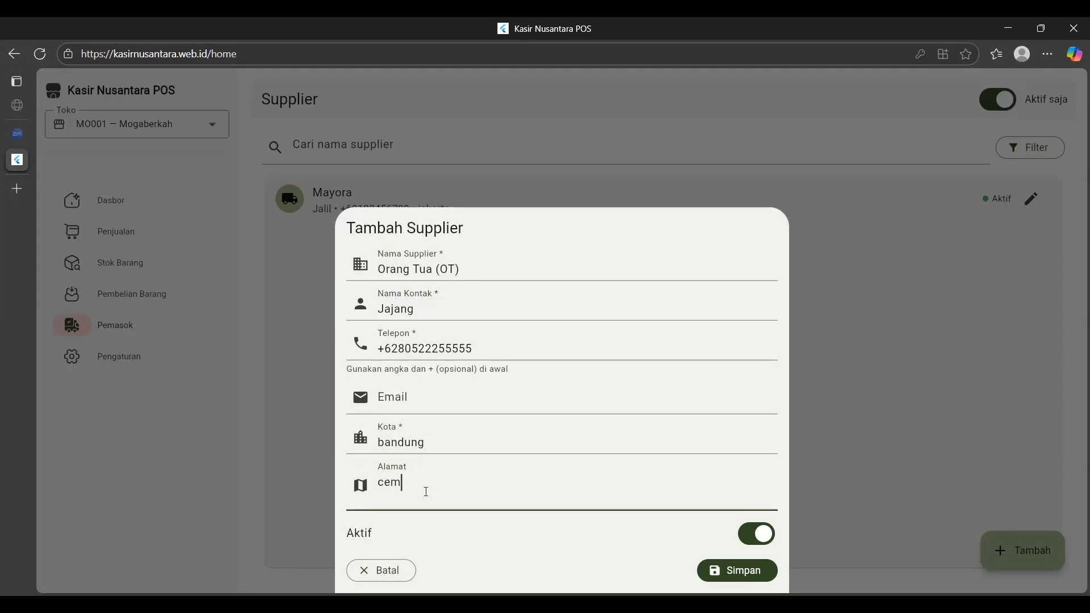
text(ngat celalu)
click(718, 570)
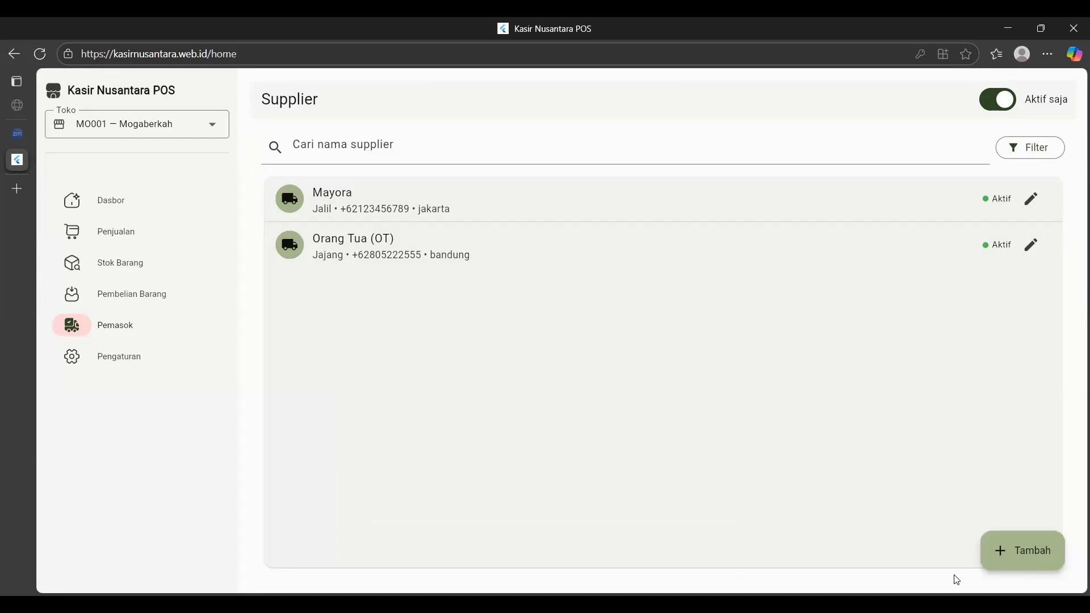
click(1015, 554)
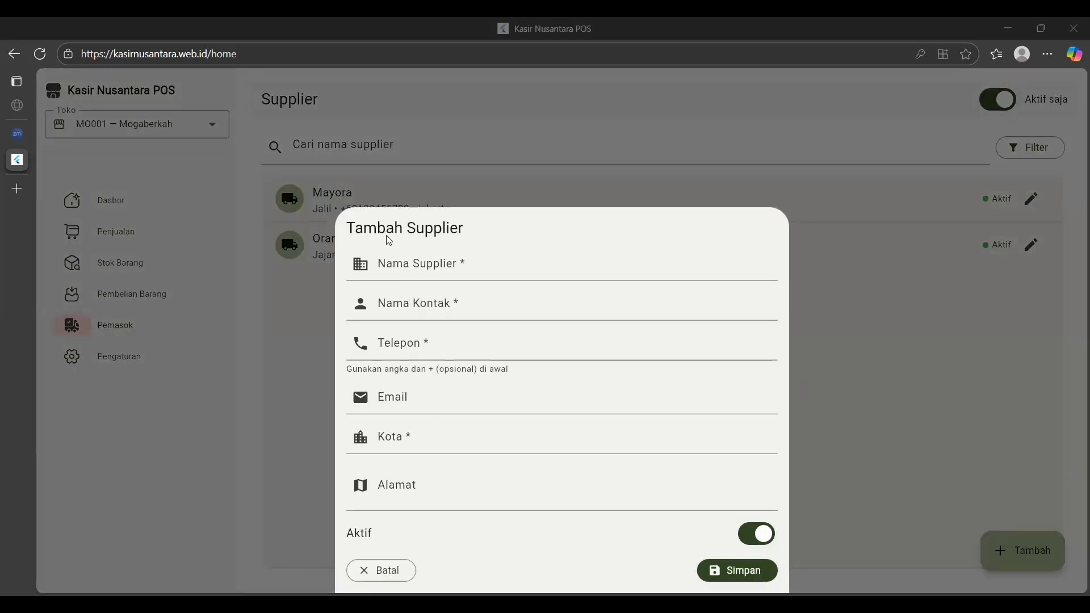
Enter supplier name Samsung with its contact person and corrected phone number.
click(411, 259)
text(Samsung)
click(447, 297)
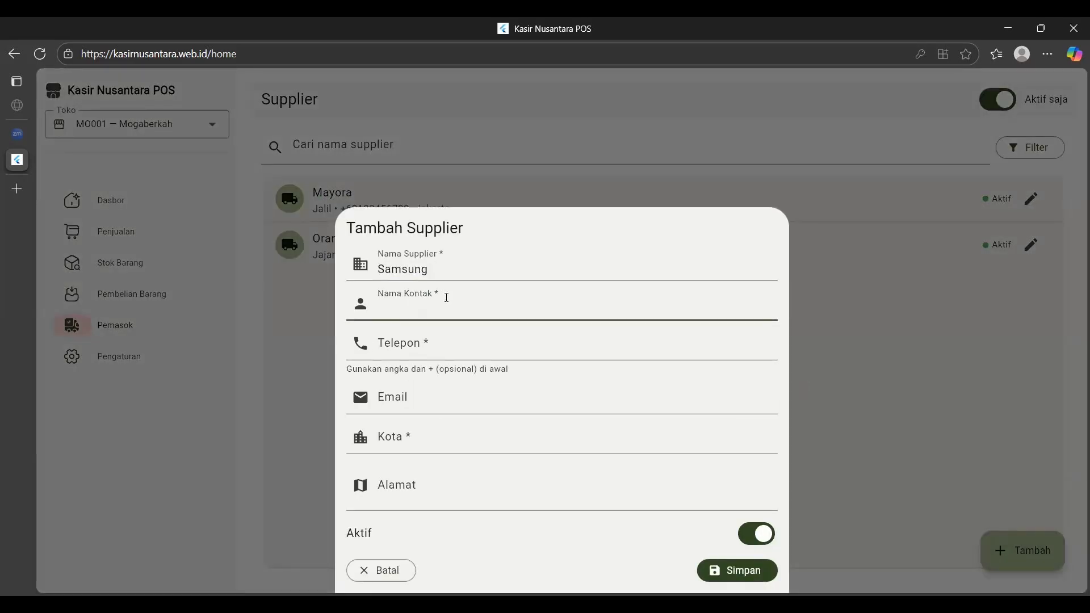
text(sumadi)
click(456, 340)
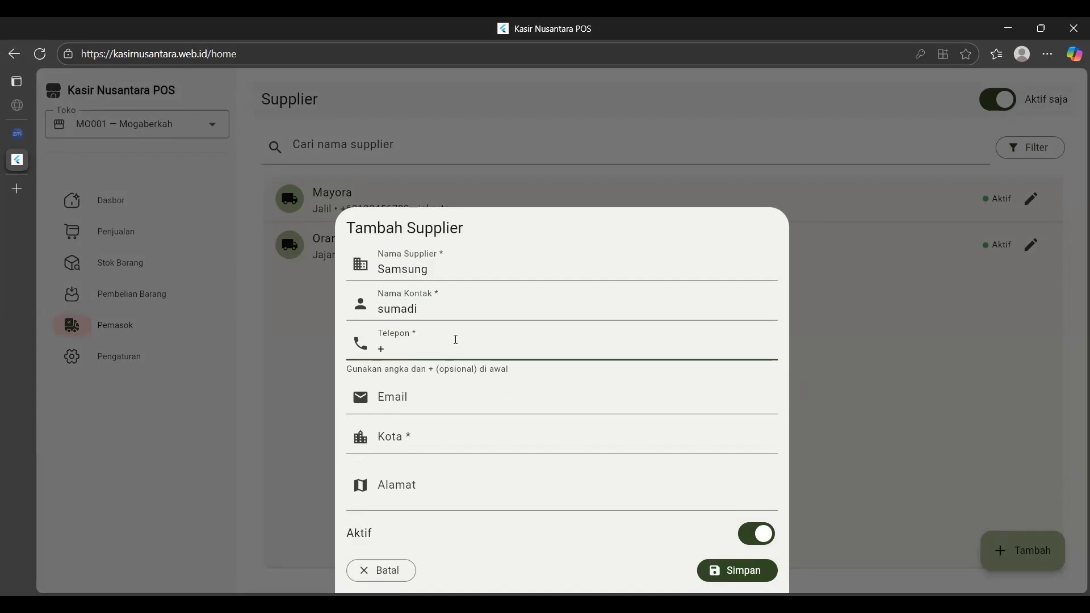
Add city bekasi and the street address, then save Samsung.
click(442, 437)
text(bekasi)
click(452, 491)
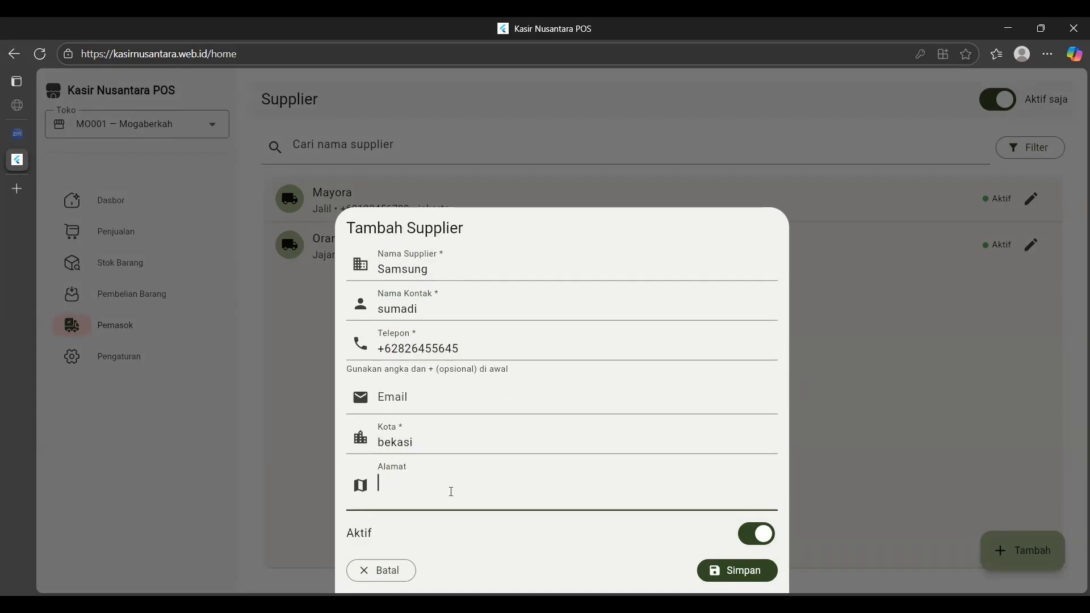
text(jl.supratman)
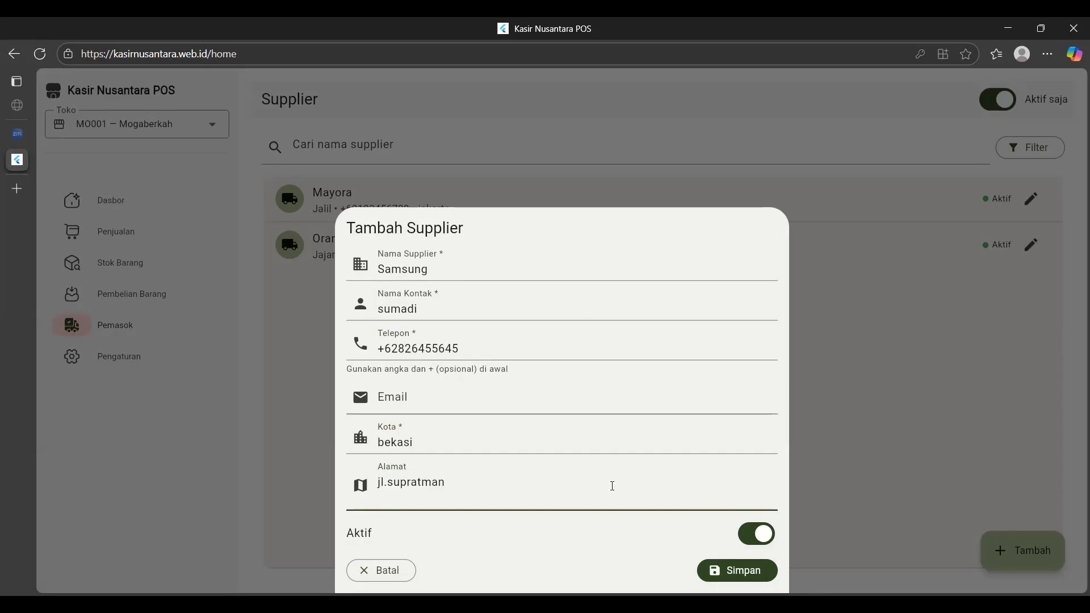
click(715, 571)
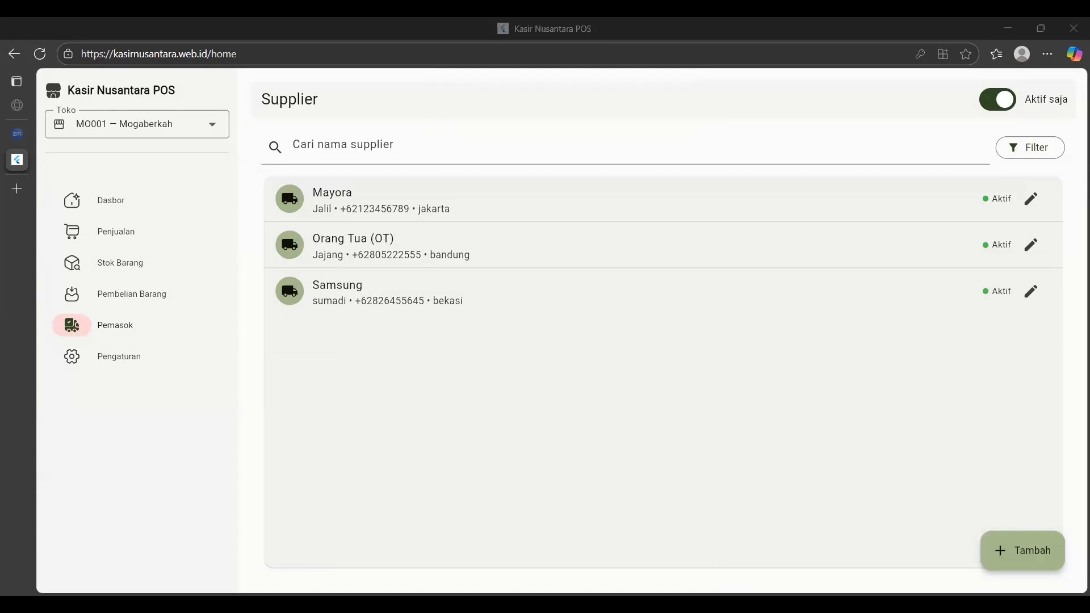
Start a new supplier and replace the mistyped name Ultra Jaya with Unilever.
click(1008, 559)
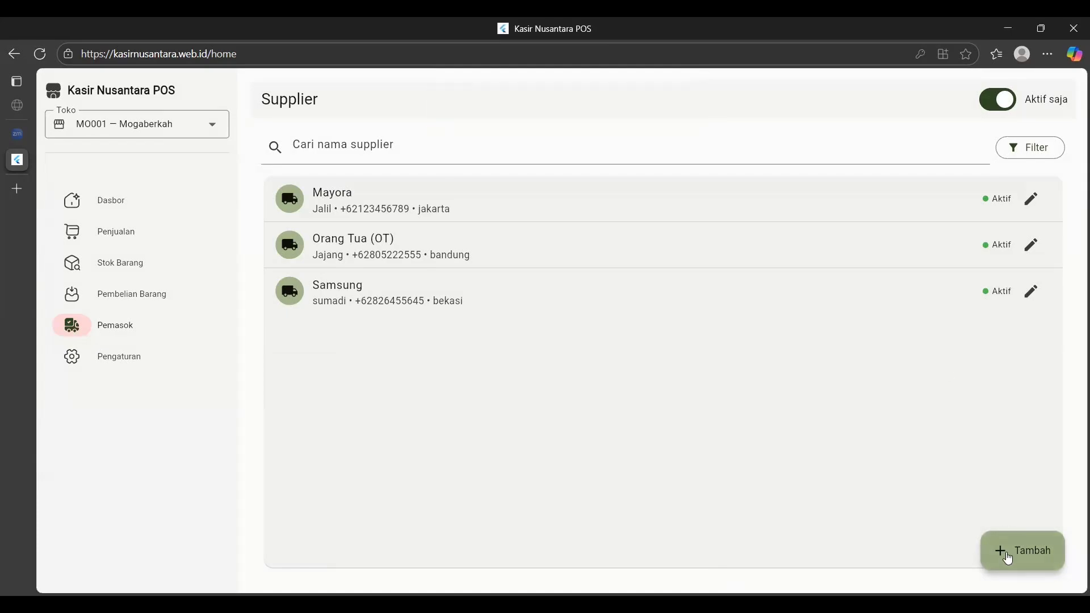
click(442, 259)
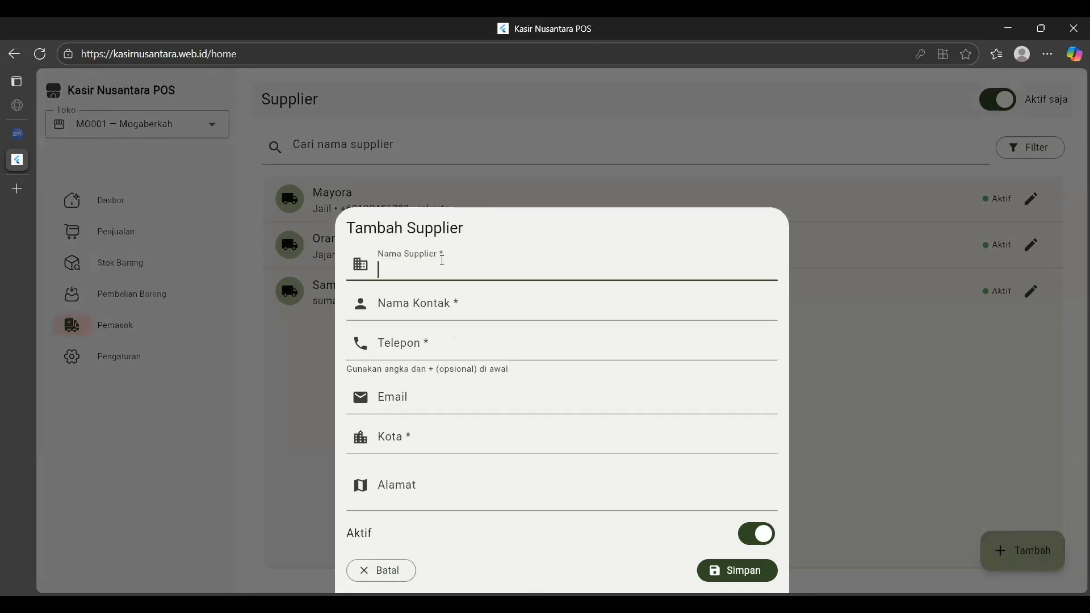
text(Ultra Jaya)
click(473, 301)
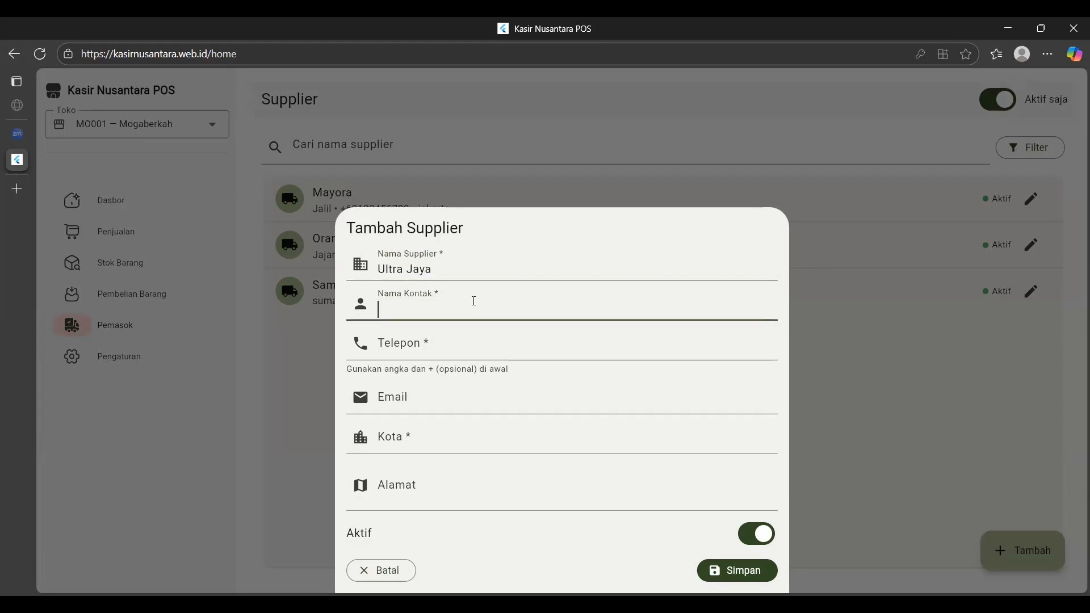
drag(445, 272, 329, 273)
key(BackSpace)
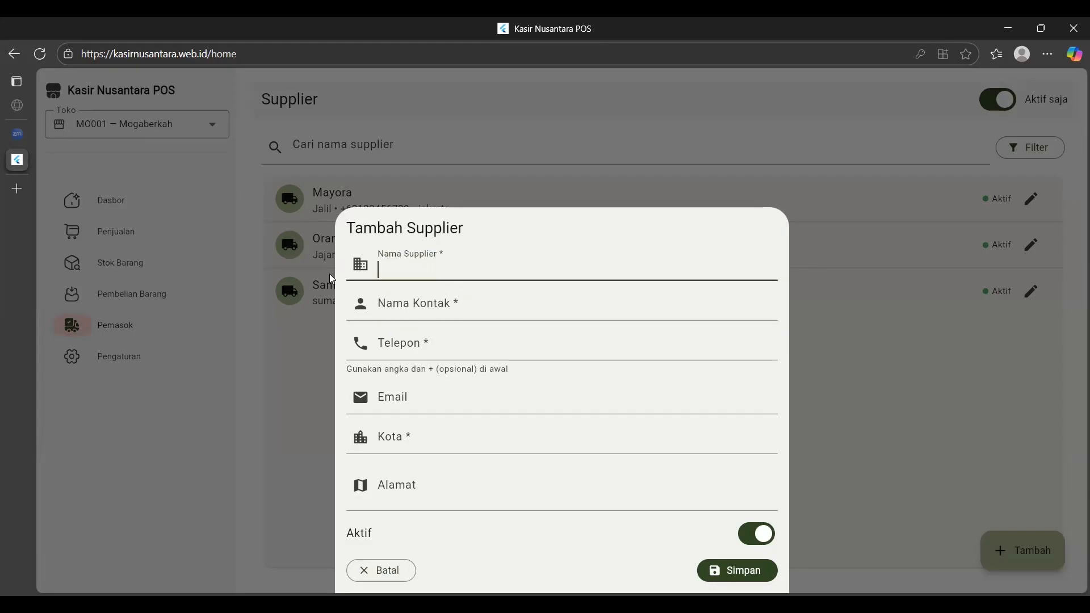
text(Unilever)
Fill Unilever's contact, phone, city Solo and address, save it, and go to Pembelian Barang.
click(428, 304)
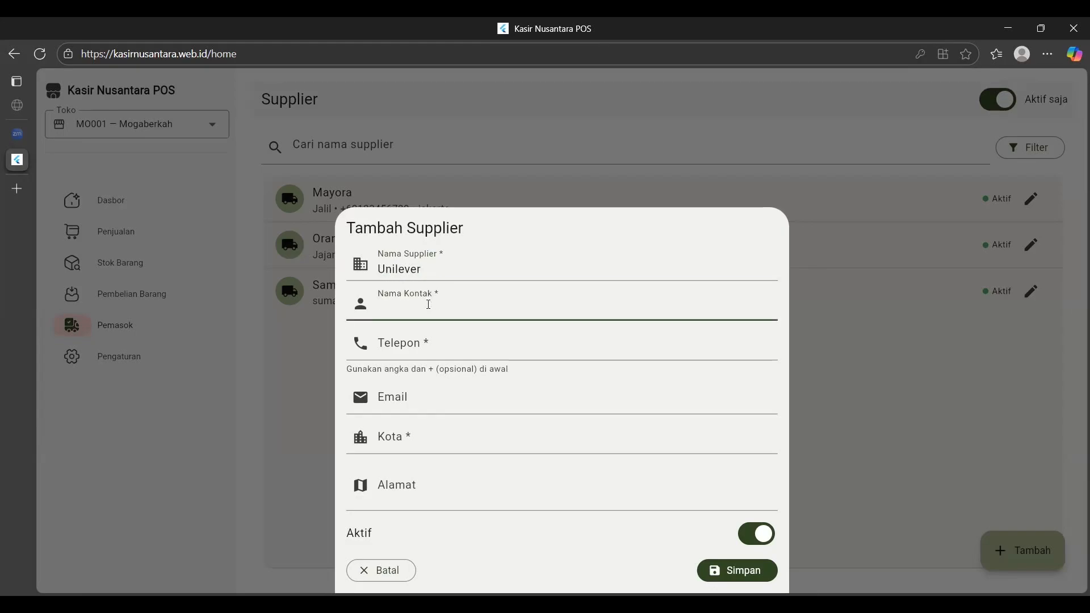
text(kusnadi)
click(432, 347)
text(+62)
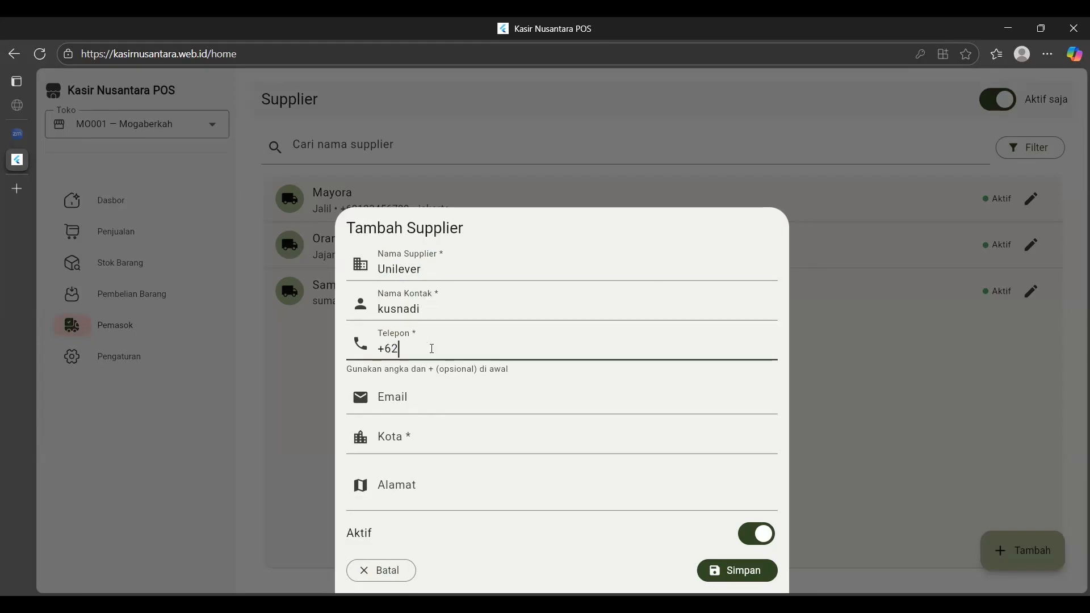
text(888888888)
click(444, 445)
text(Sol)
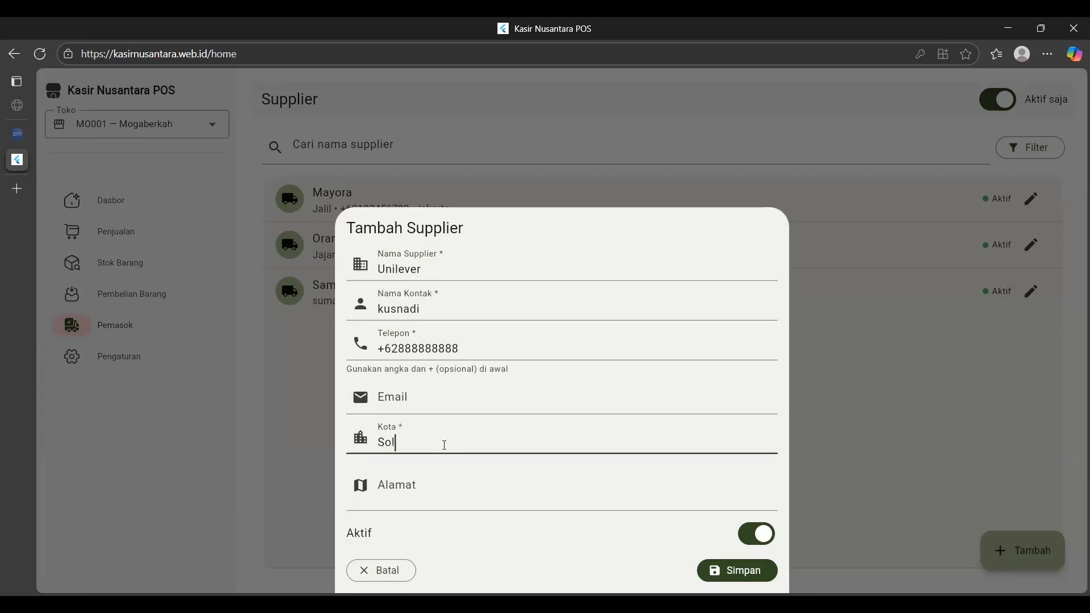
text(o)
click(452, 503)
text(jl,)
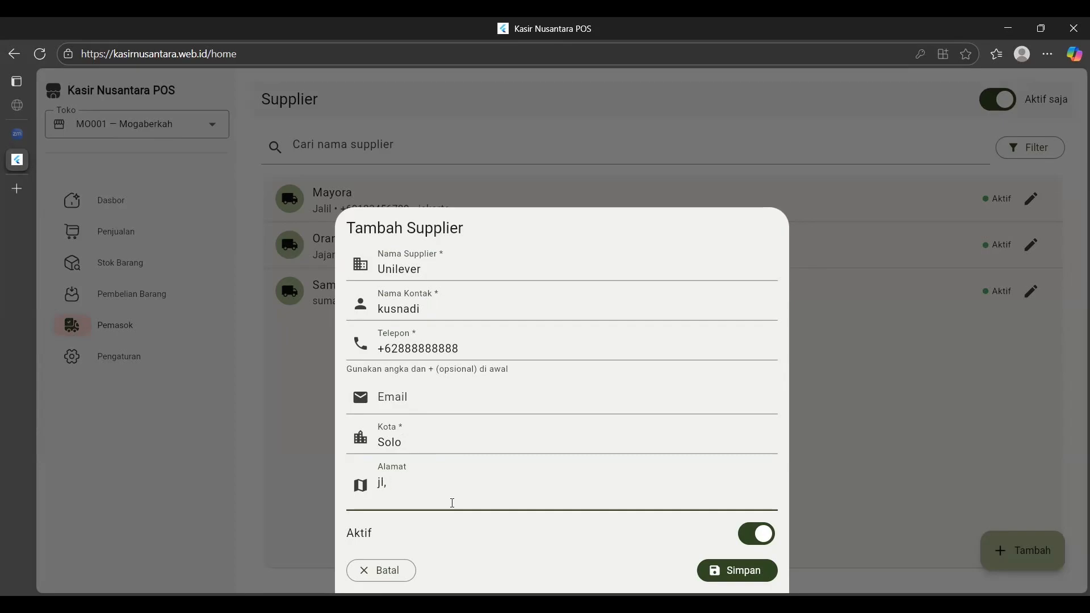
text(keramat)
click(733, 570)
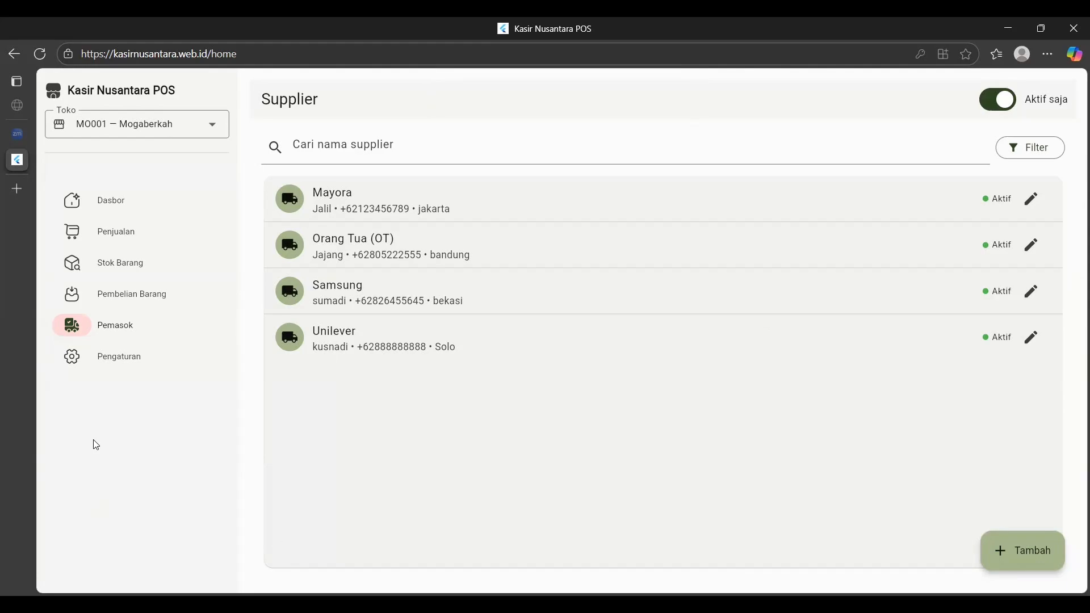
click(156, 294)
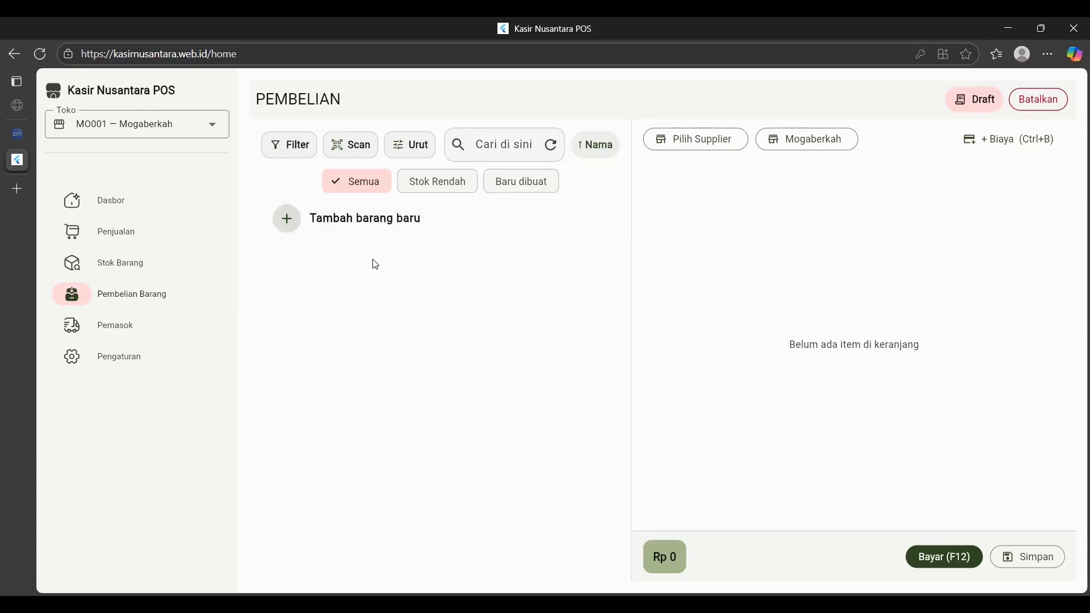
Open the Tambah Produk form from 'Tambah barang baru' on the Pembelian page.
click(344, 236)
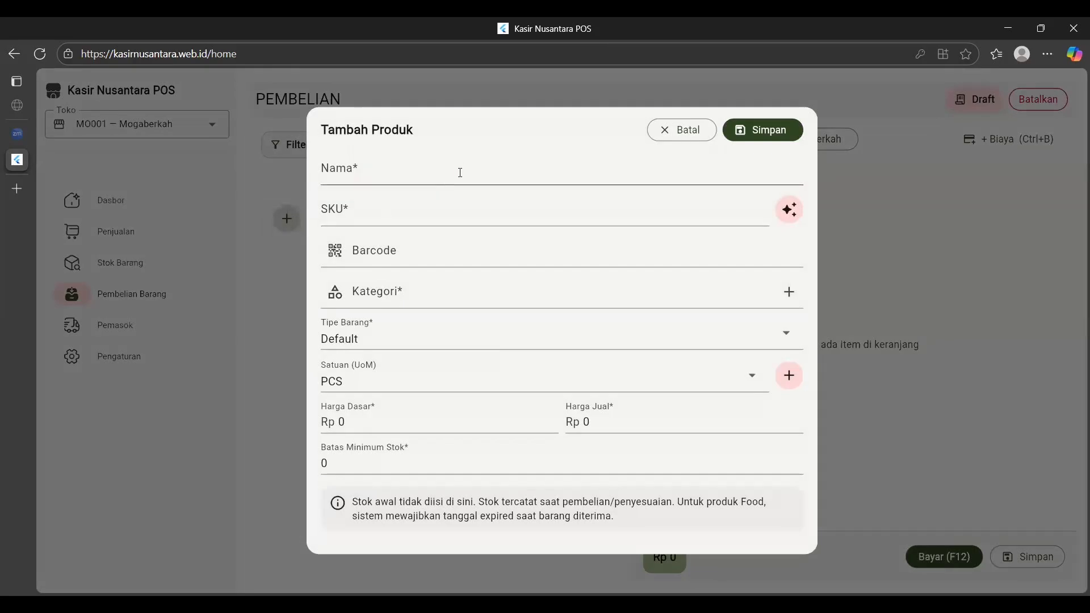
Name the new product Beng Beng with SKU RM001.
click(441, 177)
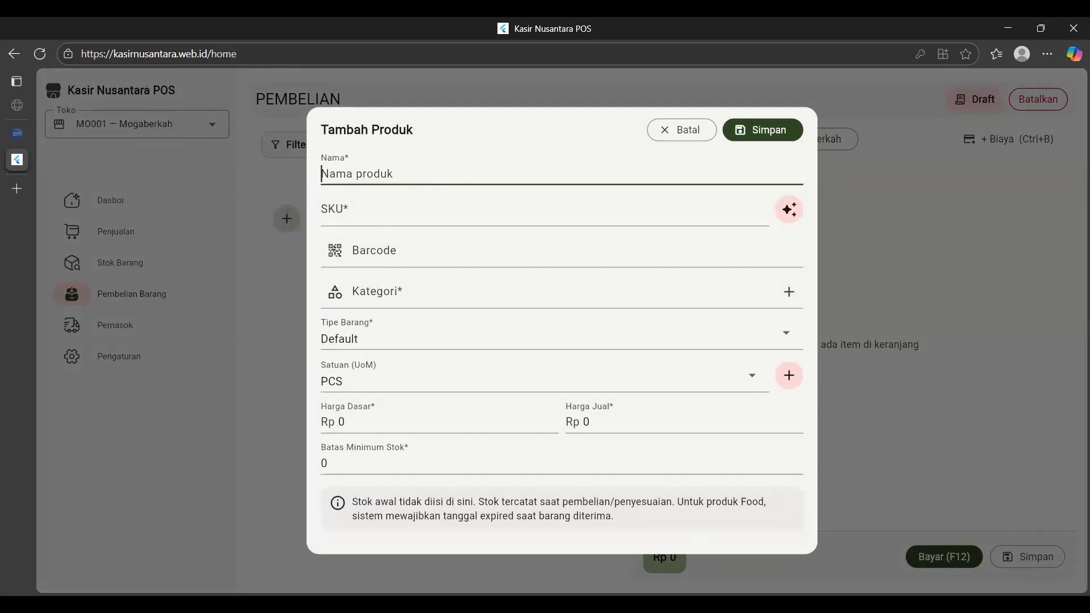
click(379, 177)
text(Beng Beng)
click(382, 212)
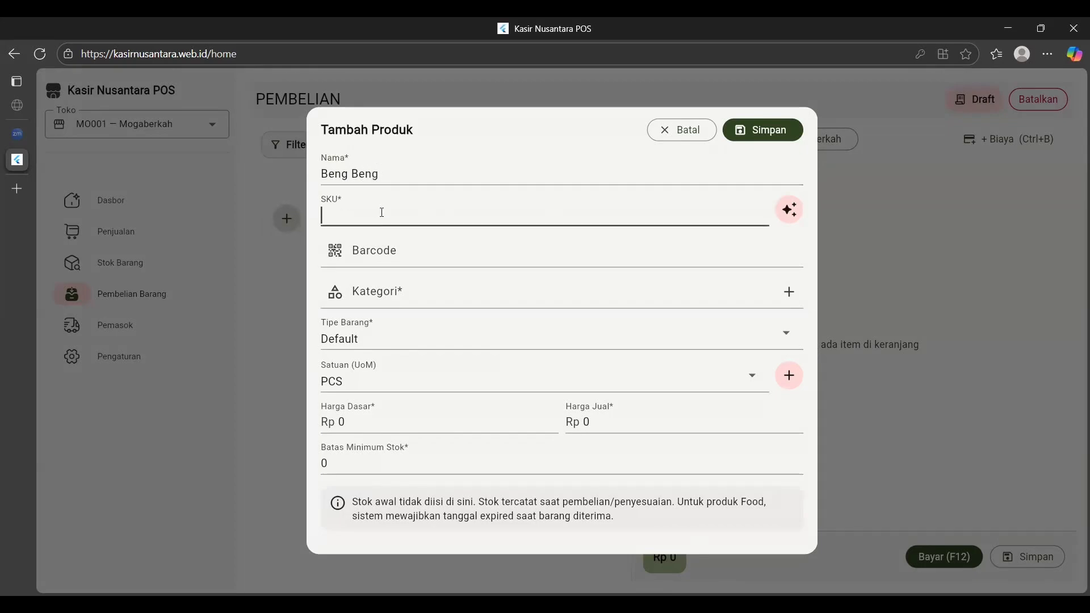
text(RM001)
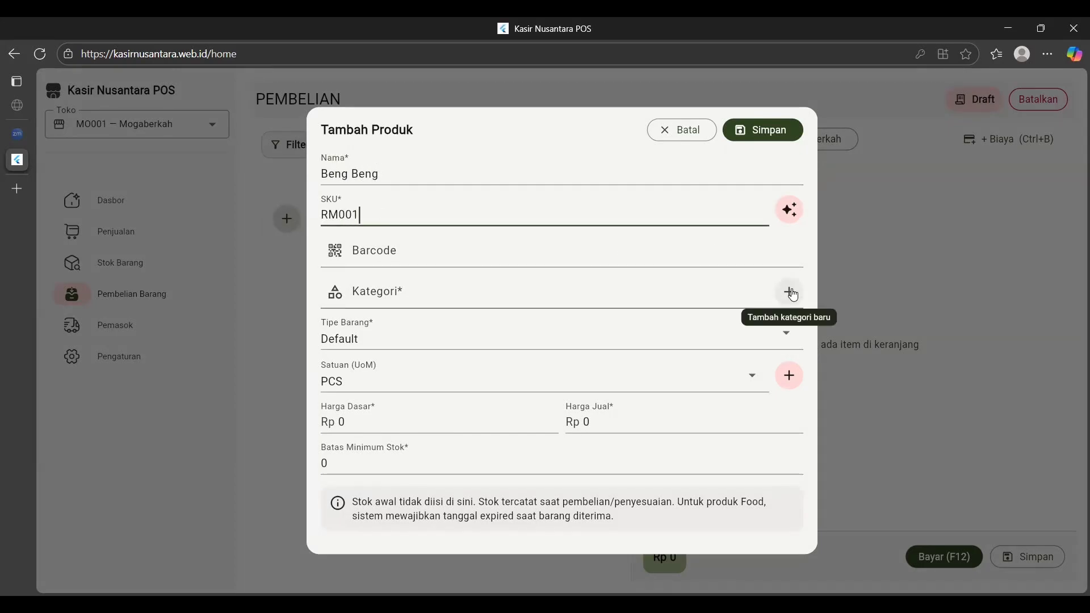
Create a Makanan category and assign it to Beng Beng.
click(790, 293)
text(Makanan)
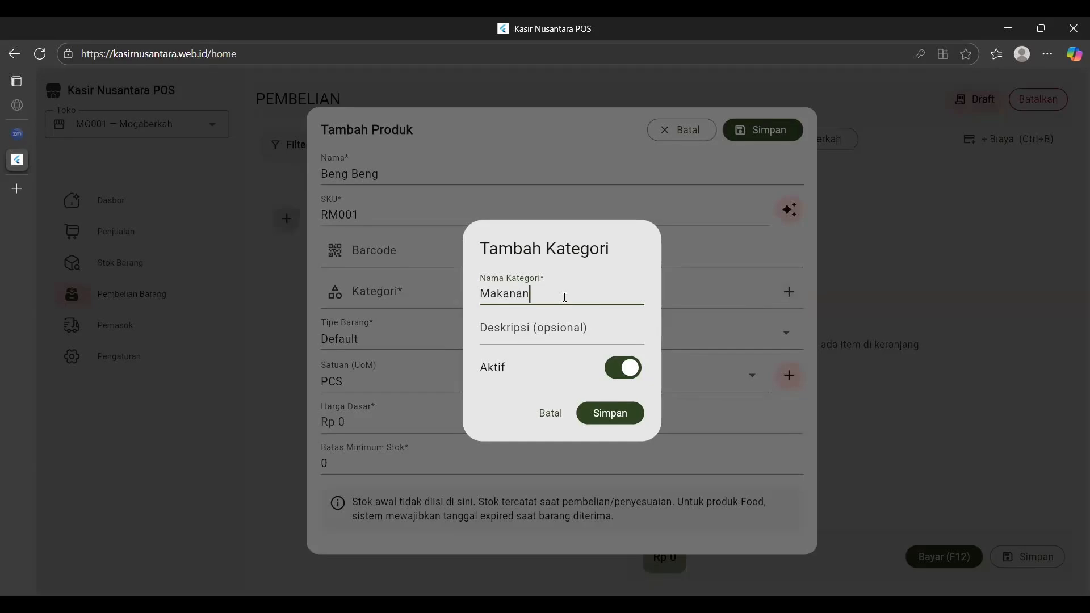
click(626, 415)
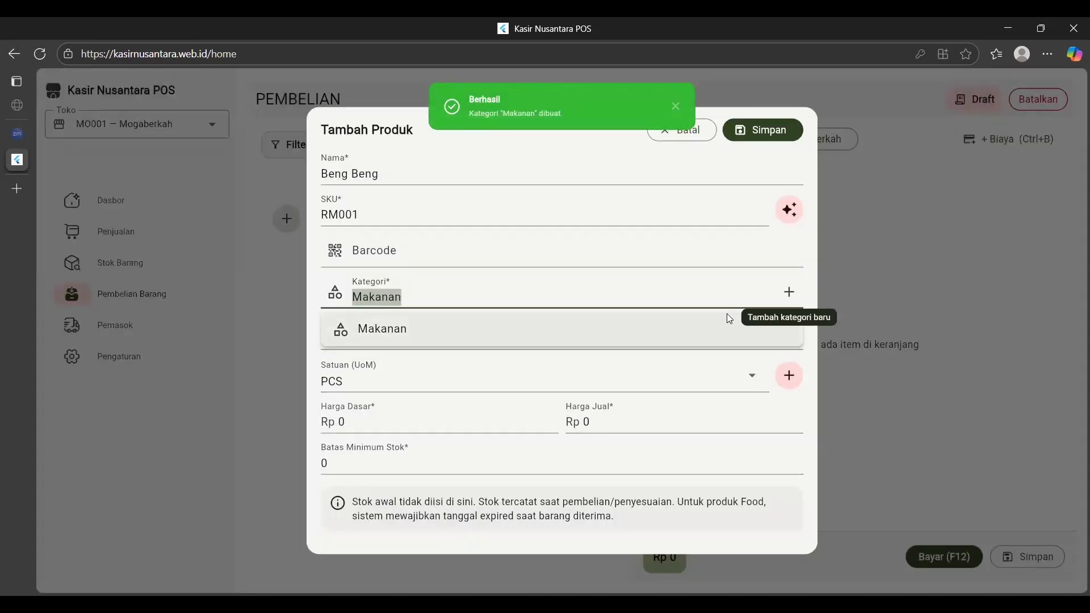
click(700, 327)
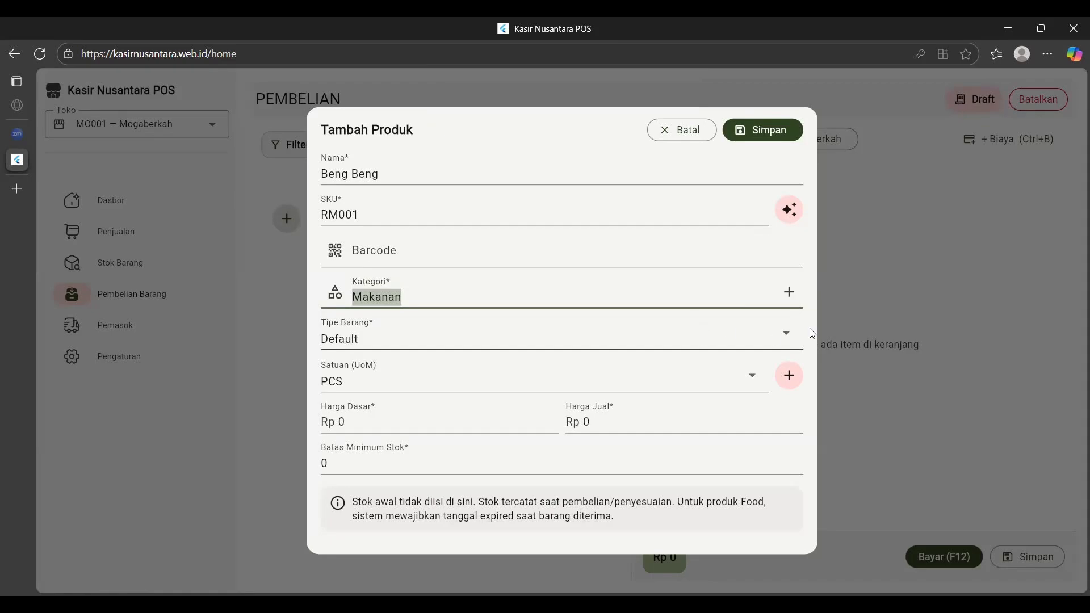
click(785, 335)
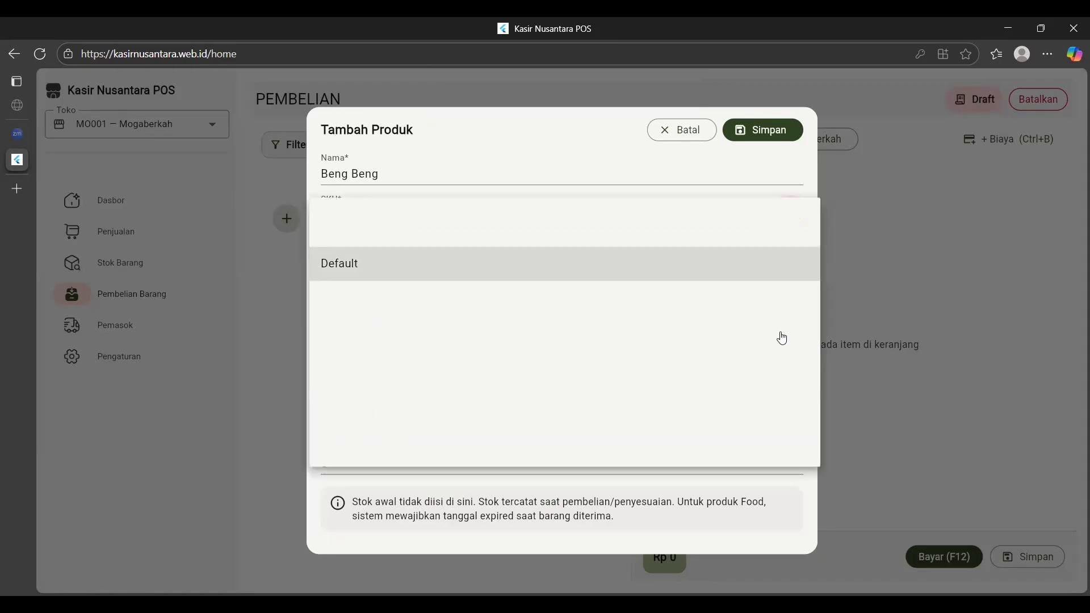
Set Beng Beng's type to Expired Tracking with base price 5000.
click(509, 346)
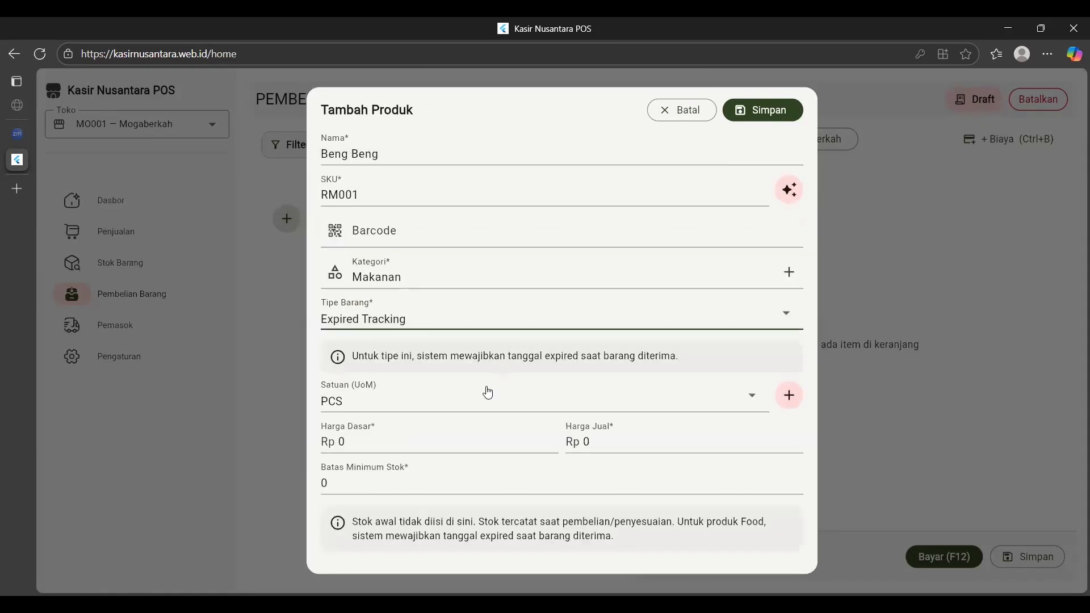
click(386, 449)
key(BackSpace)
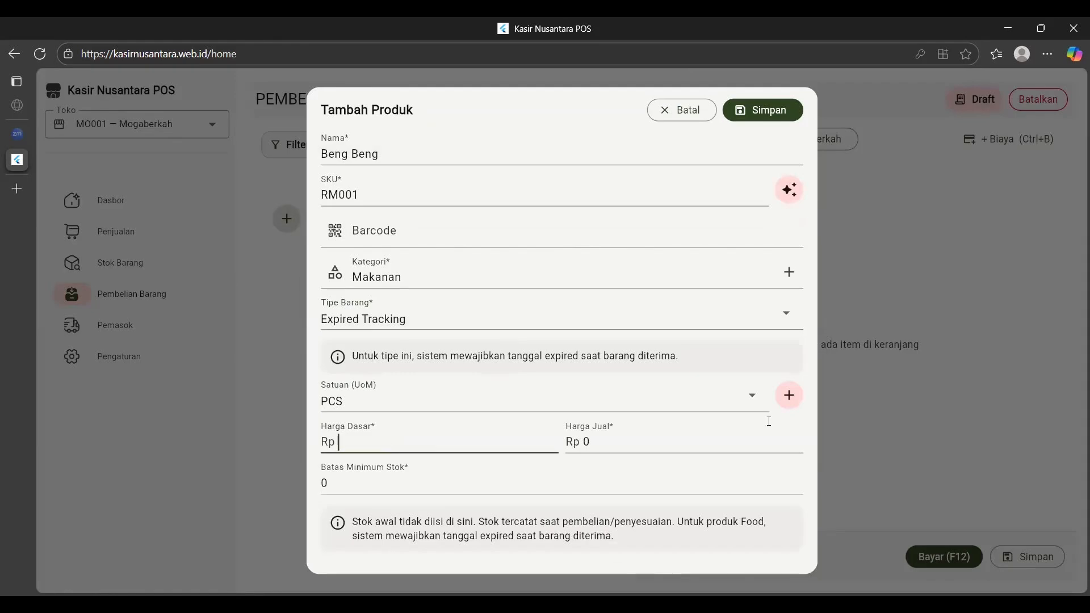
click(400, 437)
text(3000)
key(BackSpace)
key(BackSpace)
key(BackSpace)
key(BackSpace)
text(5000)
Set the selling price to 8000 and the minimum stock limit to 2.
click(646, 447)
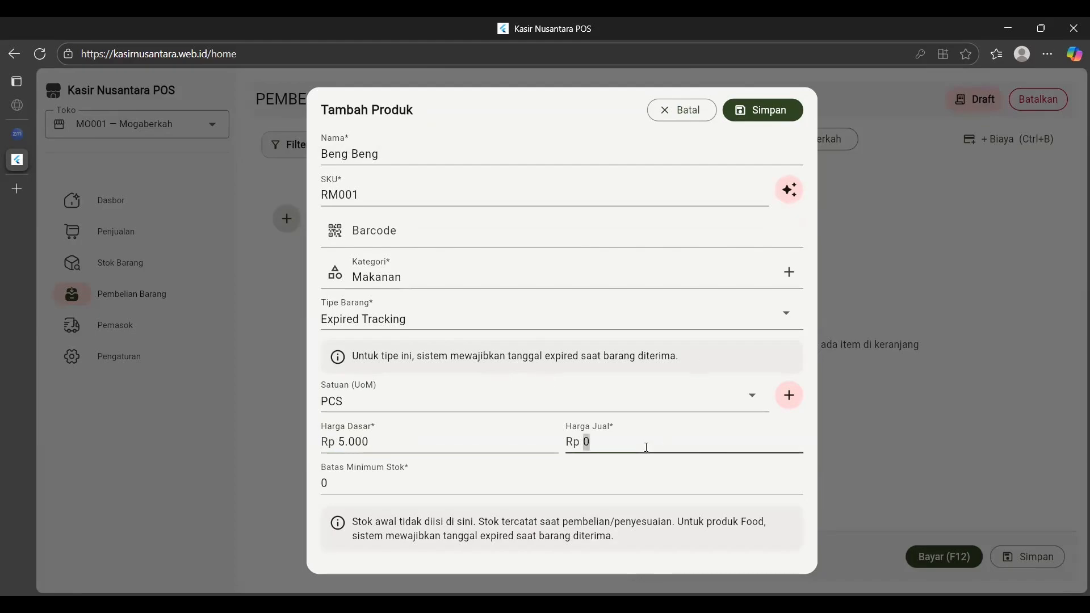
key(BackSpace)
text(8000)
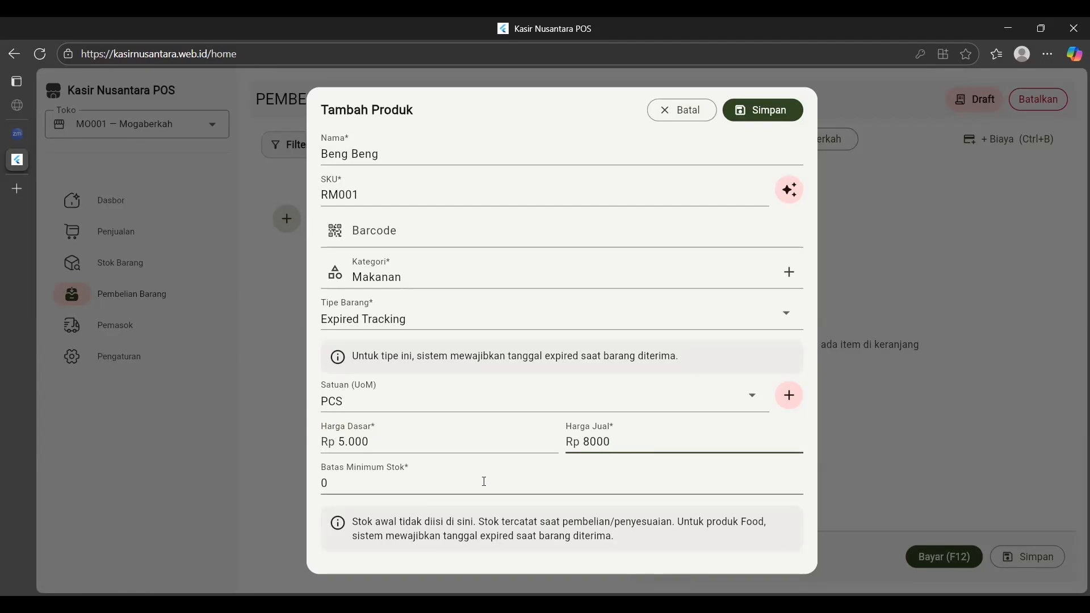
click(464, 485)
key(BackSpace)
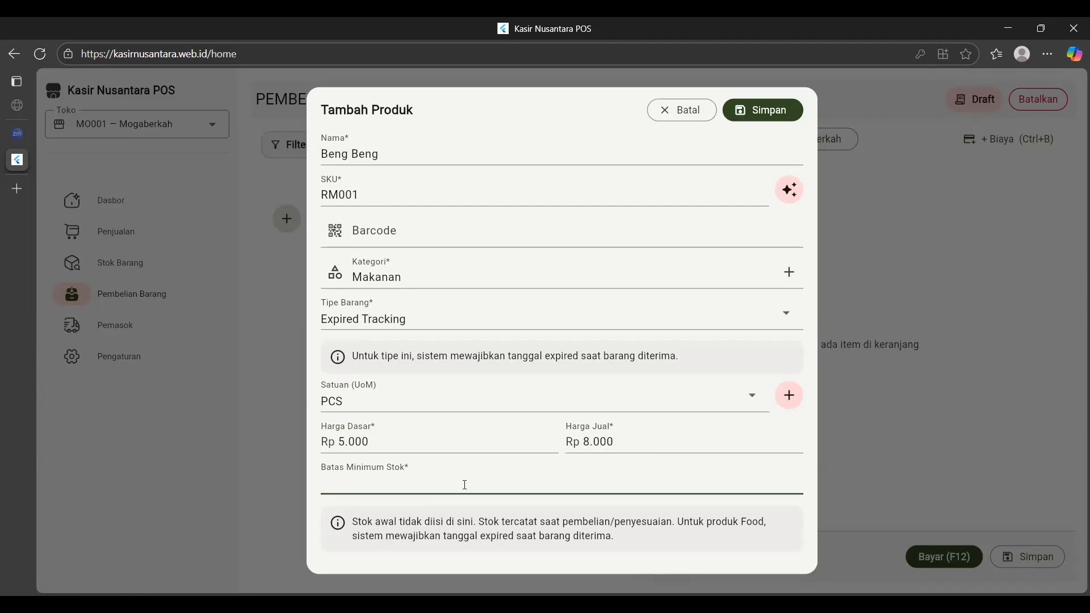
text(2)
Save Beng Beng as a product and bring up an empty Tambah Produk form for the next item.
click(745, 117)
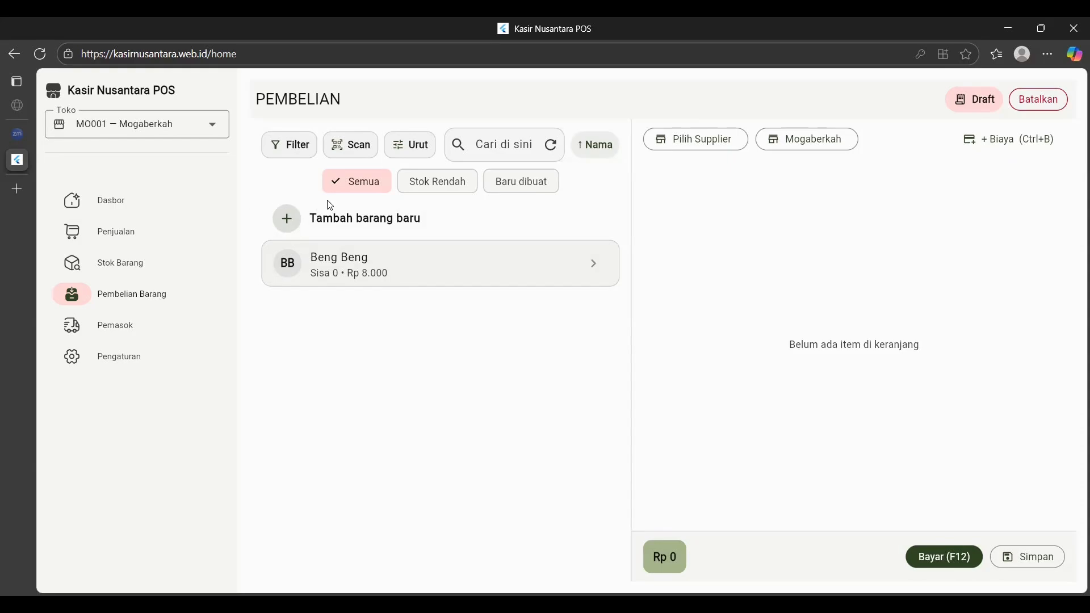
click(321, 221)
Name the new product Tanggo with SKU Rm002 and make it an Expired Tracking type.
click(404, 166)
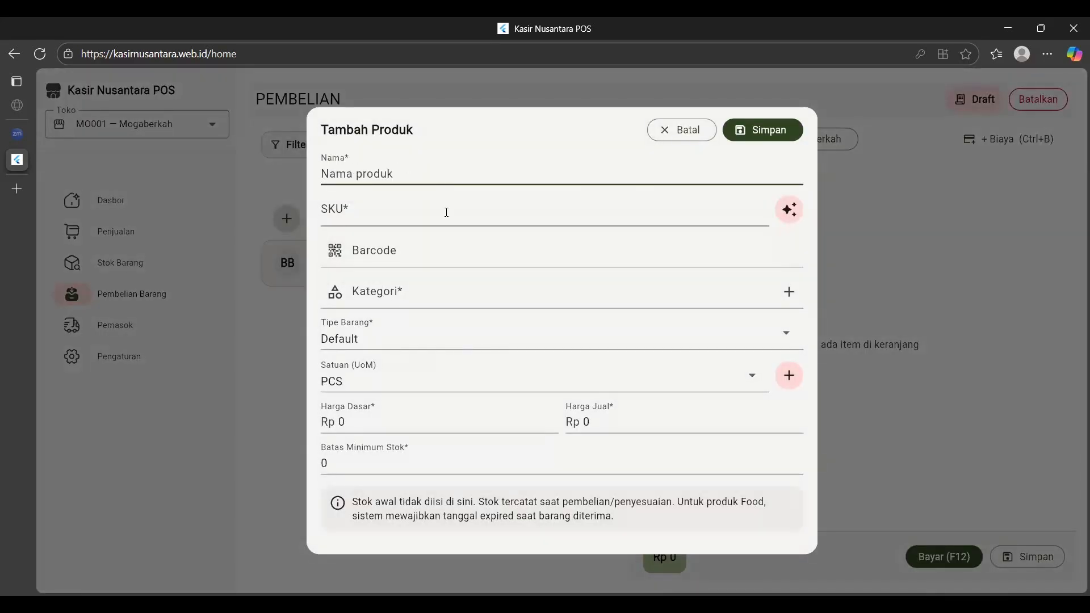
text(Tanggo)
click(422, 211)
text(Rm002)
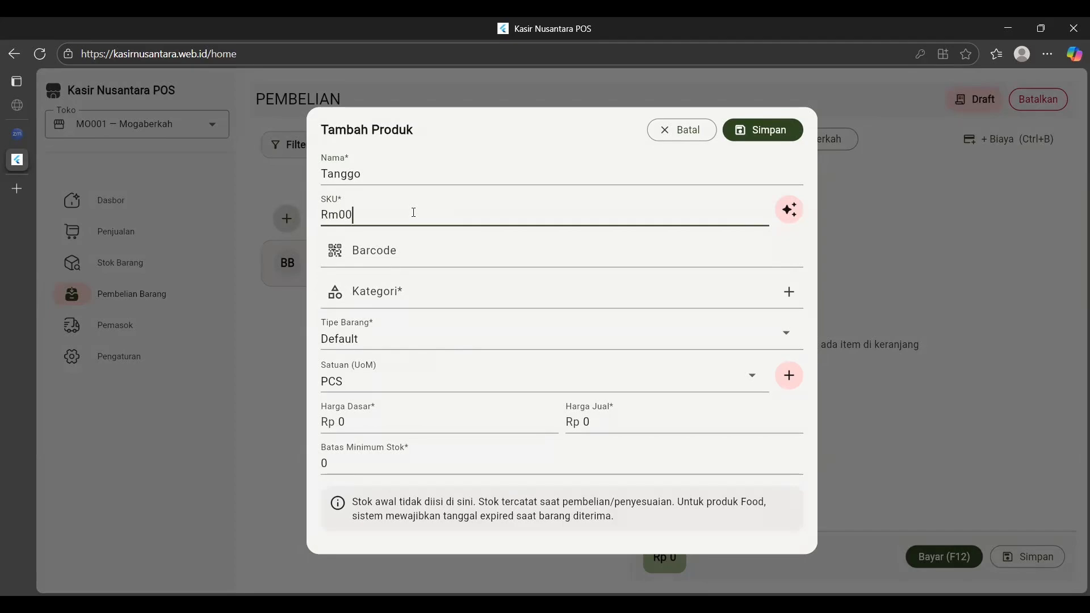
click(414, 253)
click(411, 290)
click(503, 326)
click(625, 335)
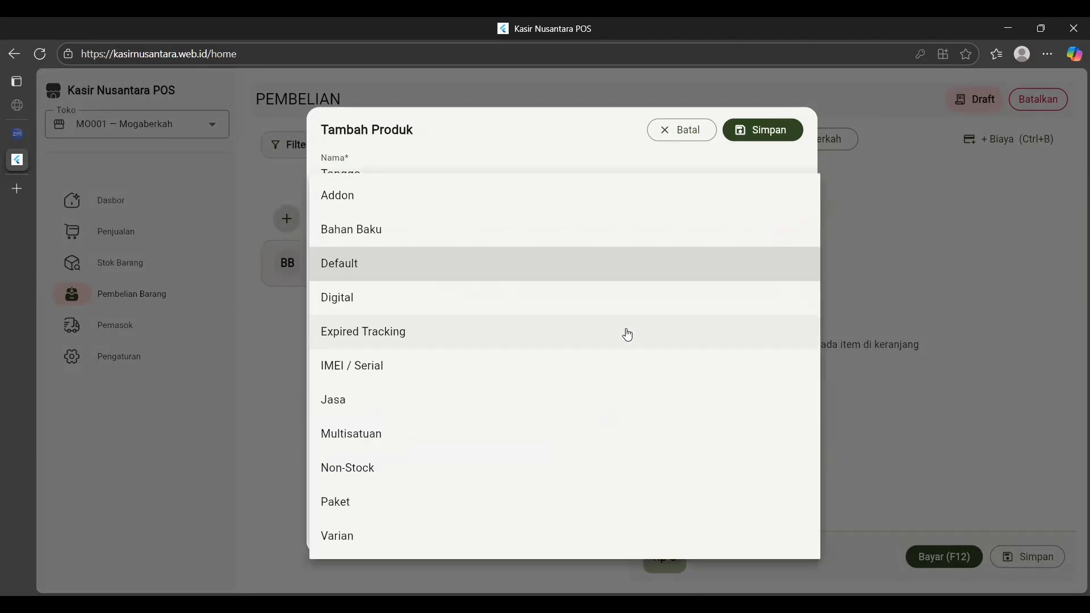
click(440, 344)
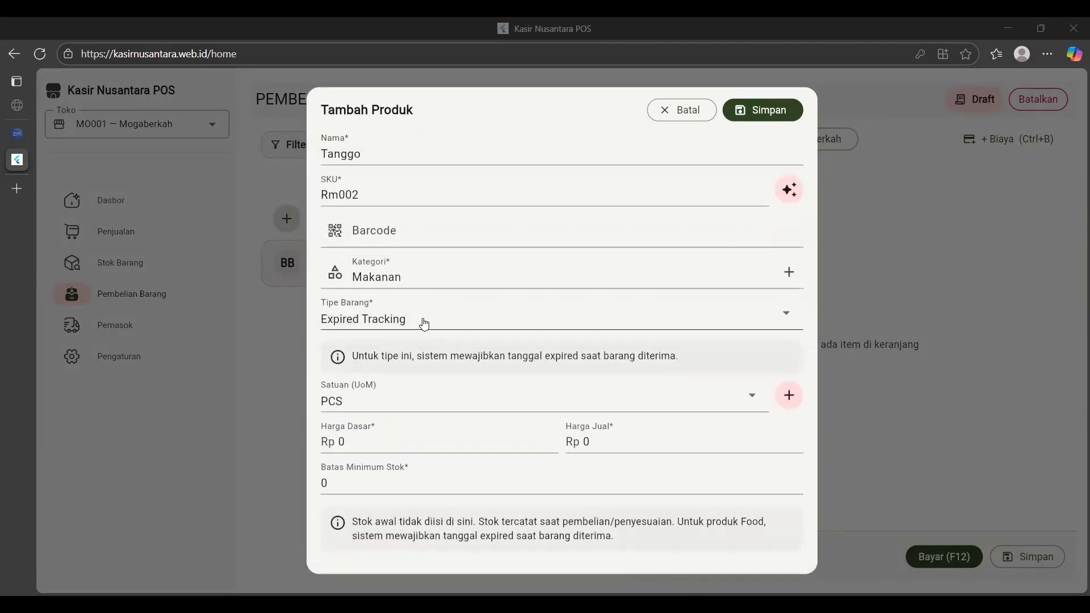
Set base price 3000, selling price 5000 and minimum stock 2, then save Tanggo.
click(382, 448)
key(BackSpace)
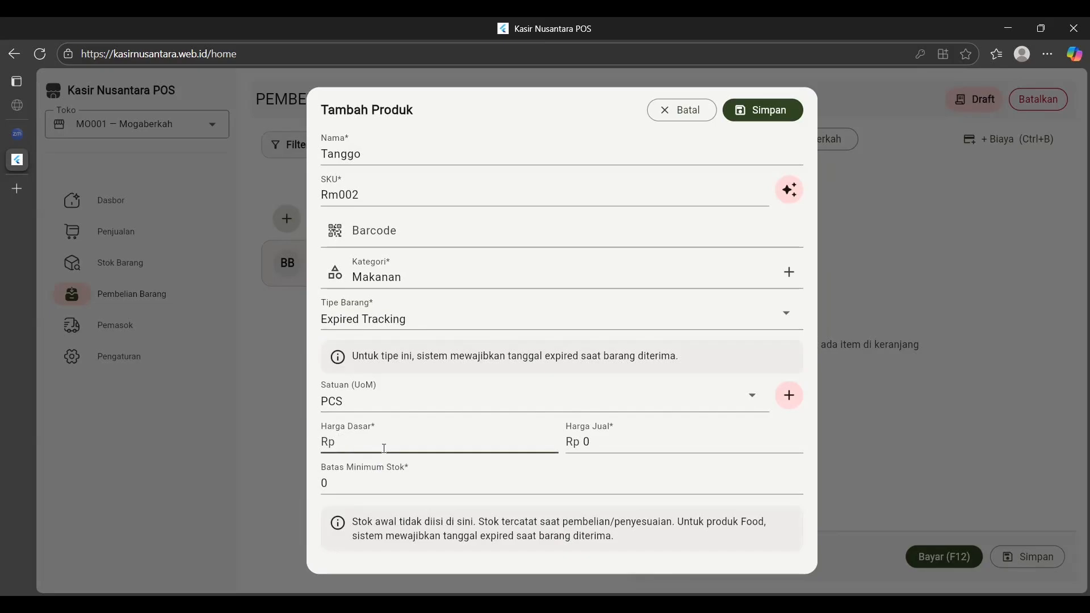
text(3000)
key(Tab)
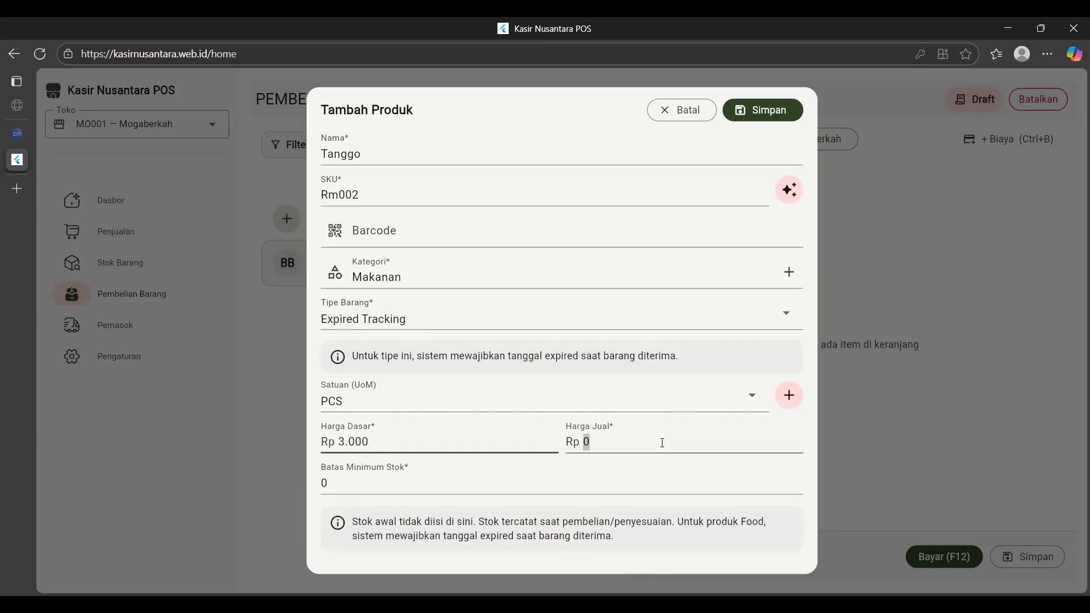
key(BackSpace)
text(5000)
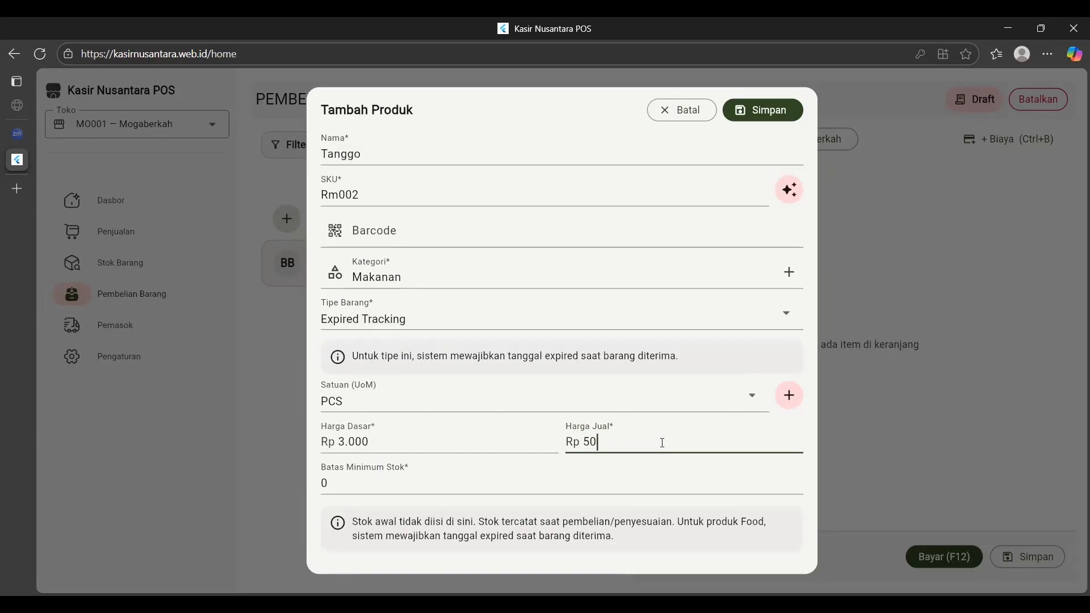
key(Tab)
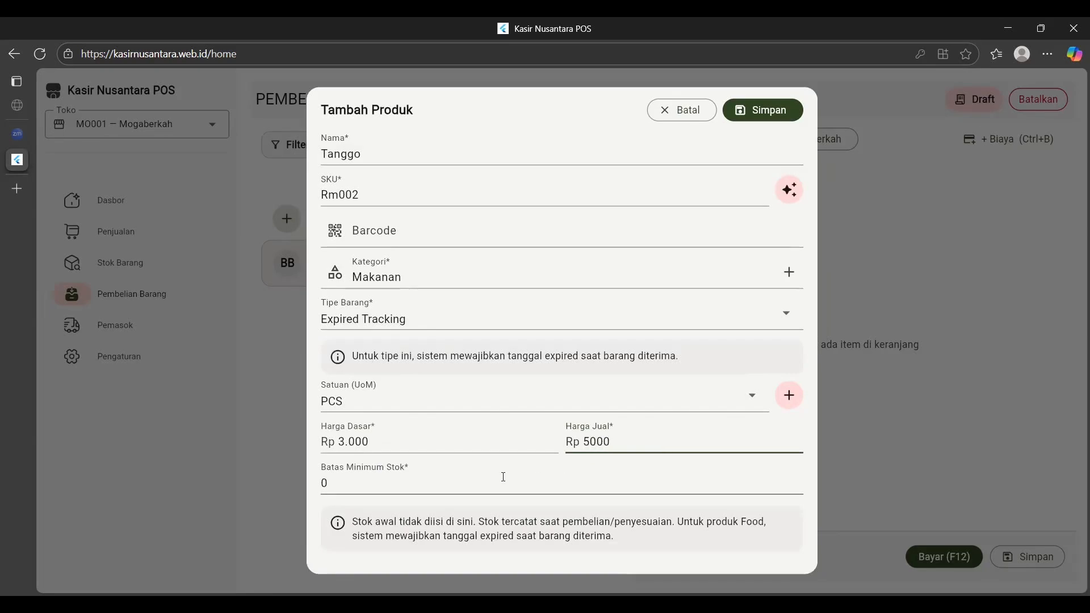
key(BackSpace)
text(2)
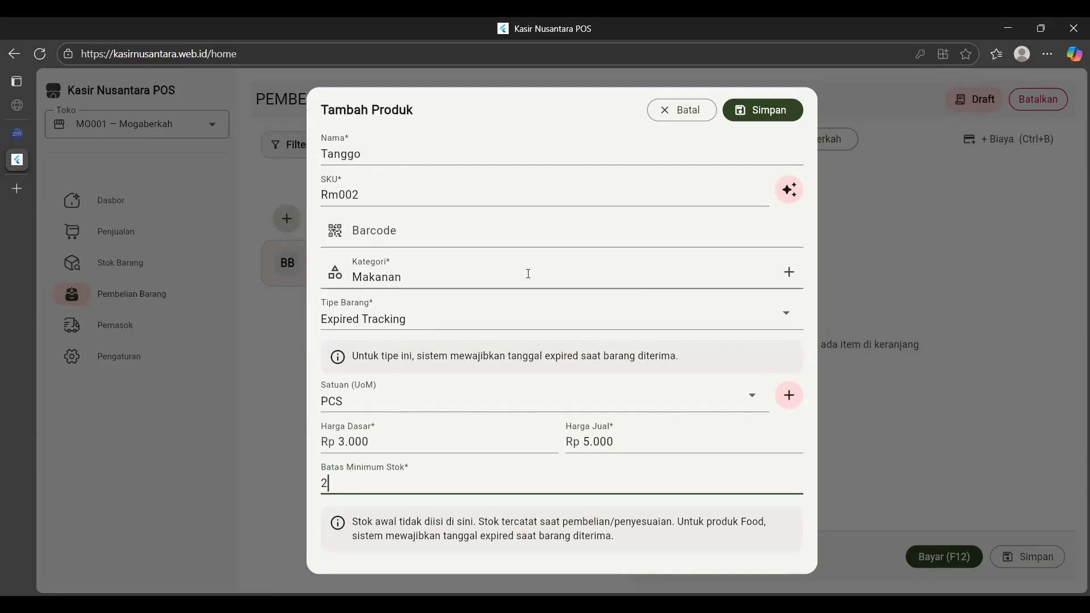
click(744, 109)
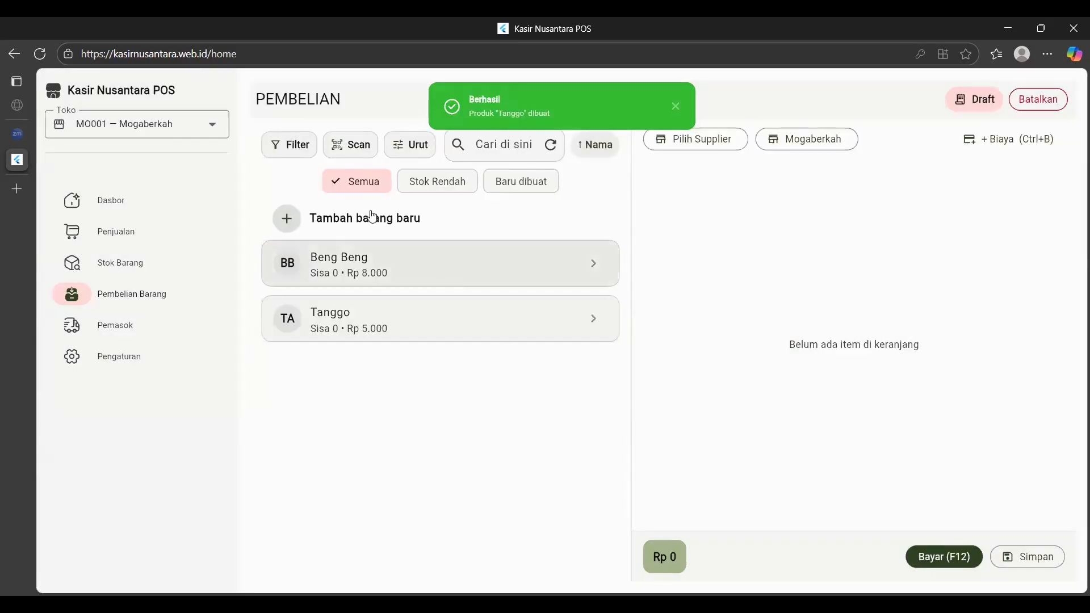
Open a new product form and enter the name 'Smart TV' with SKU 'SM001'.
click(378, 214)
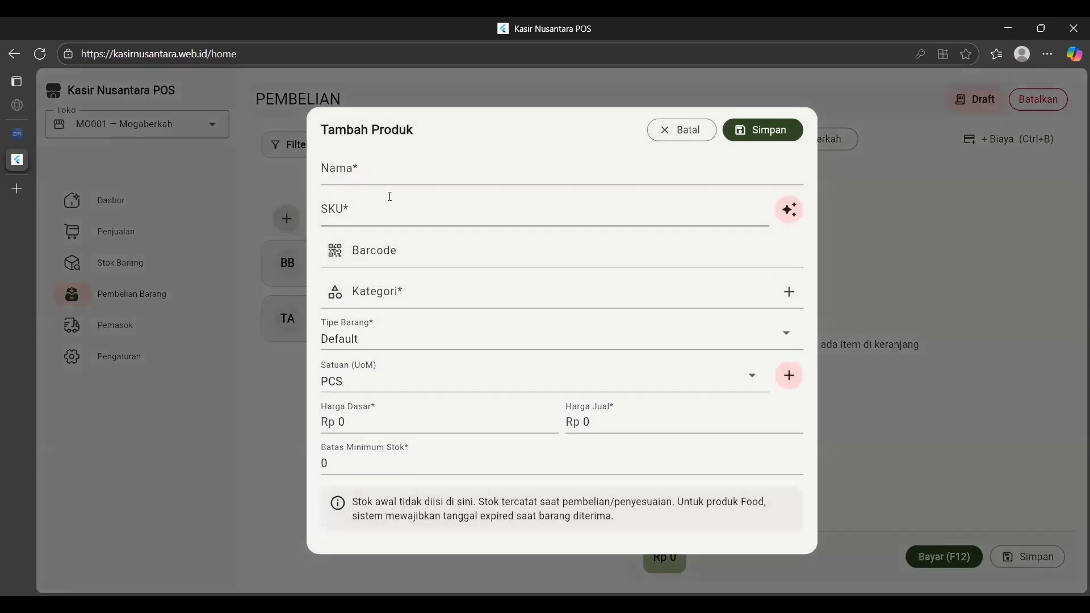
click(408, 174)
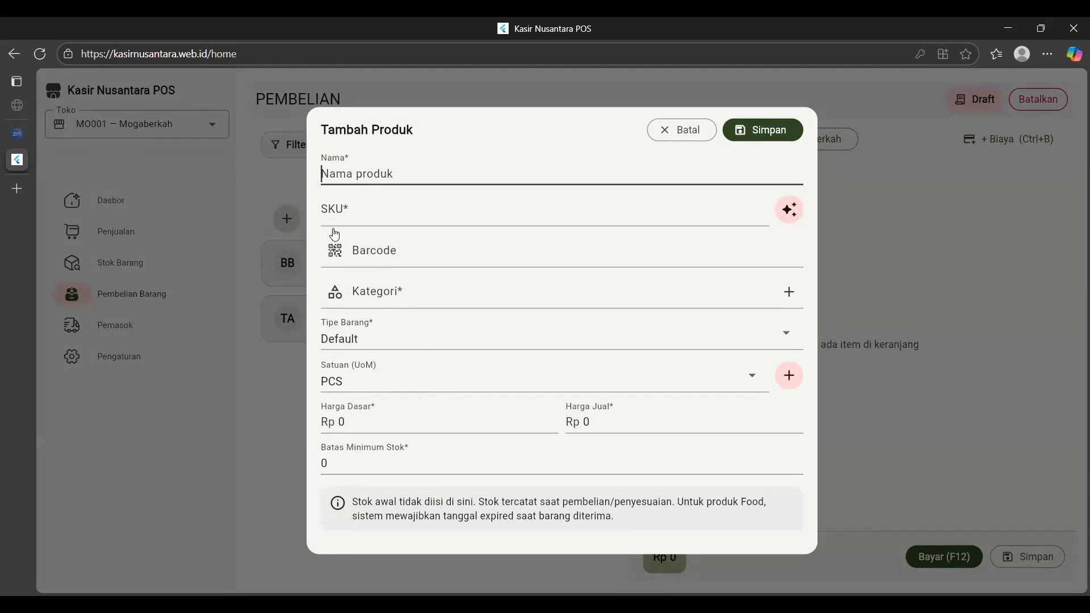
text(TV)
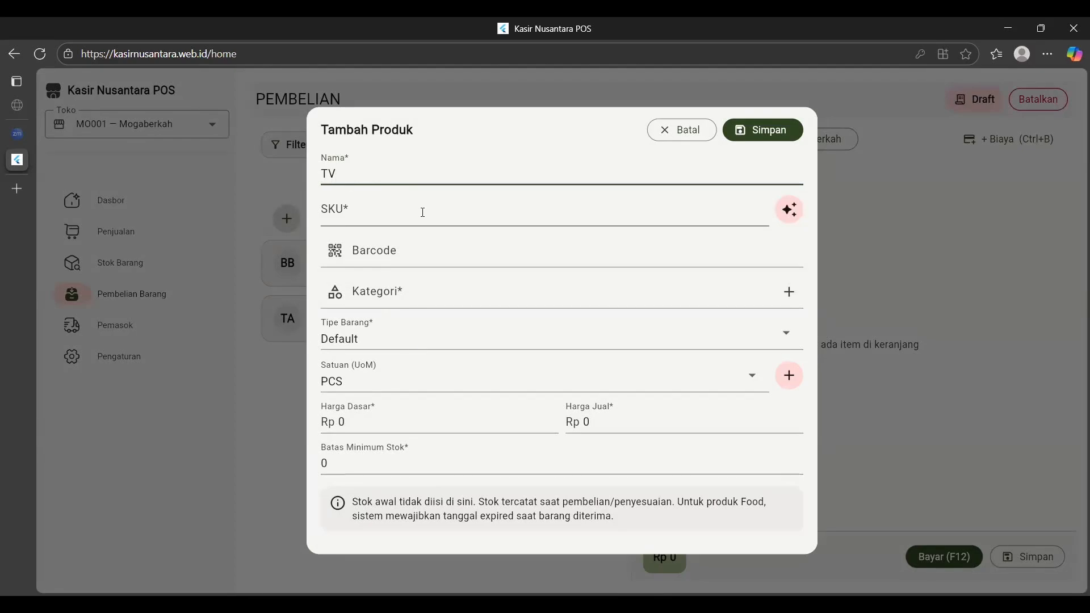
key(BackSpace)
key(BackSpace)
text(Smart TV)
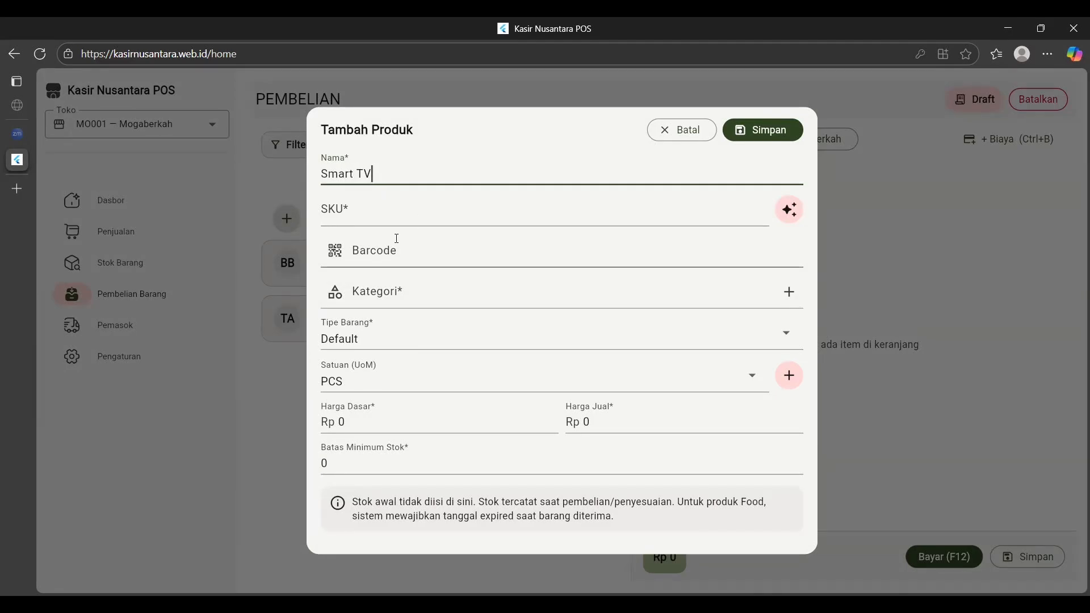
click(385, 212)
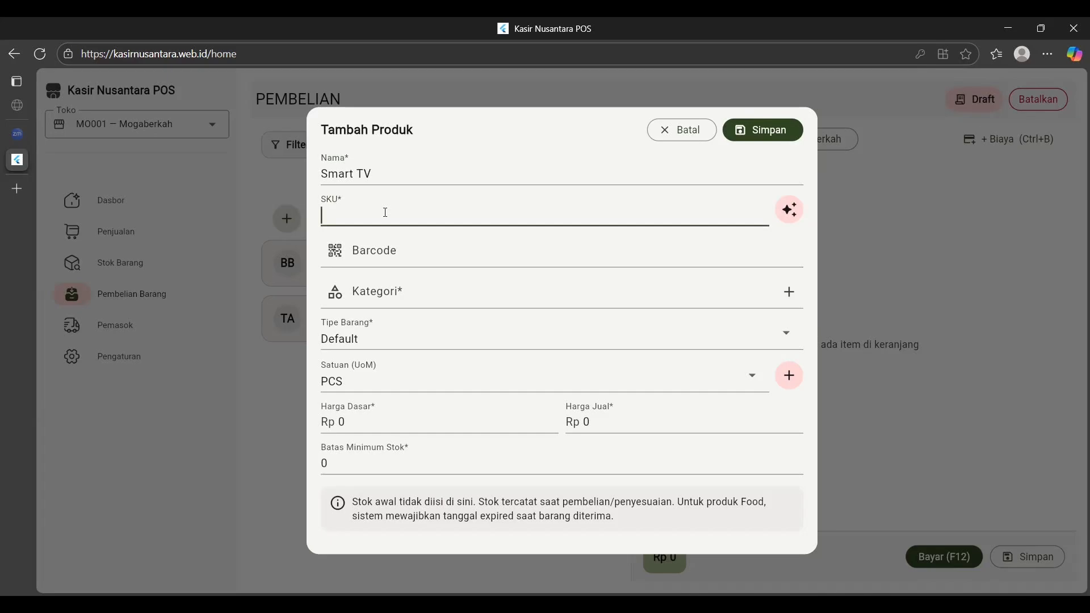
text(SM001)
click(450, 287)
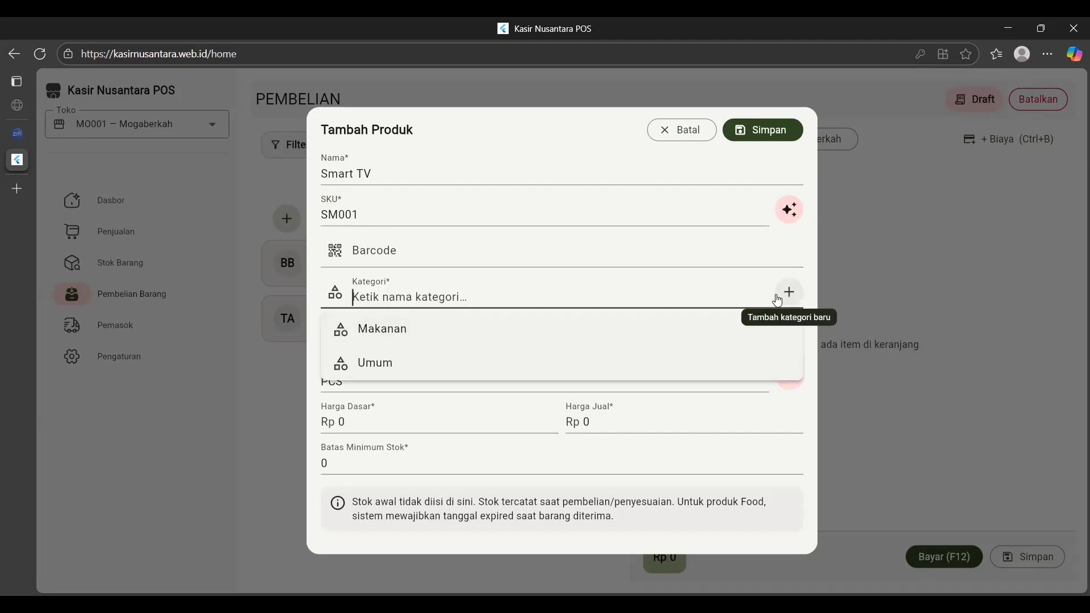
click(624, 263)
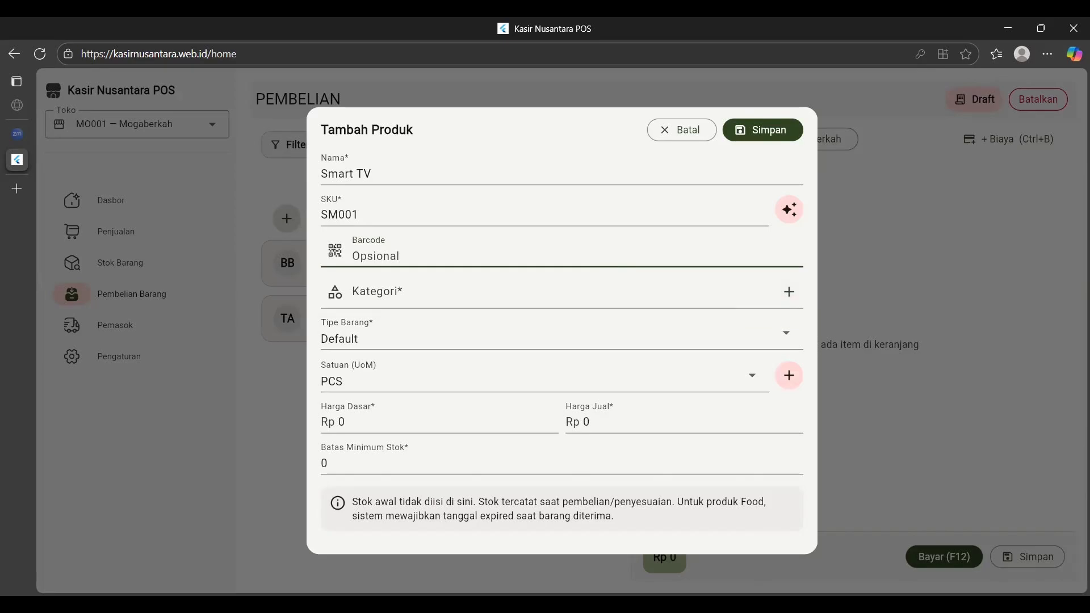
Create and assign the Elektronik category, set type to Digital and unit to BOX.
click(787, 292)
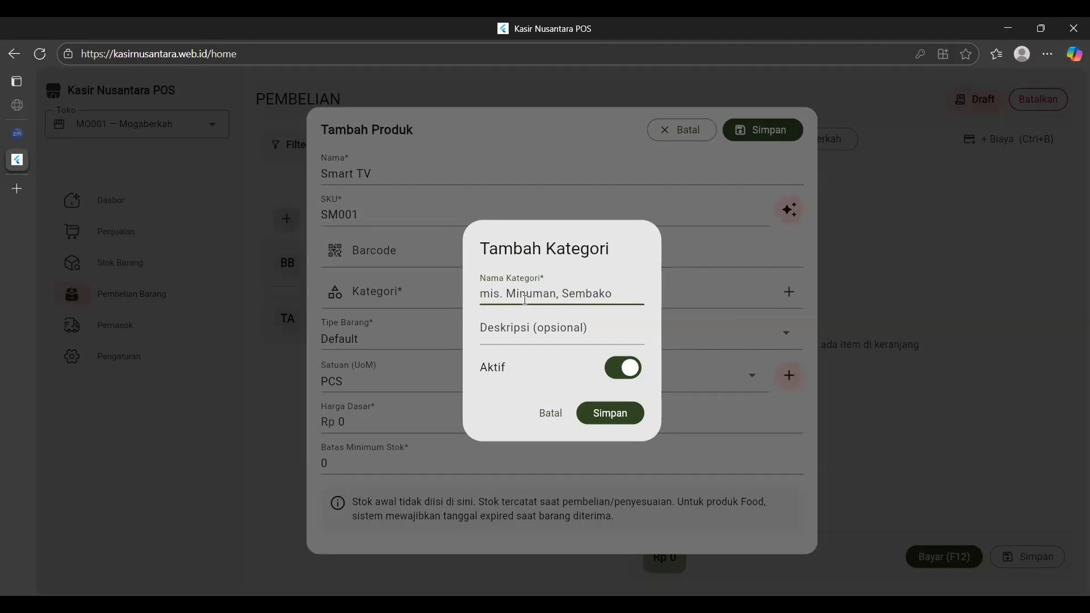
text(E)
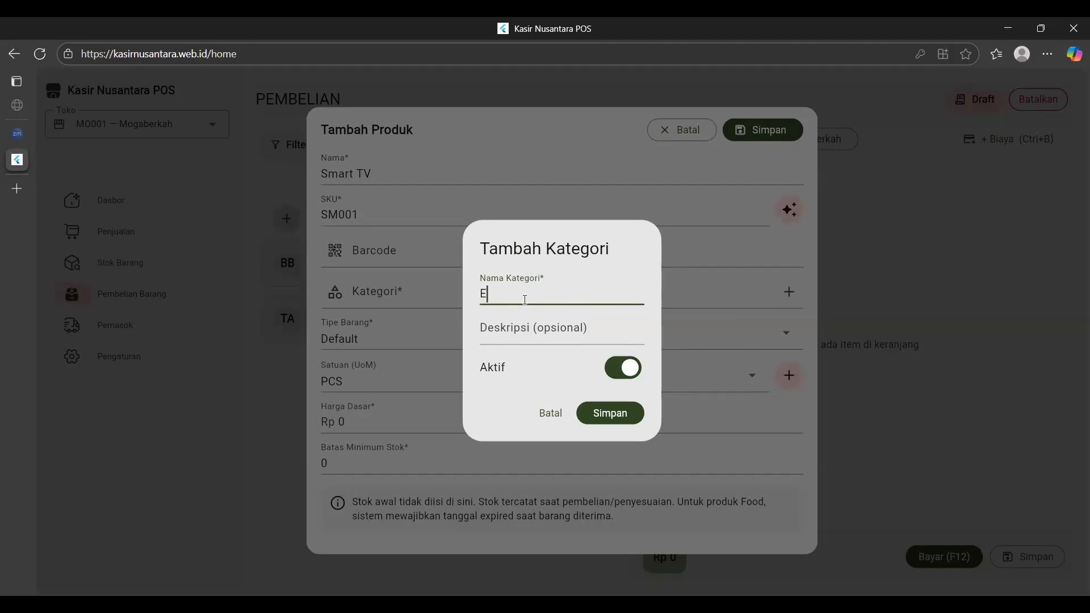
text(lektronik)
click(608, 413)
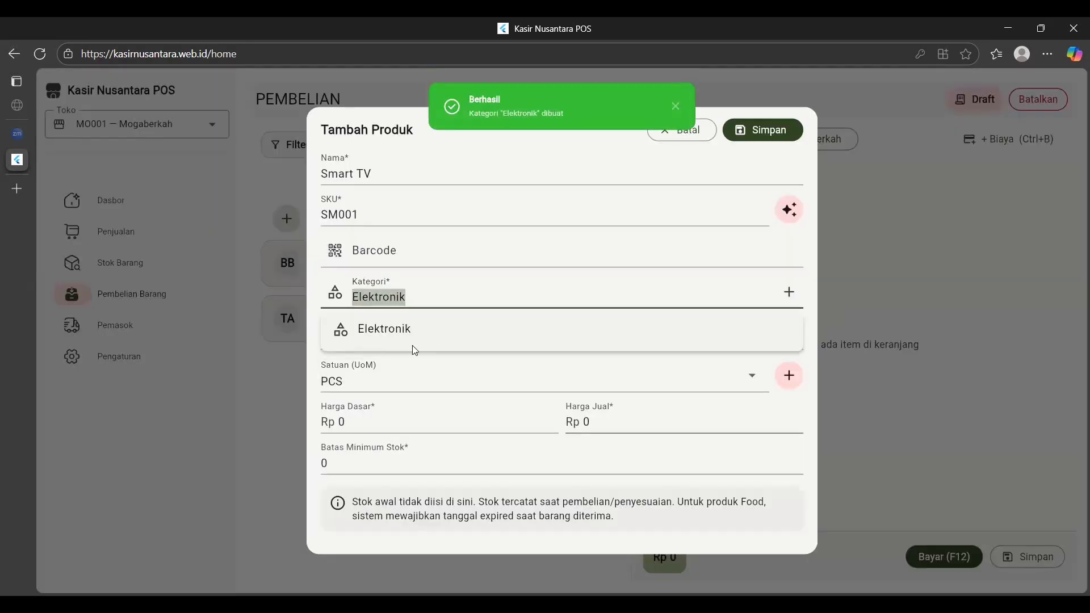
click(404, 341)
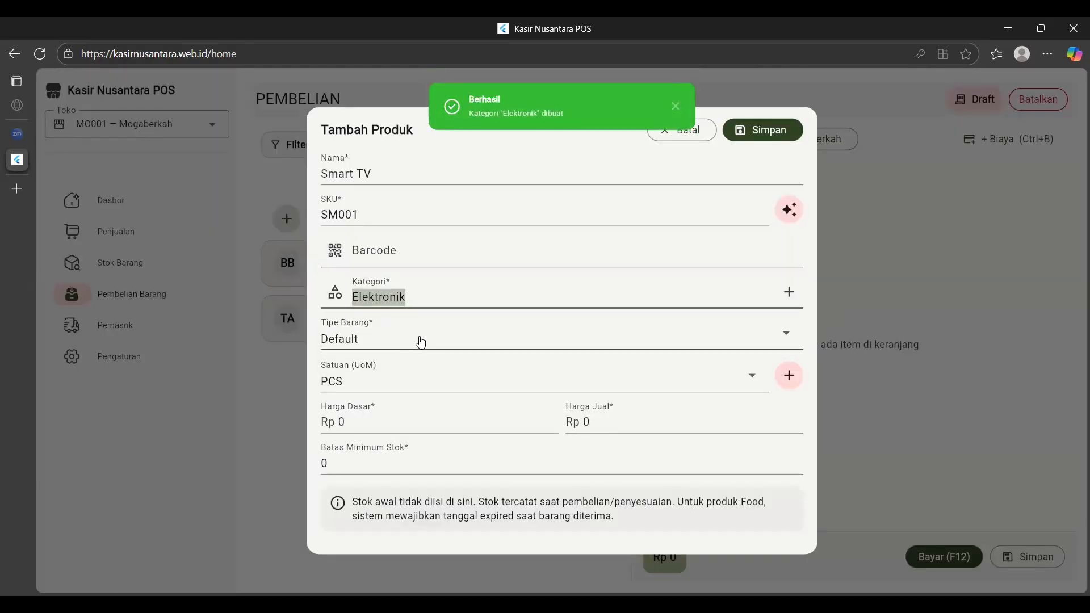
click(419, 341)
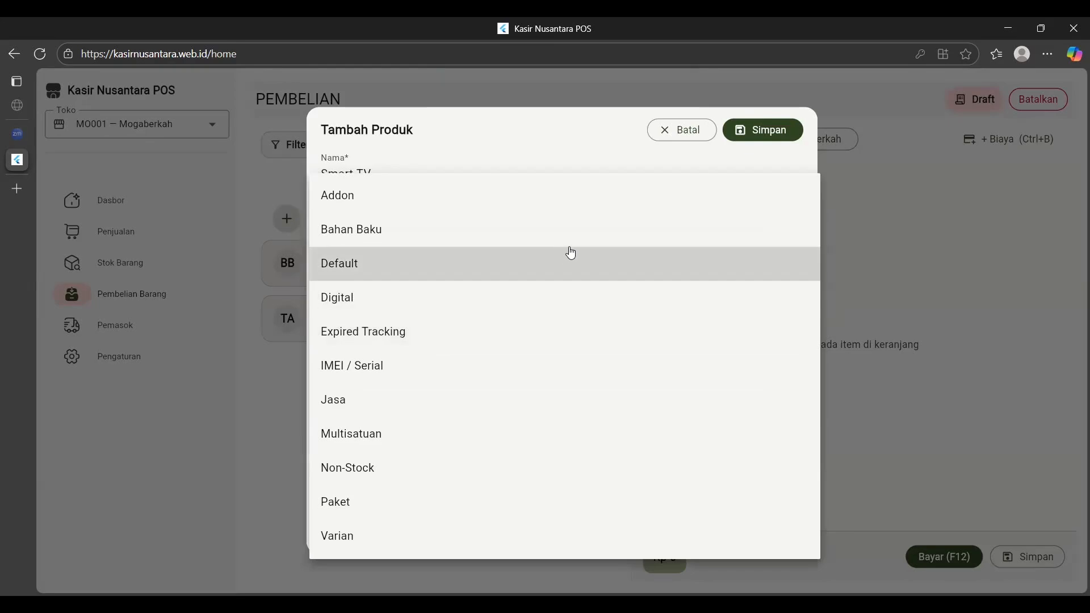
click(444, 297)
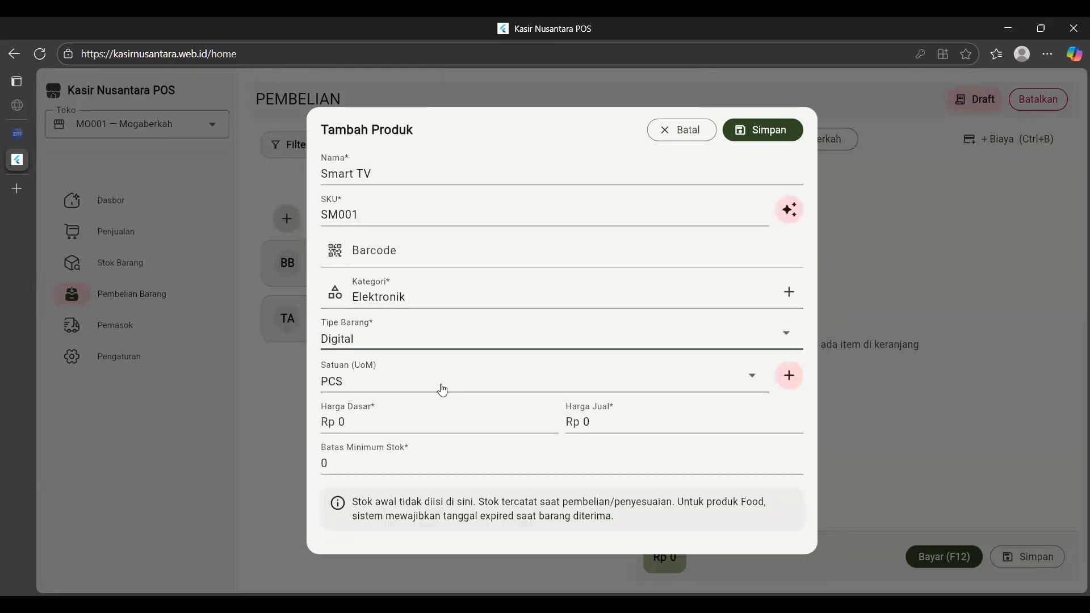
click(750, 380)
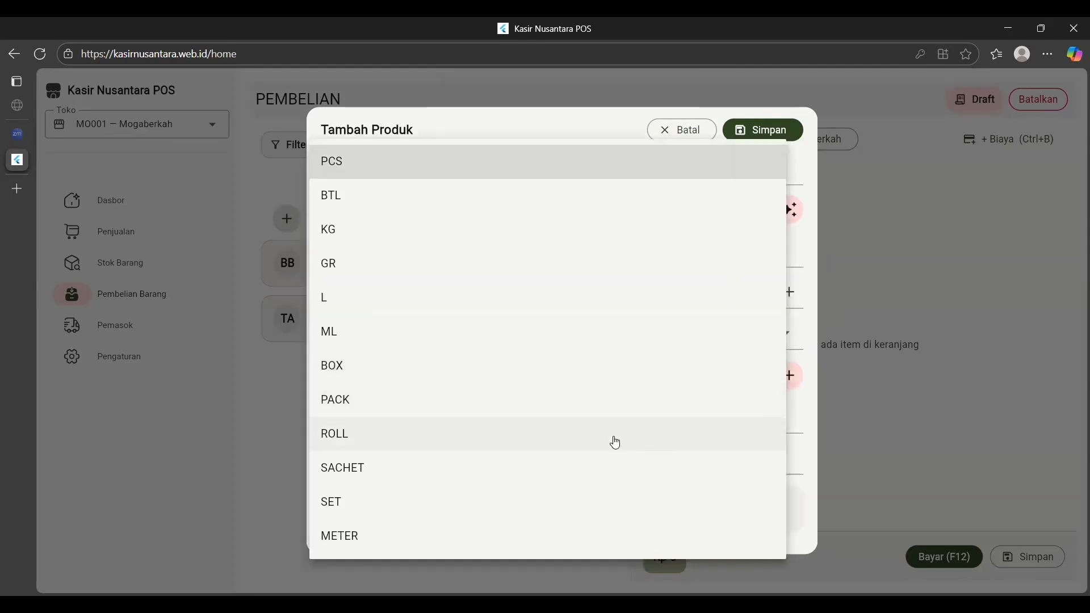
click(465, 379)
Enter base price 2000000, selling price 2500000 and minimum stock 2, then save Smart TV.
click(442, 432)
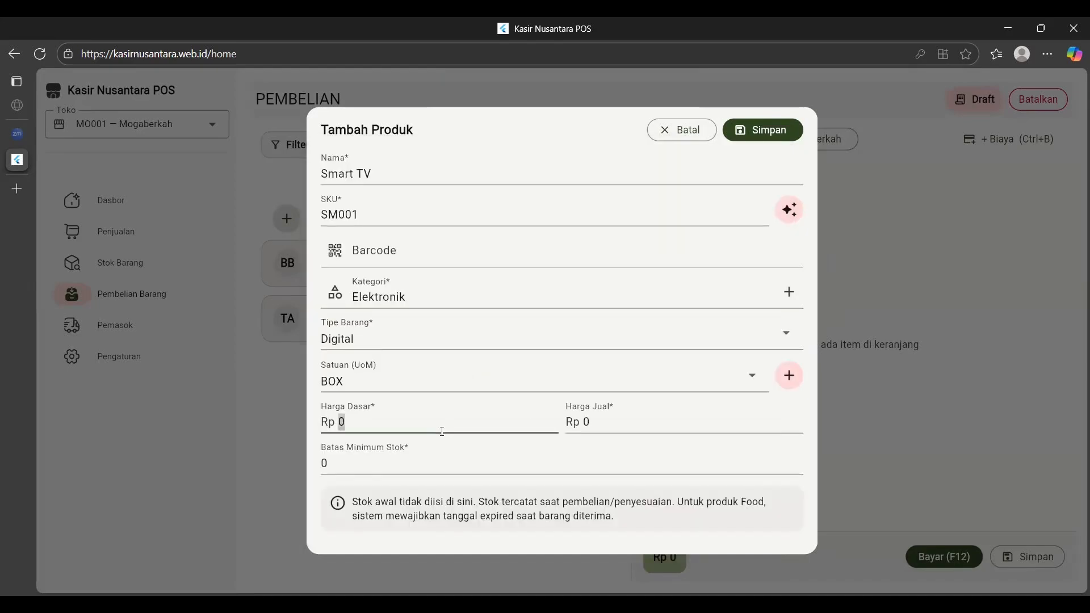
key(BackSpace)
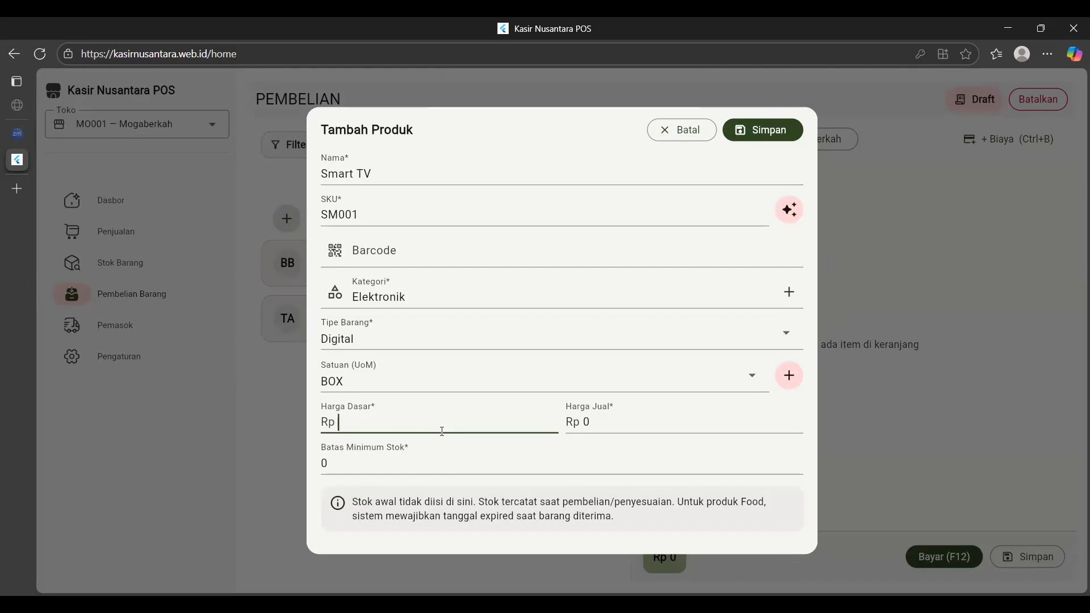
text(2000000)
click(650, 429)
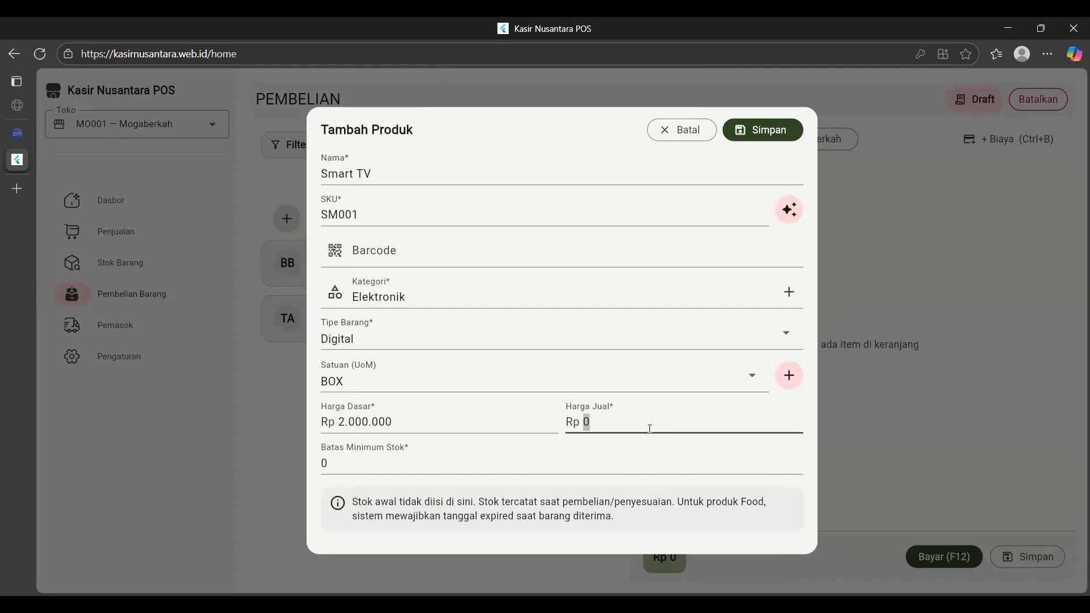
key(BackSpace)
text(2500000)
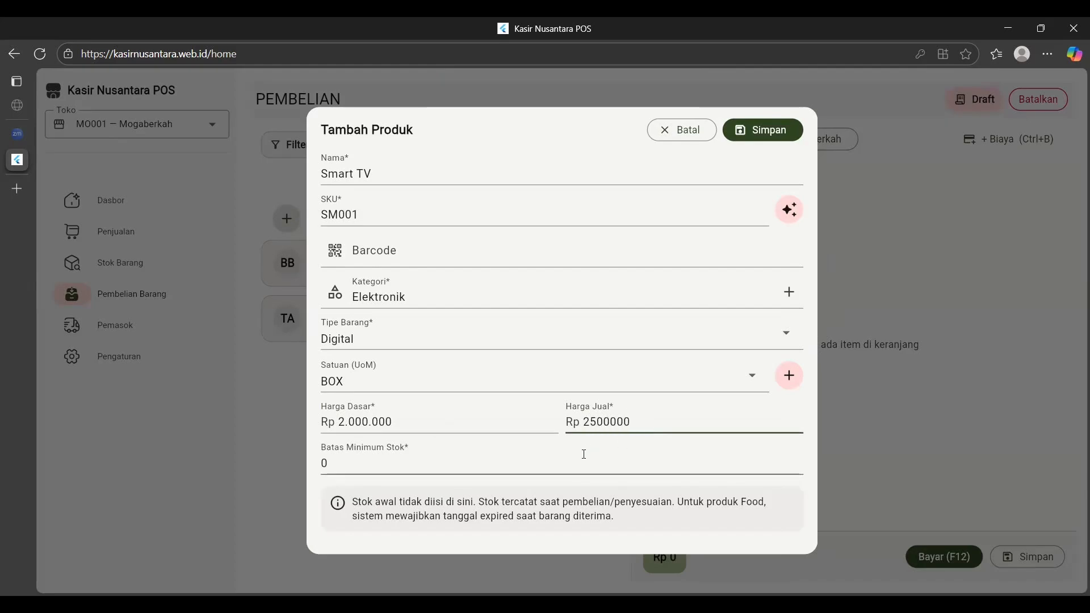
click(567, 467)
key(BackSpace)
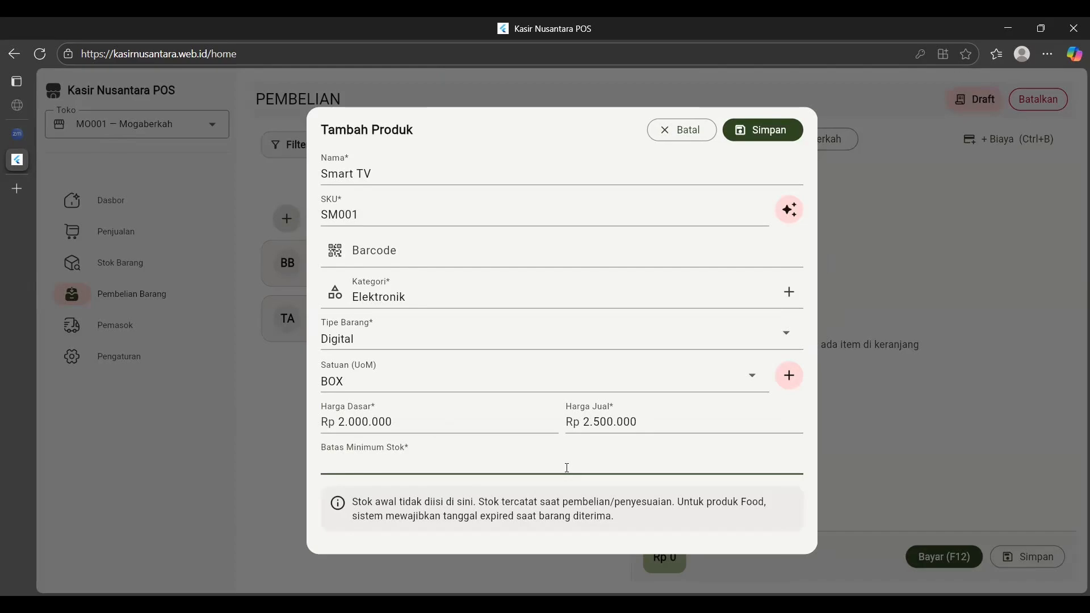
text(2)
click(776, 139)
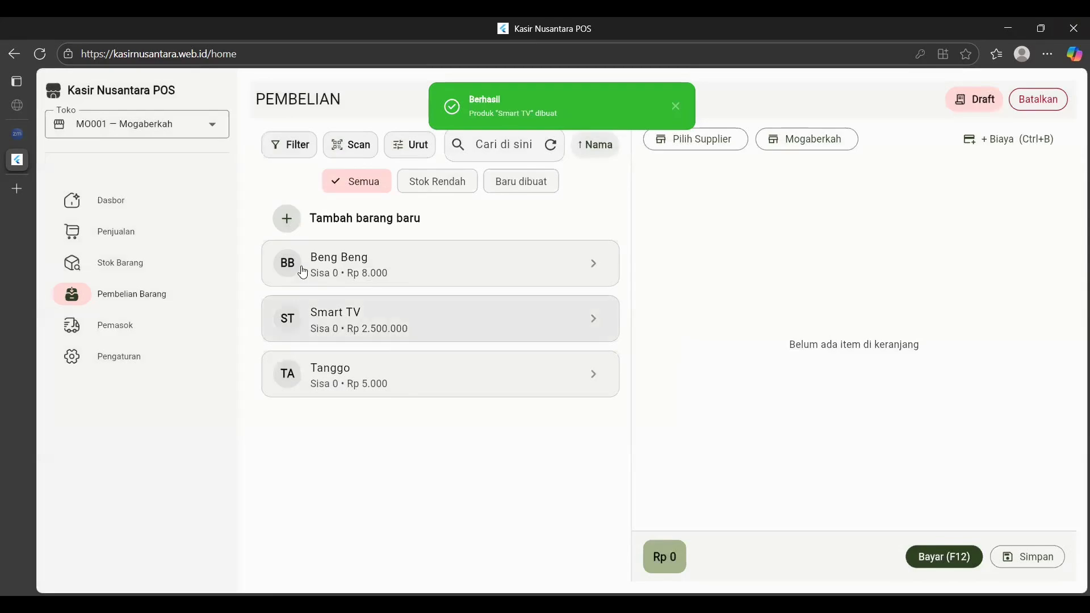
Open a fresh product form and enter the name 'SUSU UJ' with SKU 'S001'.
click(319, 220)
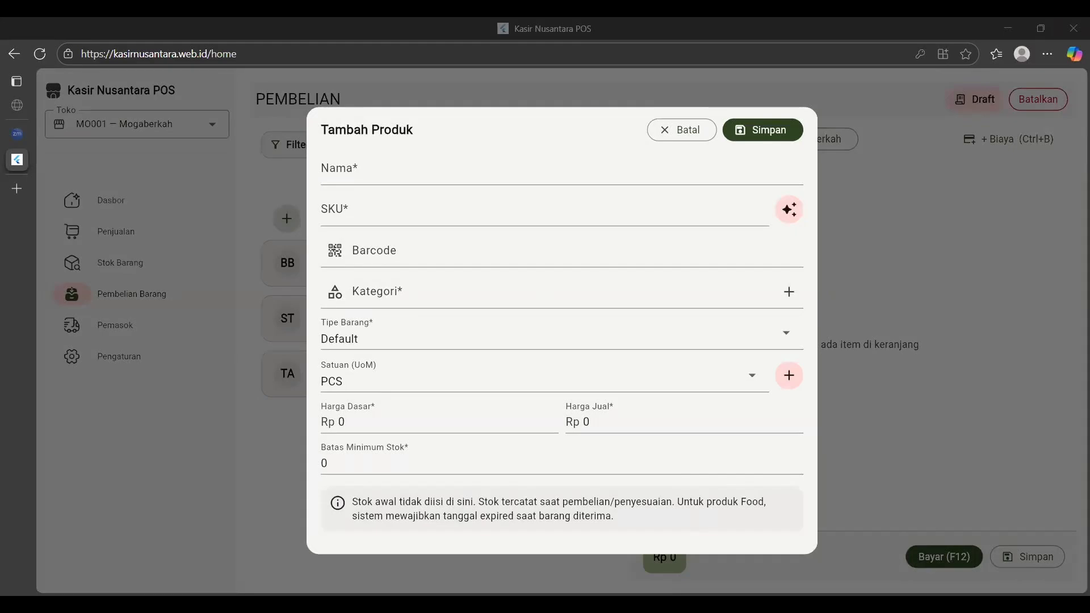
click(353, 175)
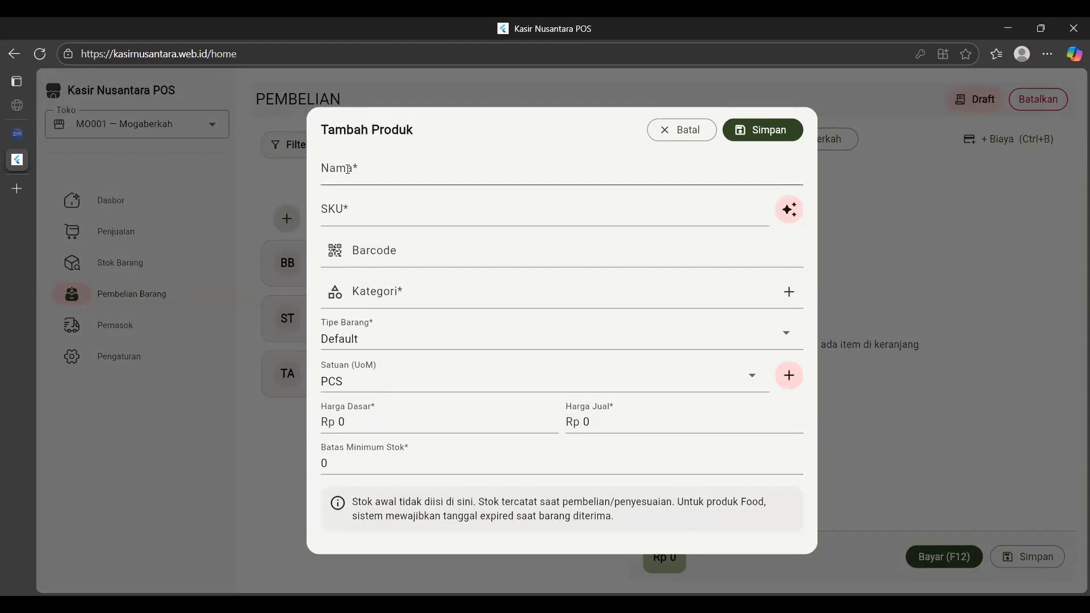
text(SUS)
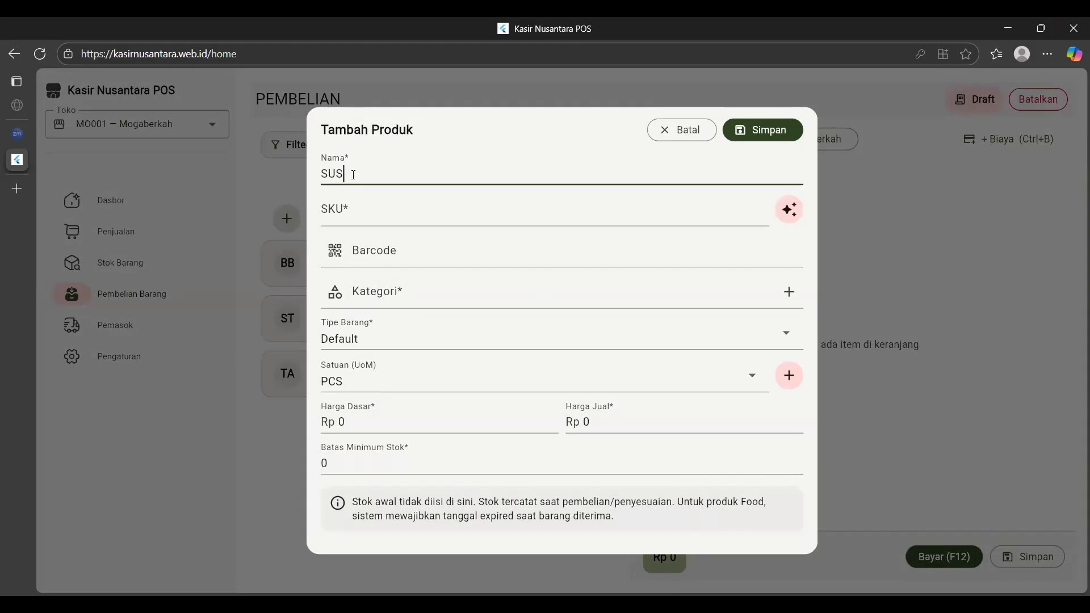
text(U UJ)
click(369, 212)
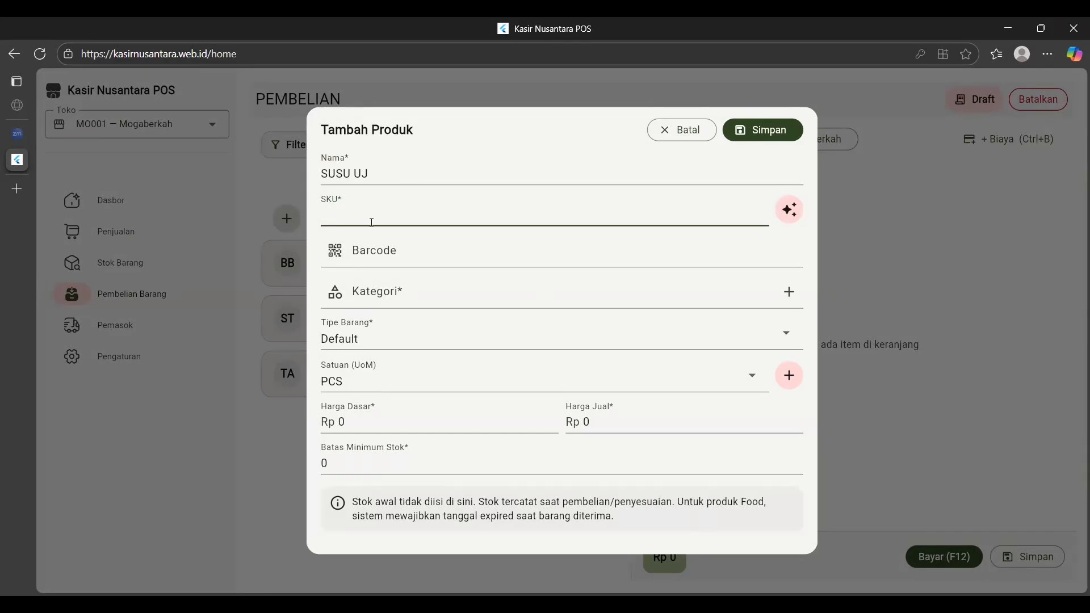
text(S001)
click(396, 299)
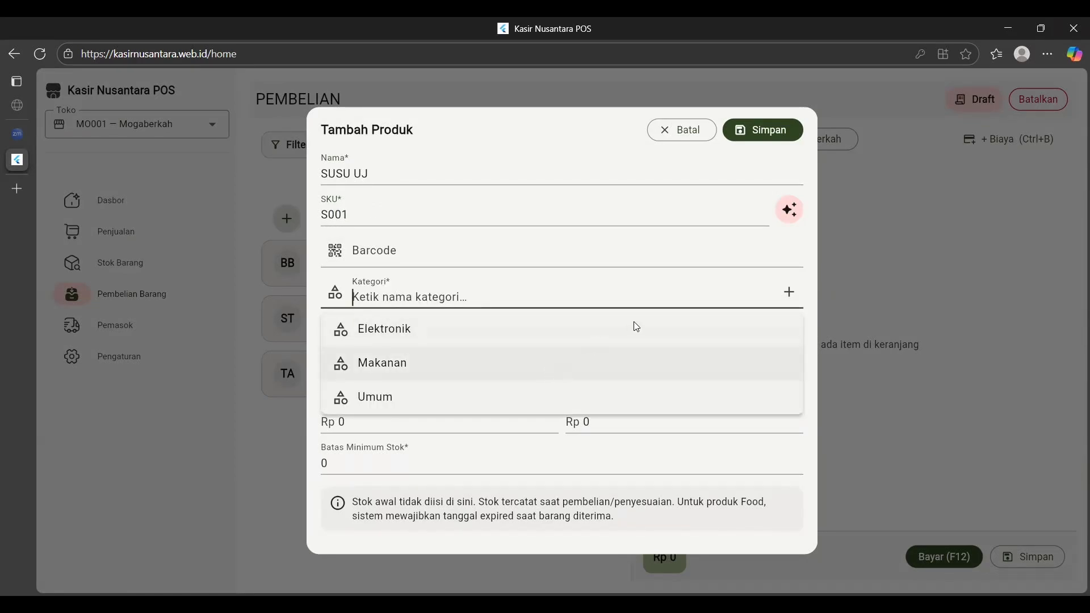
Create the new 'minuman' category and set the product's unit to BTL.
click(787, 291)
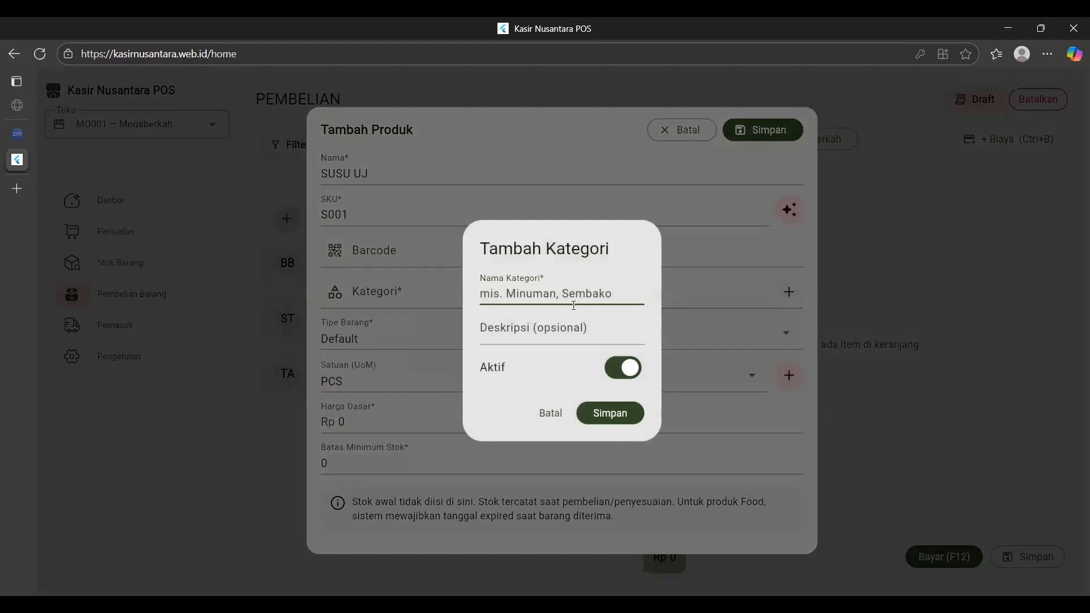
text(minuman)
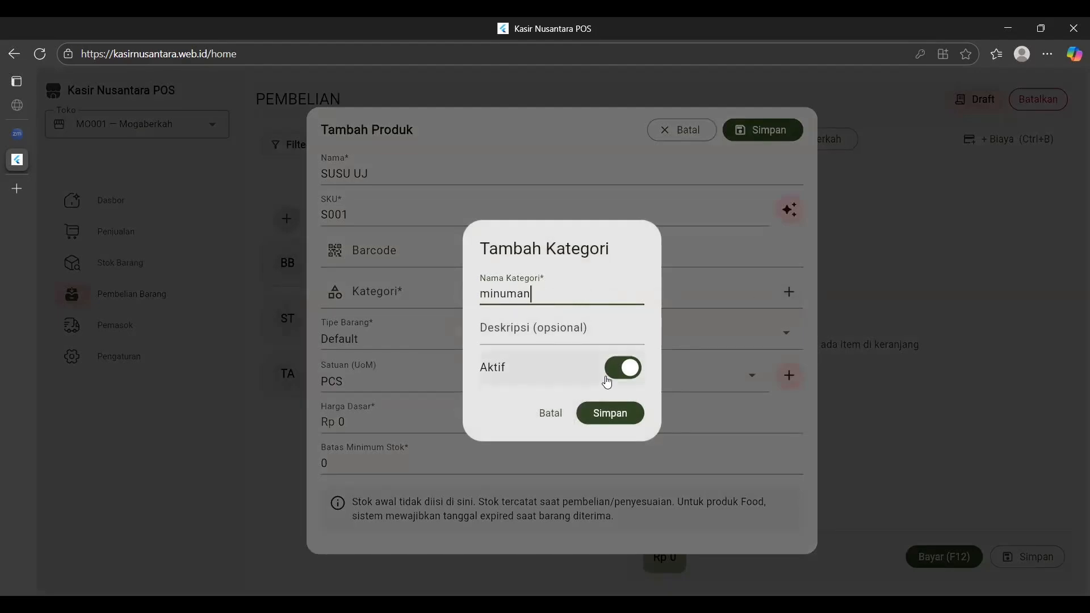
click(610, 413)
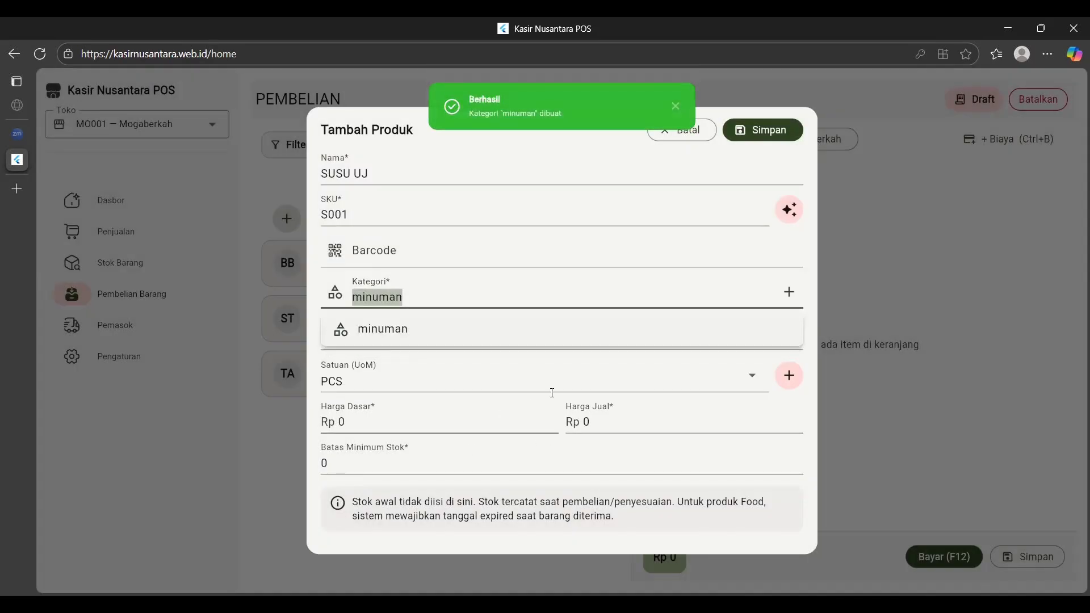
click(582, 379)
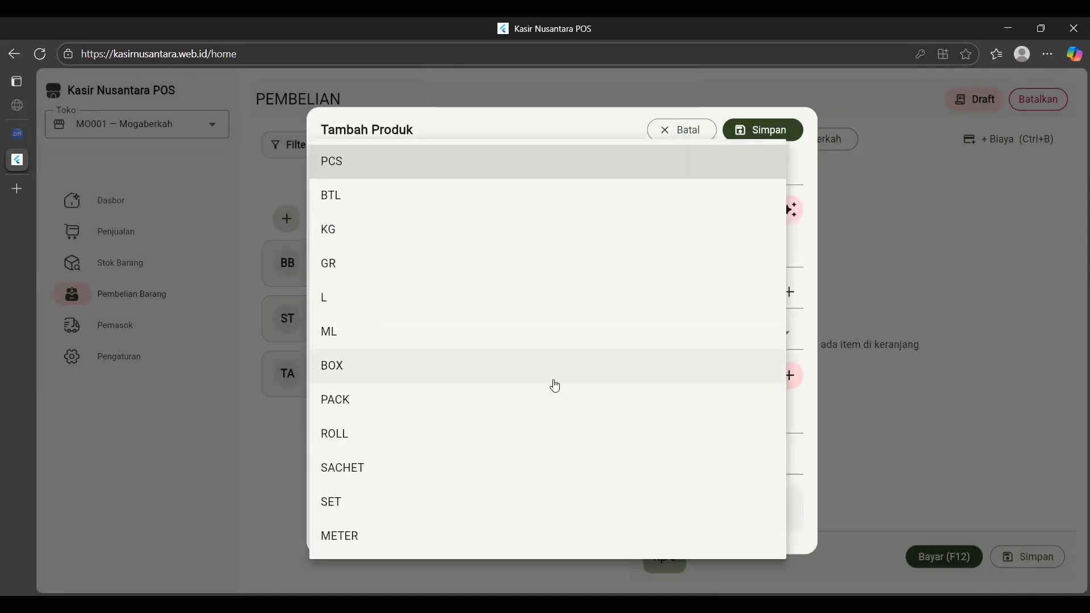
click(361, 202)
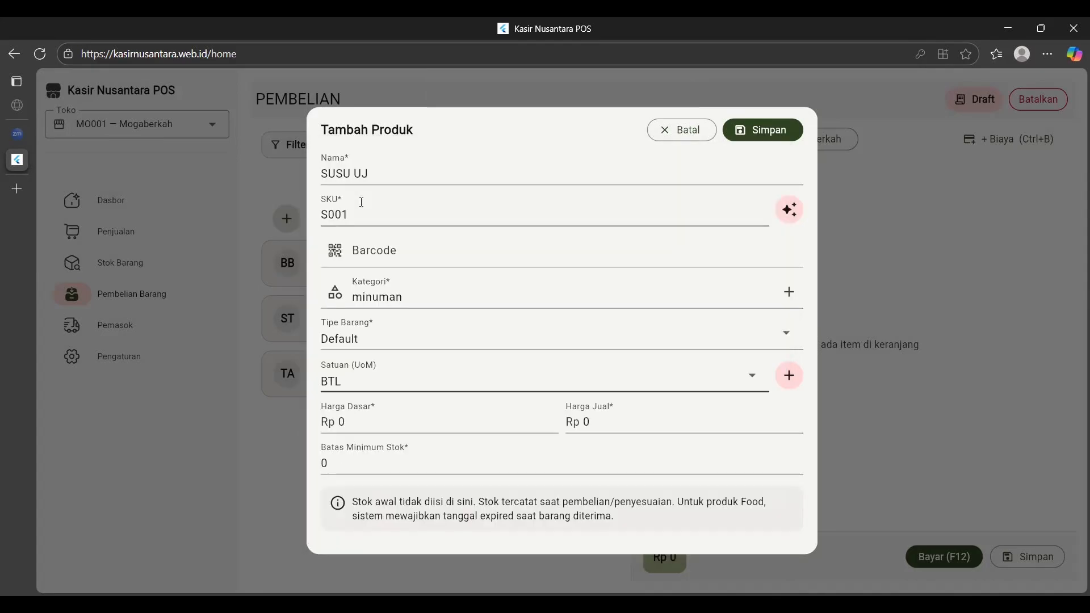
Enter base price 6000, selling price 10000 and minimum stock 2, then save SUSU UJ.
click(380, 425)
key(BackSpace)
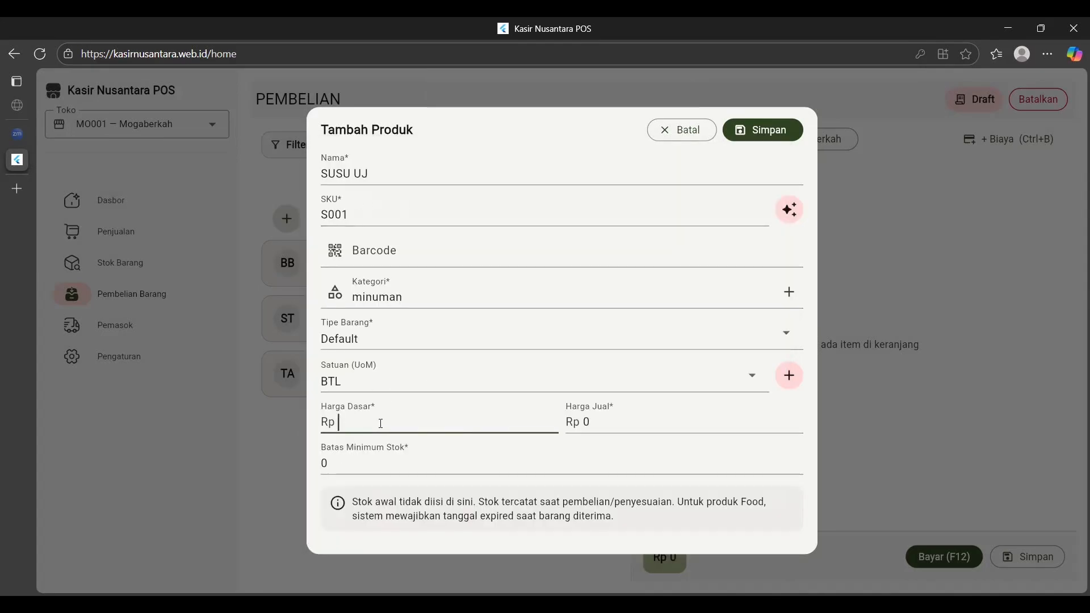
text(6000)
click(675, 425)
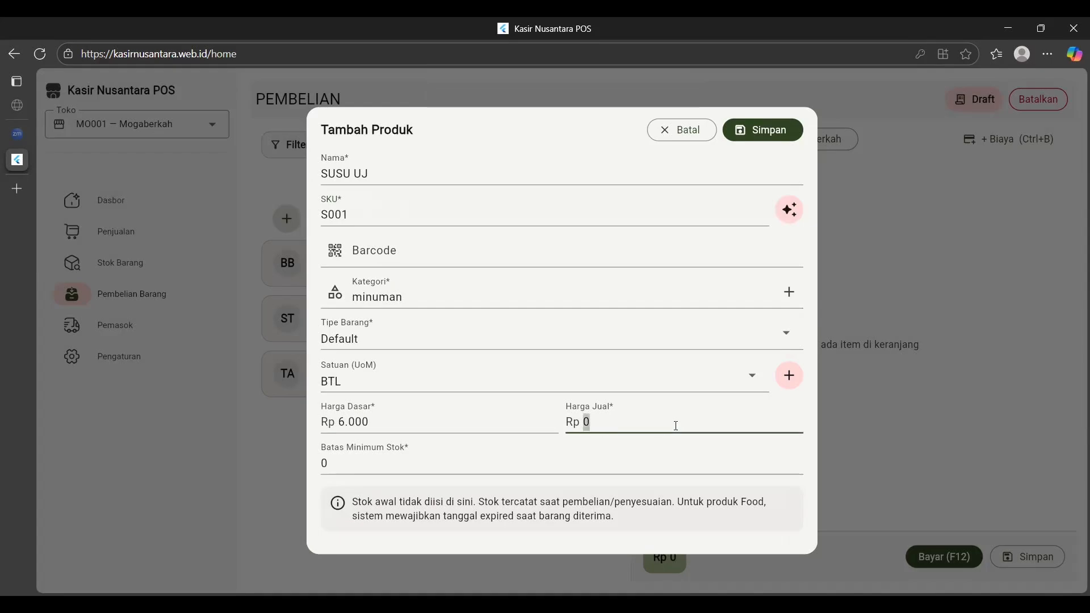
text(10000)
click(559, 471)
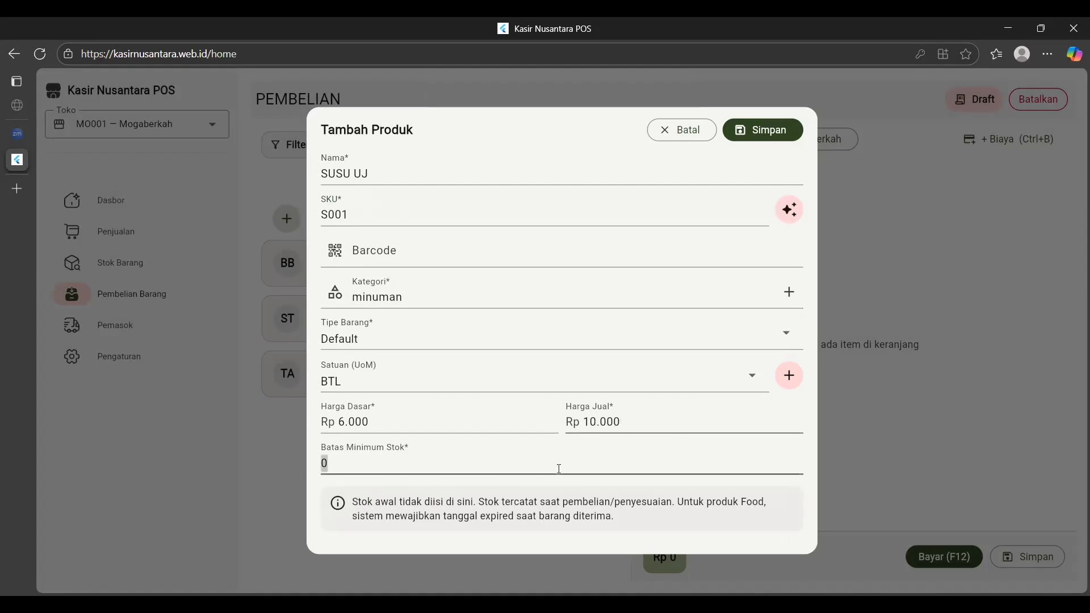
key(BackSpace)
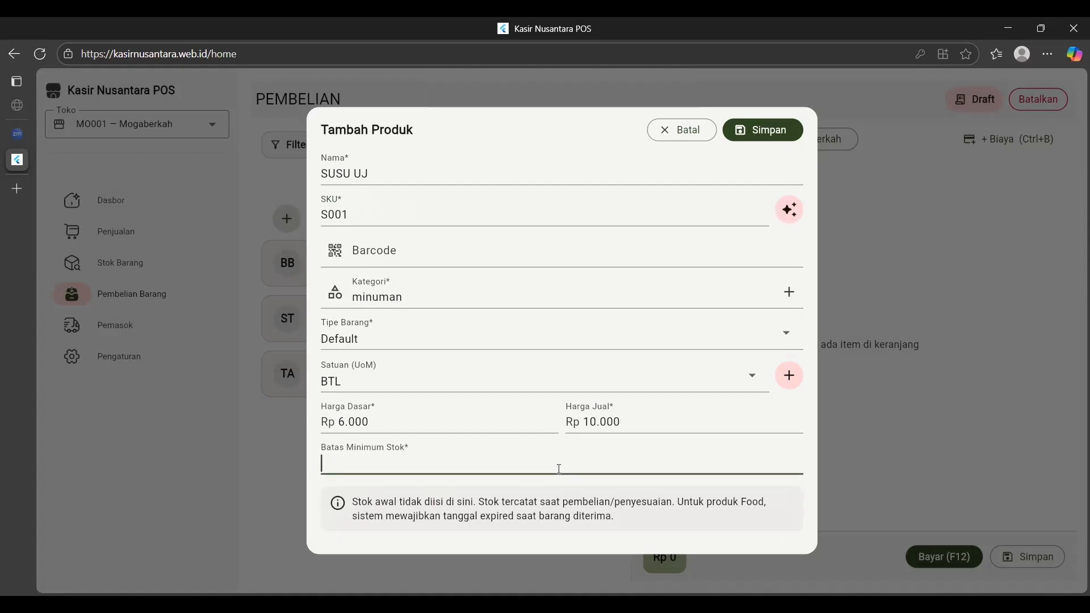
text(2)
click(764, 135)
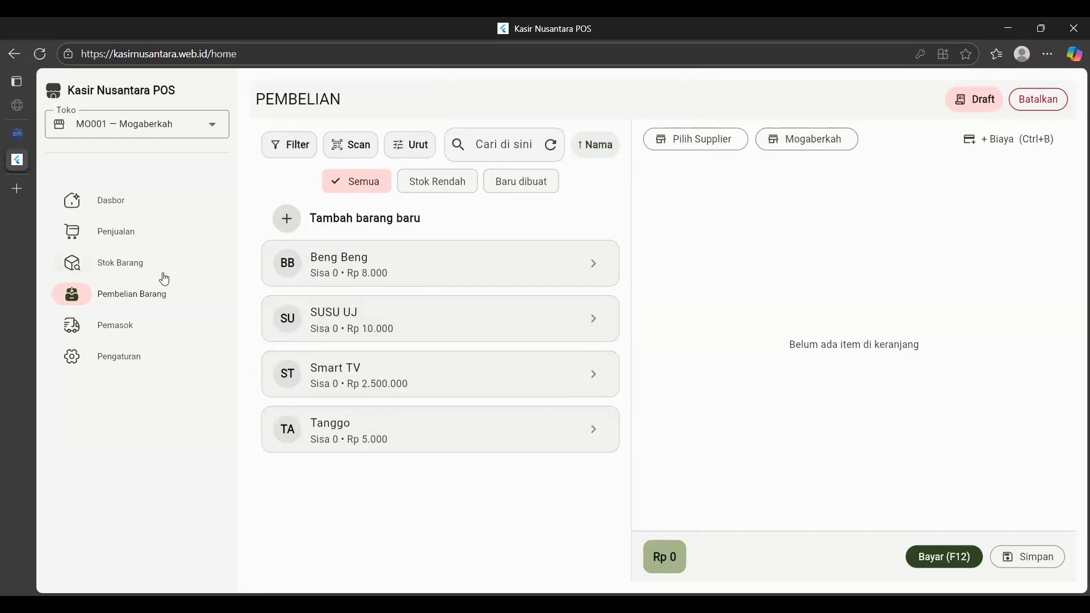
Put Beng Beng in the purchase cart with an expiry date of 27 October 2025.
click(368, 271)
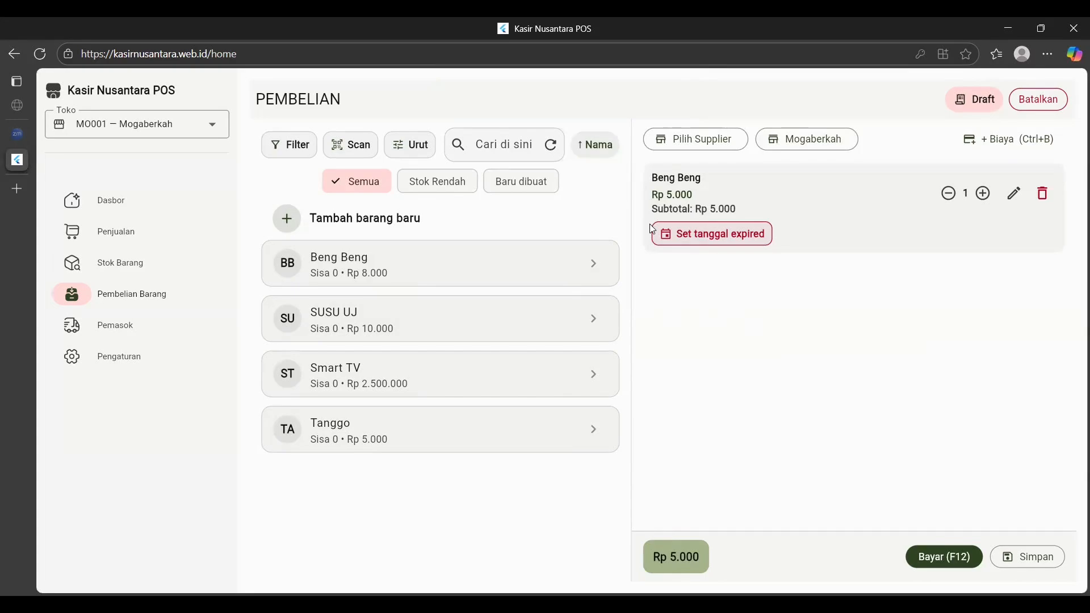
click(685, 238)
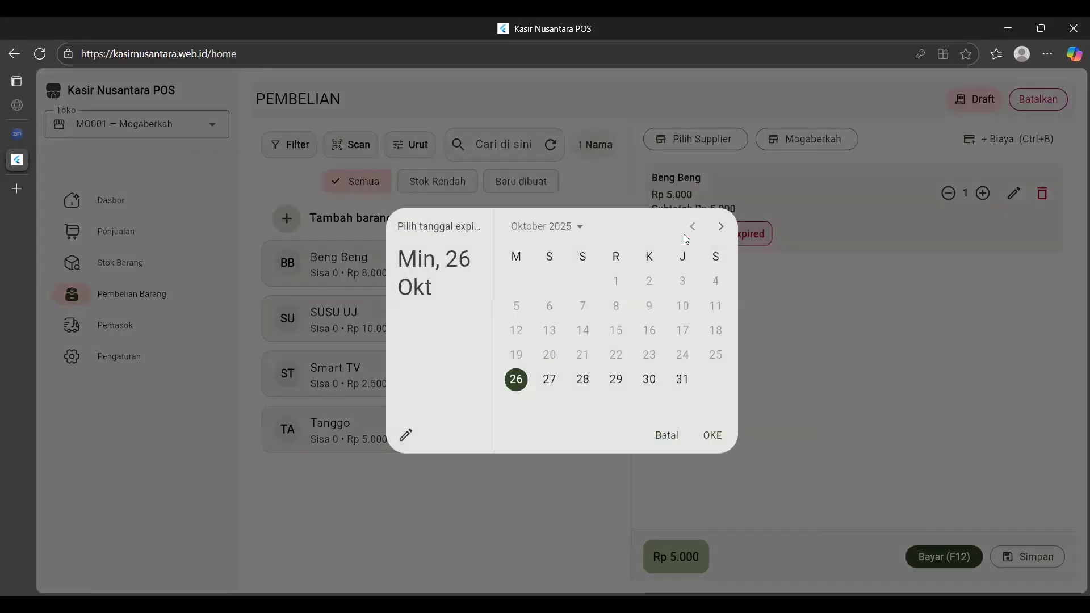
click(549, 379)
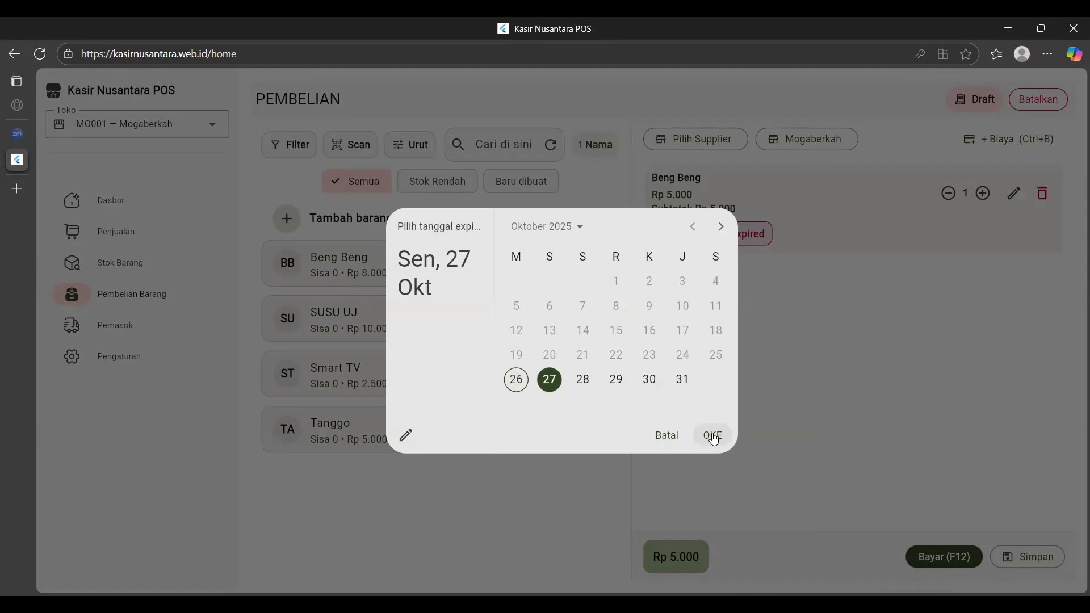
click(713, 437)
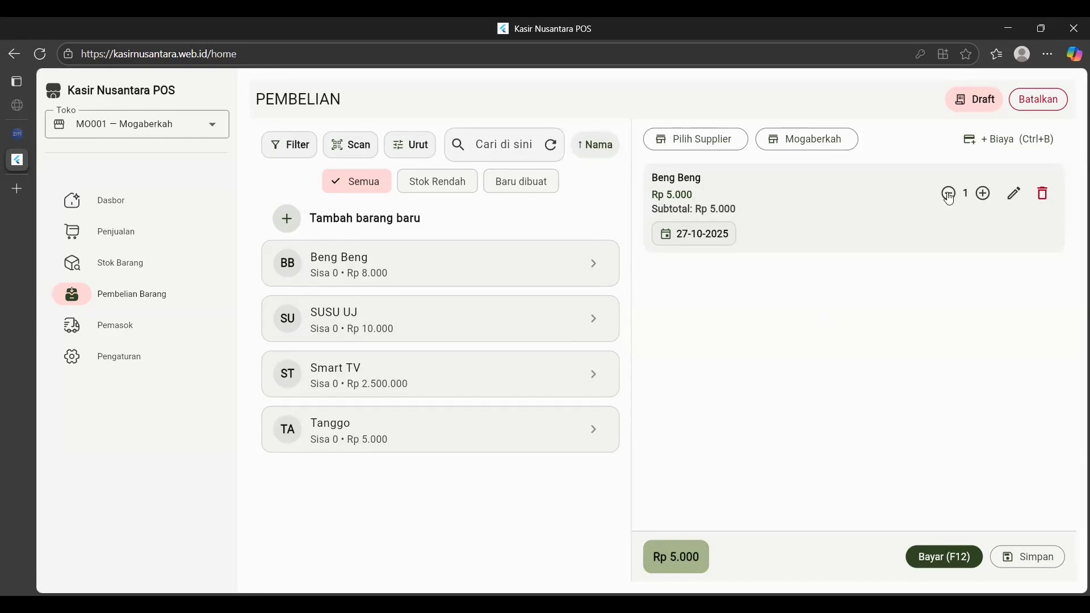
Set the Beng Beng quantity to 150 (Rp 750.000) and select Mayora as the supplier.
click(981, 194)
mouse_move(980, 195)
mouse_down()
mouse_move(975, 210)
mouse_move(983, 198)
mouse_up()
click(941, 198)
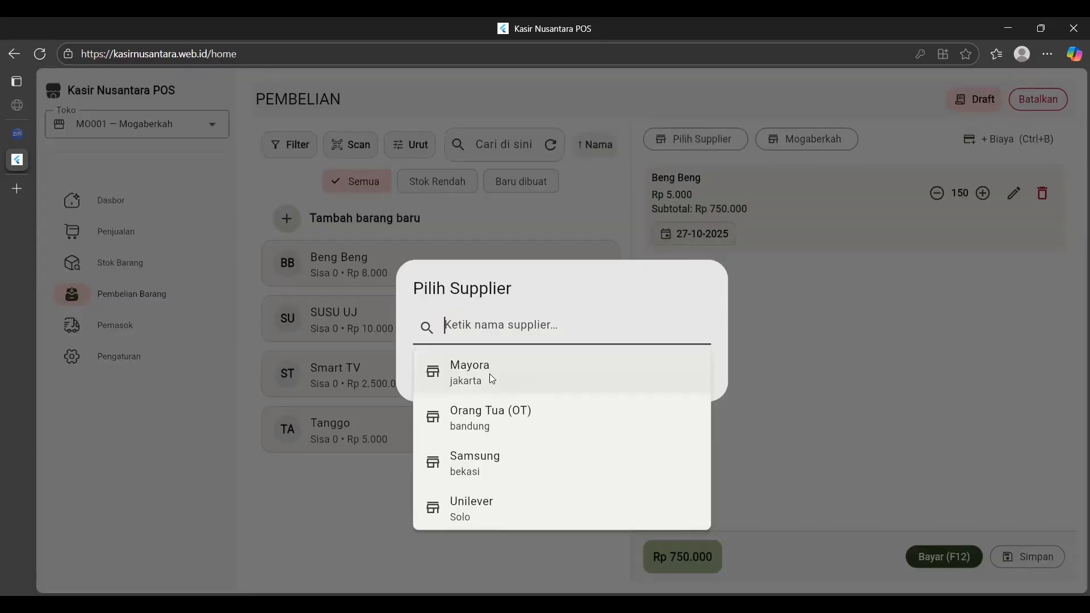
click(490, 374)
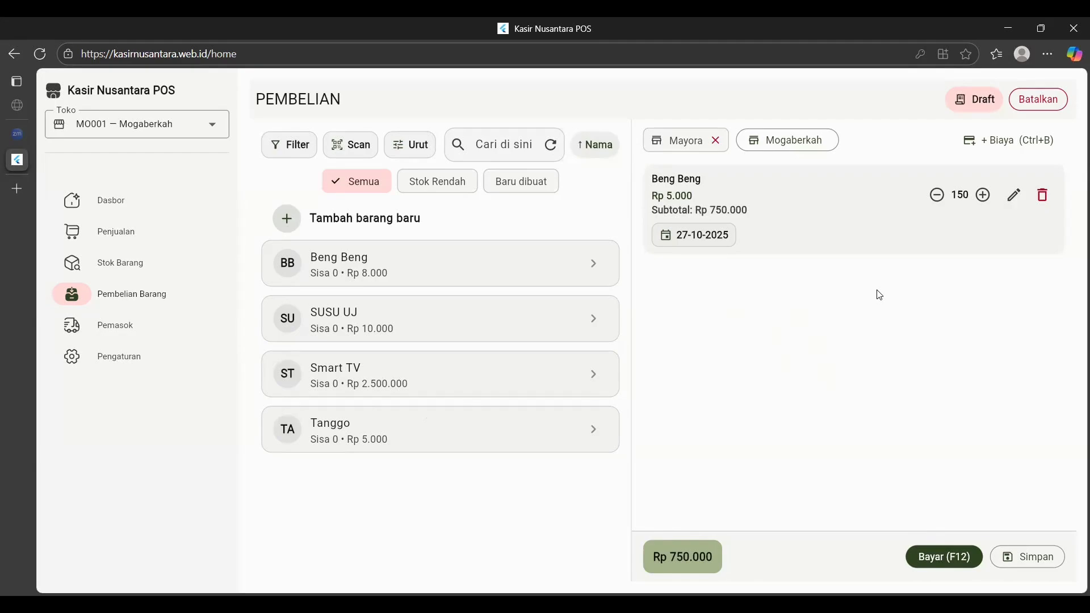
Set the payment to Transfer with invoice INV2025001, reference 001 and 11% tax.
click(942, 556)
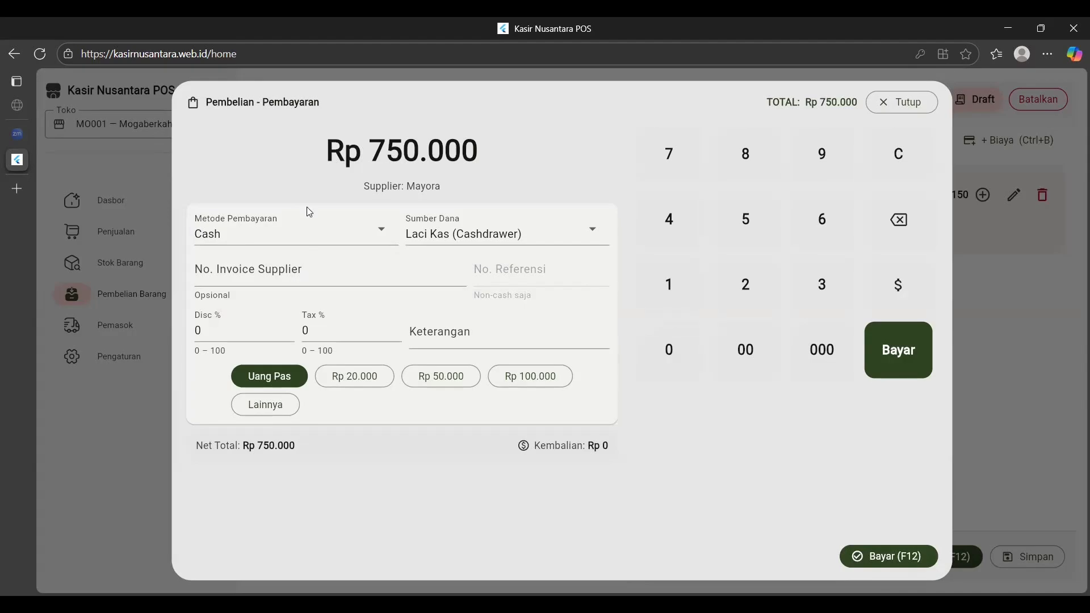
click(361, 234)
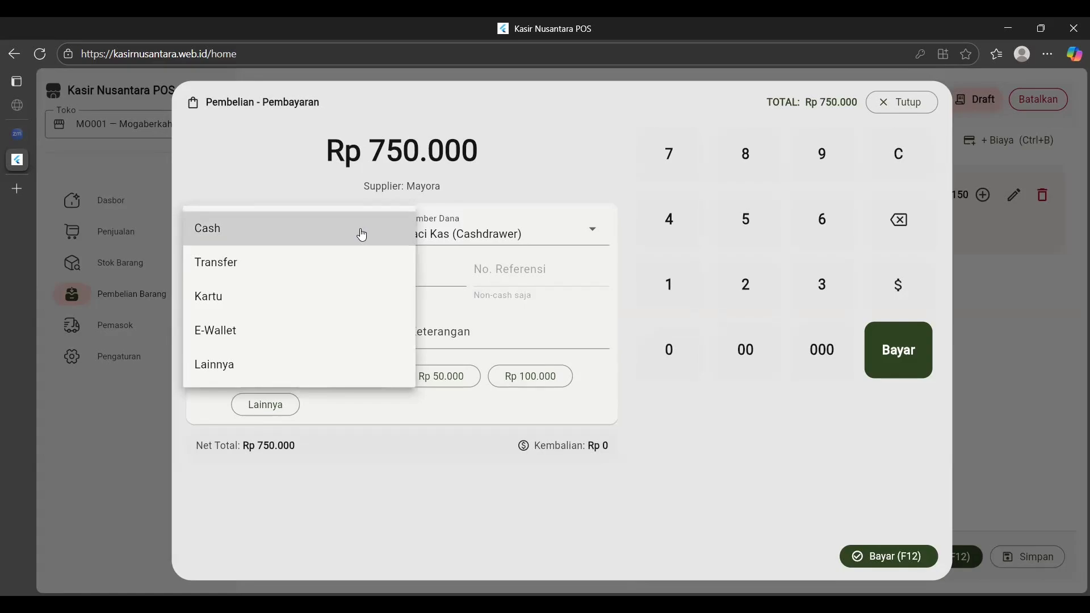
click(288, 264)
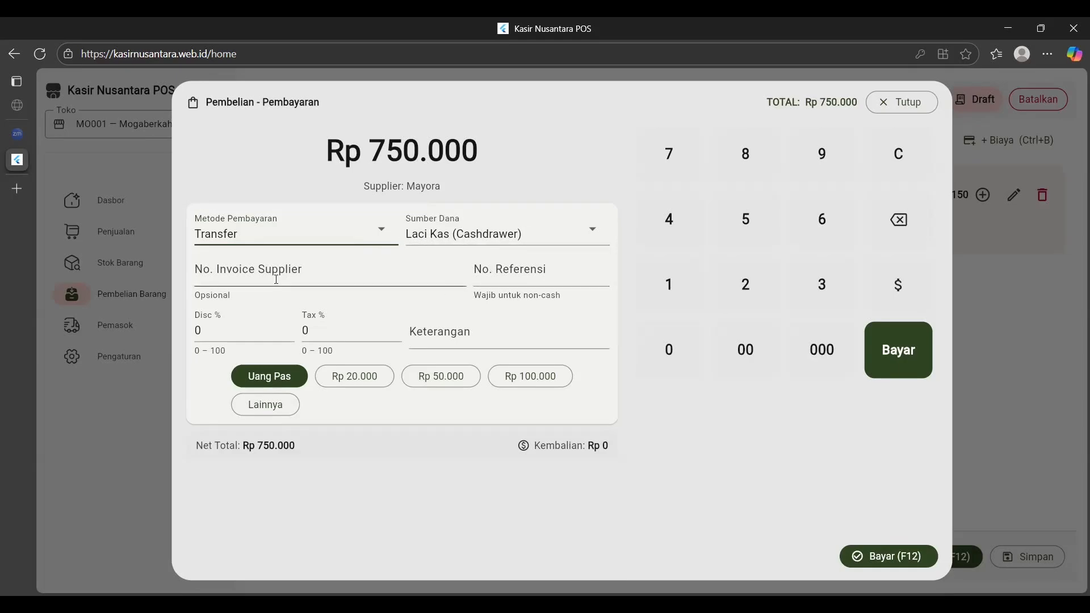
click(276, 279)
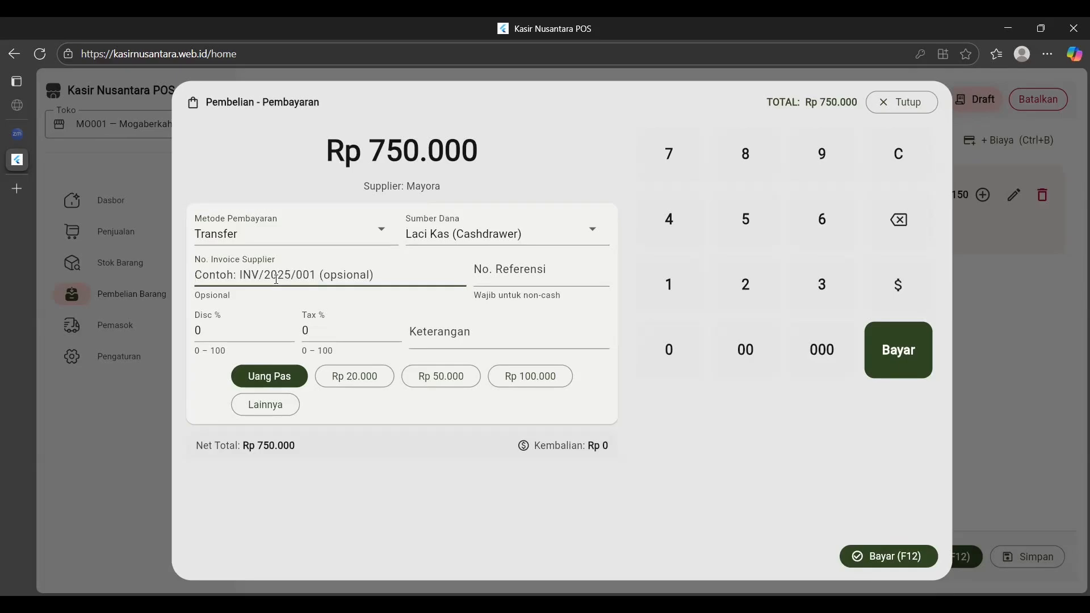
text(INV)
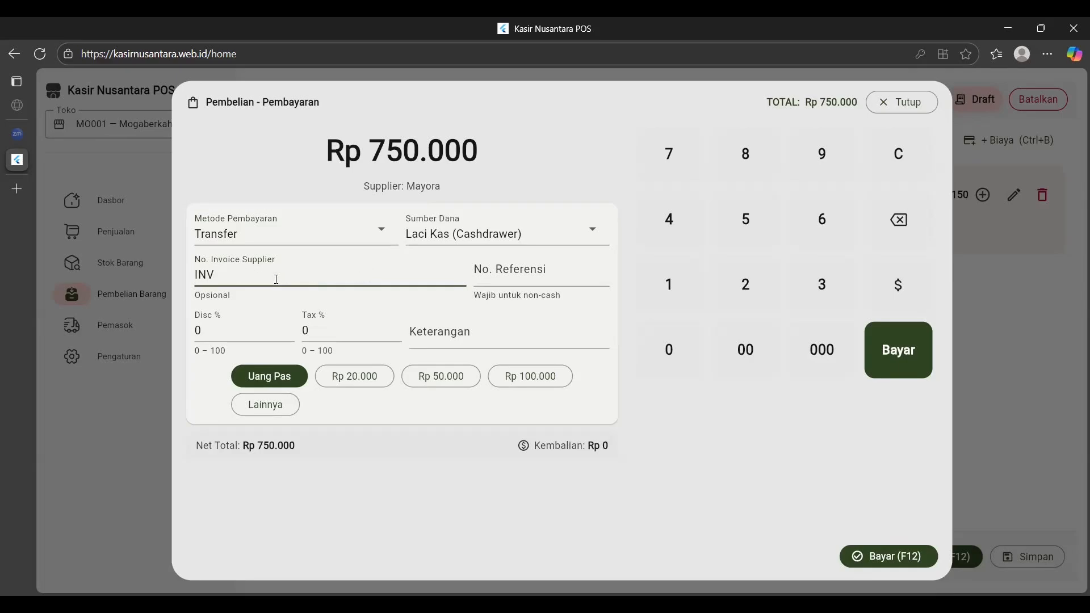
text(2025001)
click(486, 269)
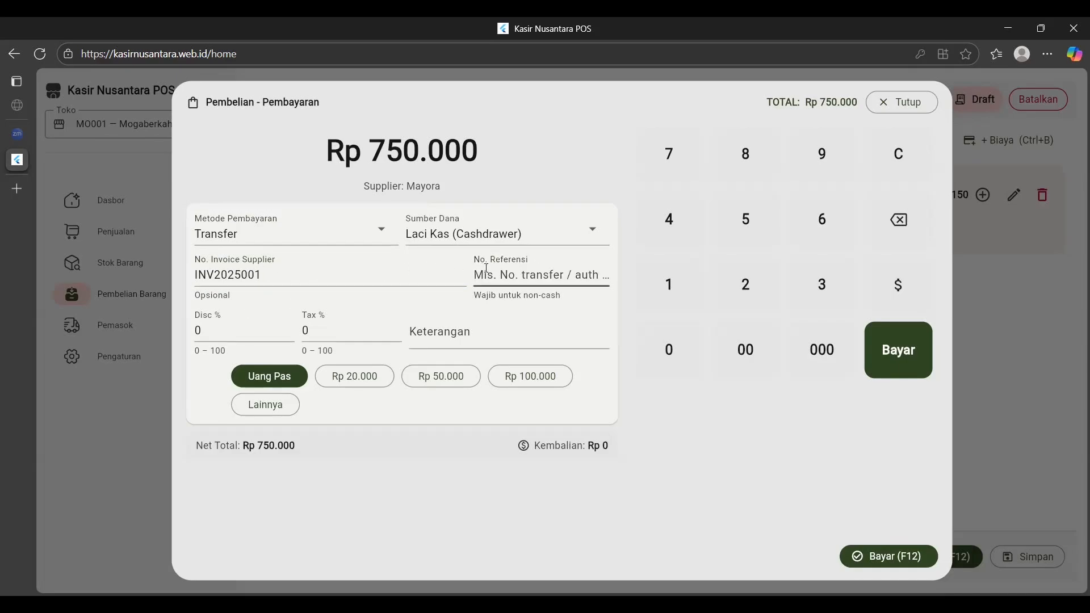
text(001)
click(319, 331)
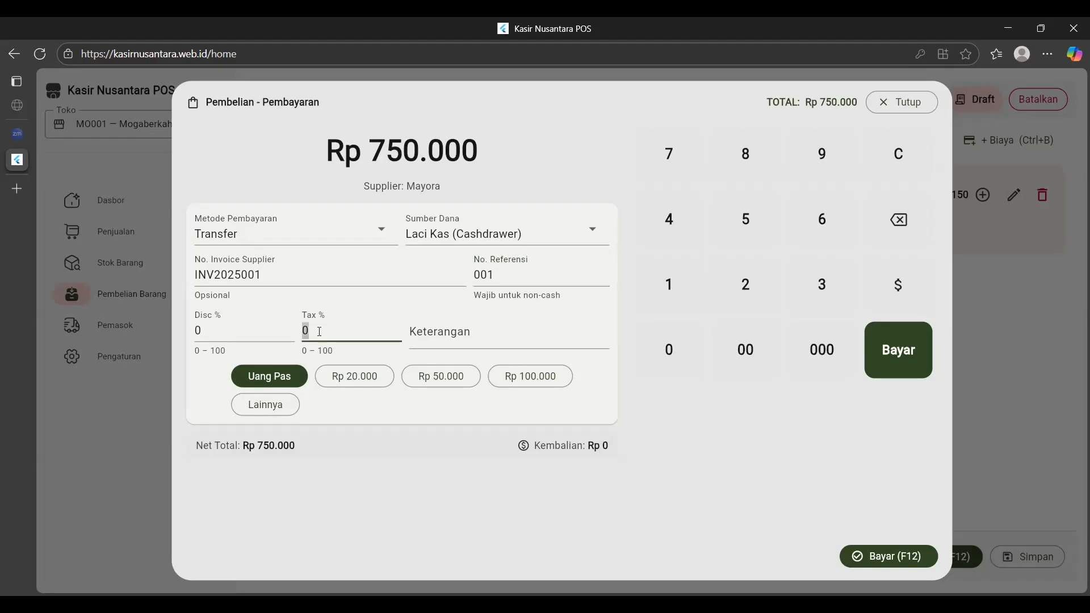
text(11)
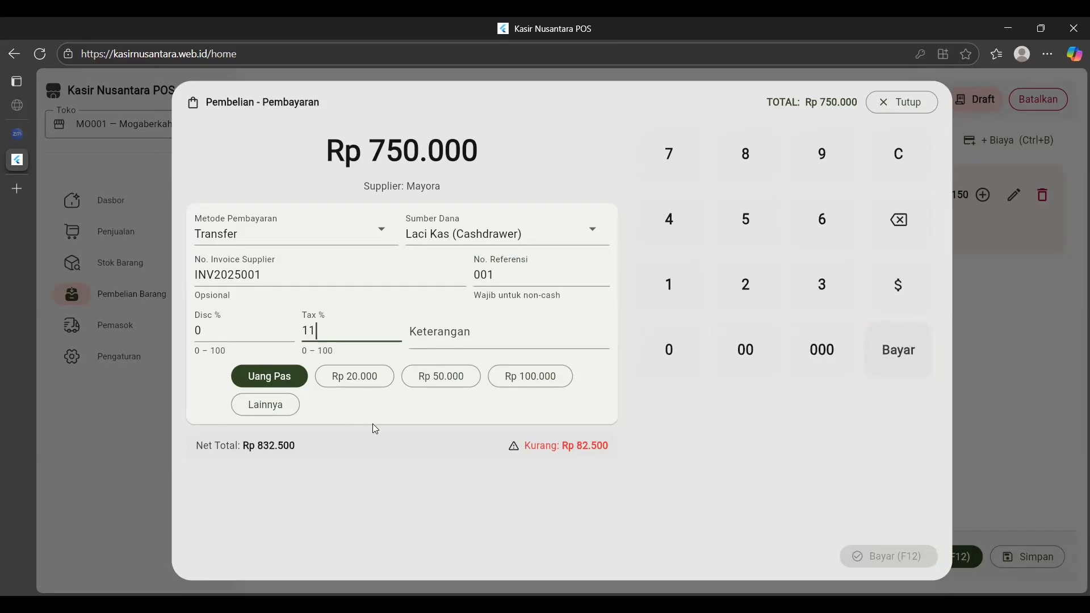
Try paid amounts of Rp 100.000, Rp 800.000, then Rp 832.500.
click(512, 380)
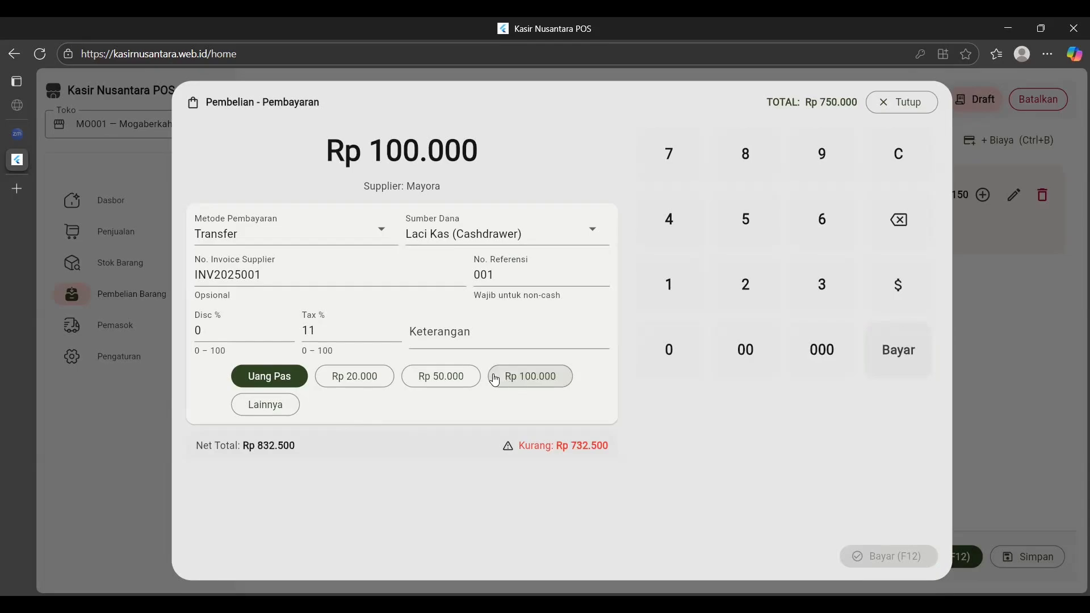
click(263, 408)
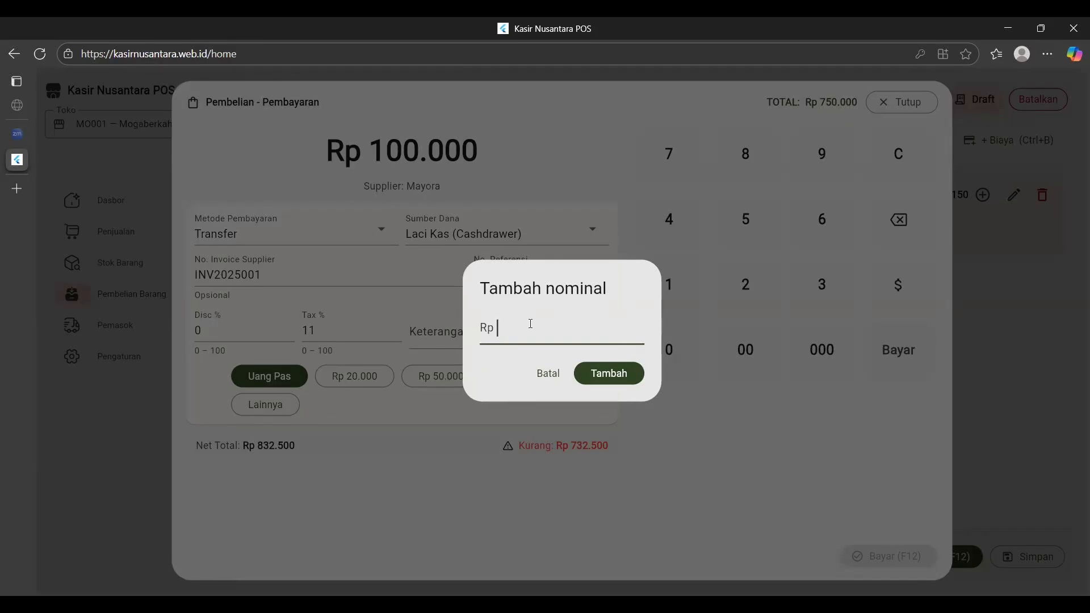
text(800000)
click(589, 382)
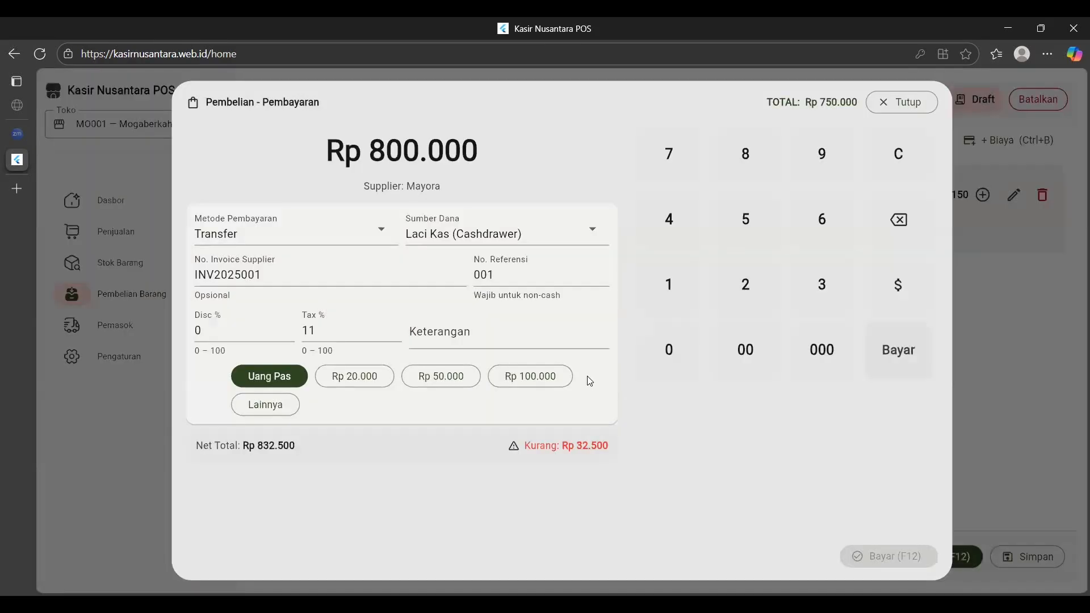
click(283, 411)
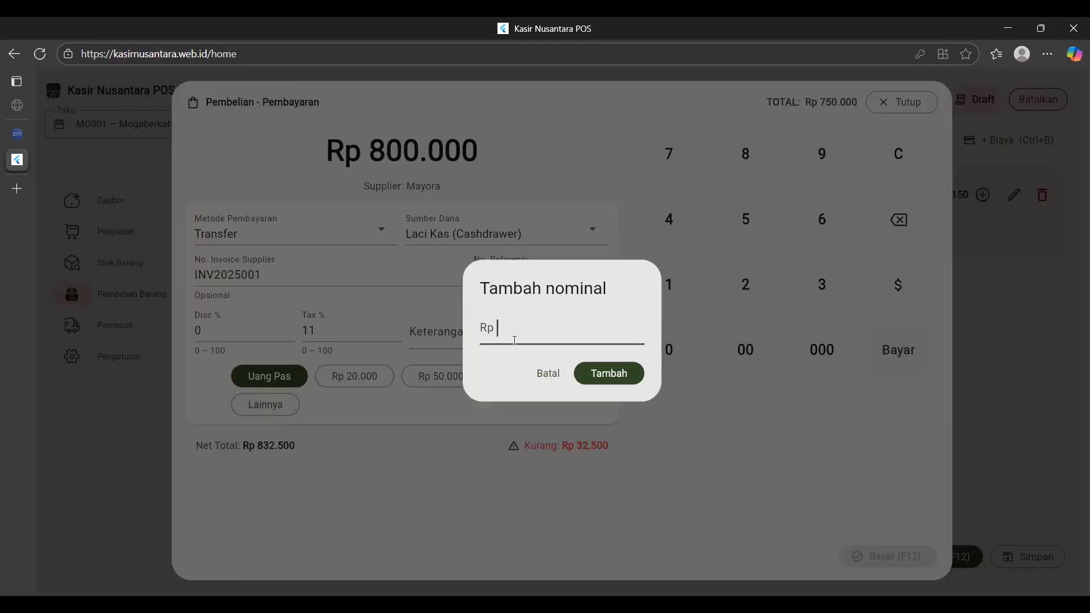
text(1000)
key(BackSpace)
key(BackSpace)
key(BackSpace)
key(BackSpace)
text(832000)
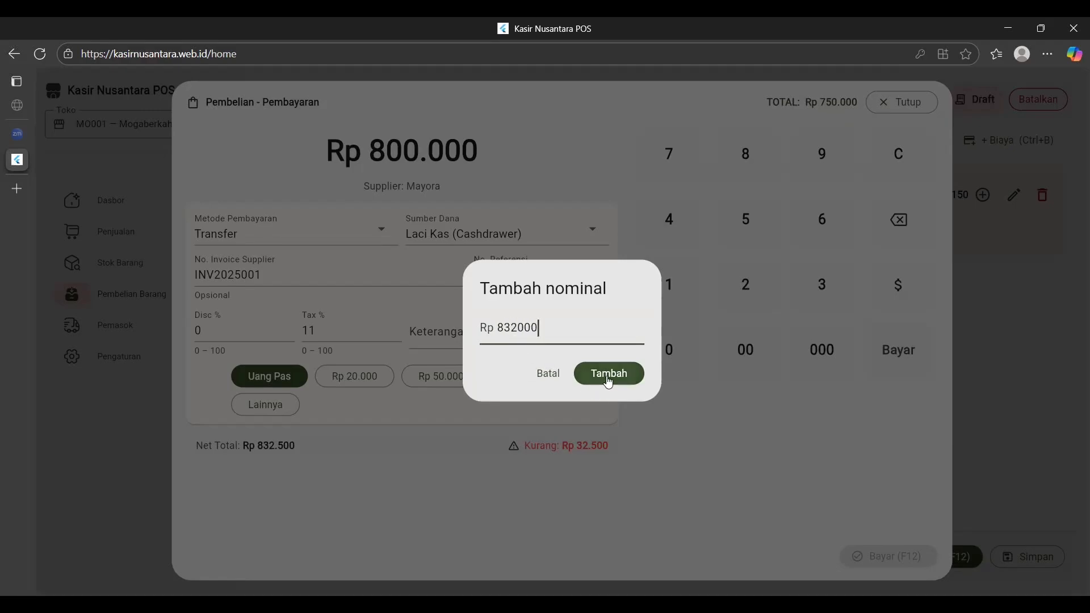
key(BackSpace)
key(BackSpace)
key(BackSpace)
text(500)
click(609, 374)
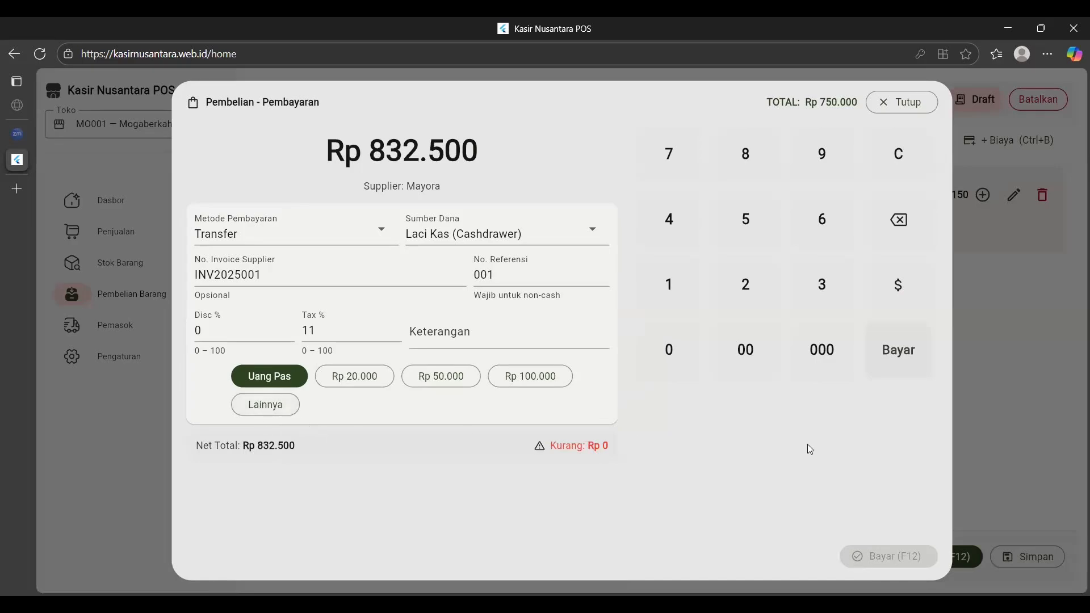
Enter Rp 1.000.000 as the paid amount and submit the Mayora purchase.
click(276, 407)
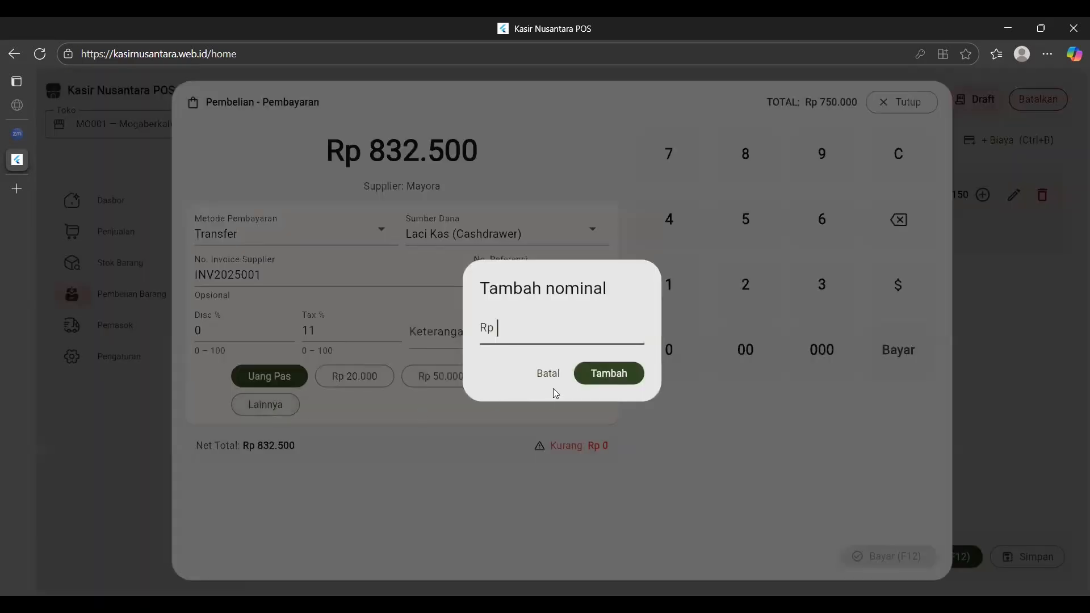
text(1000000)
click(597, 371)
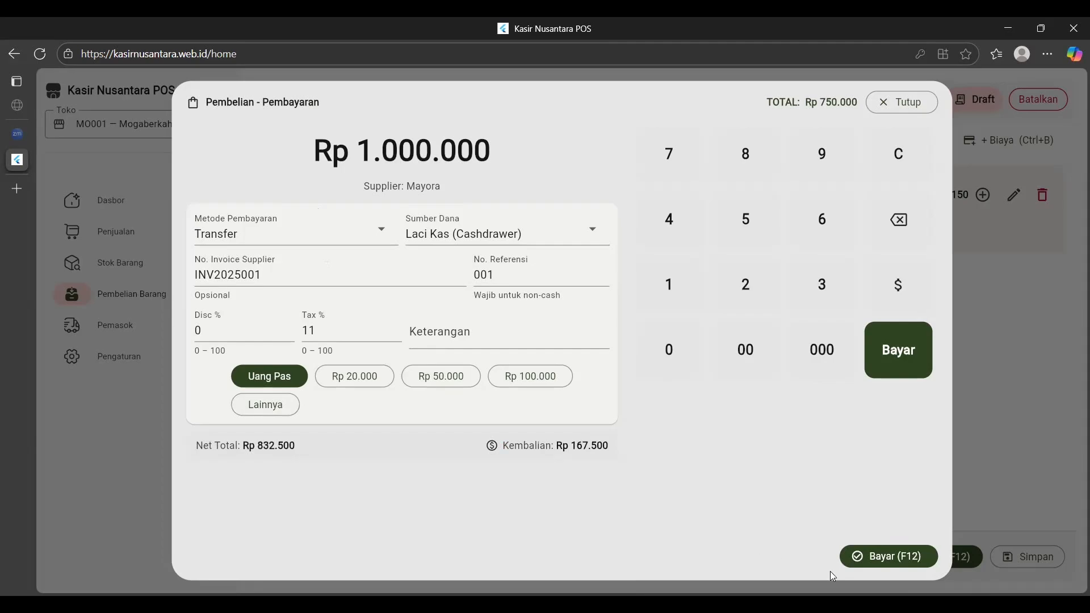
click(889, 554)
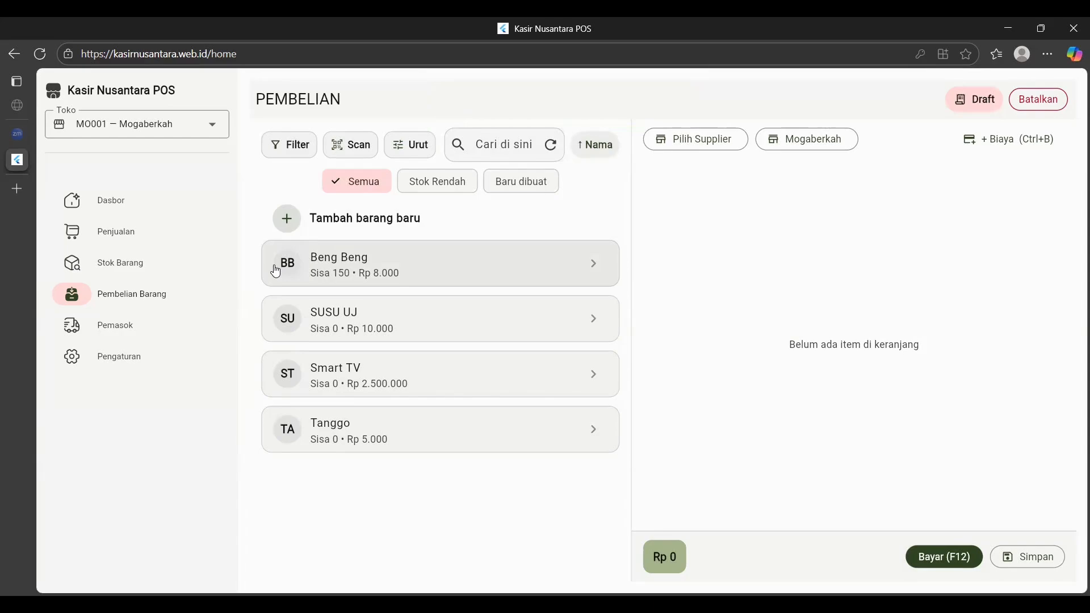
Add 100 SUSU UJ at Rp 6.000 to the purchase cart with Unilever as supplier.
click(403, 317)
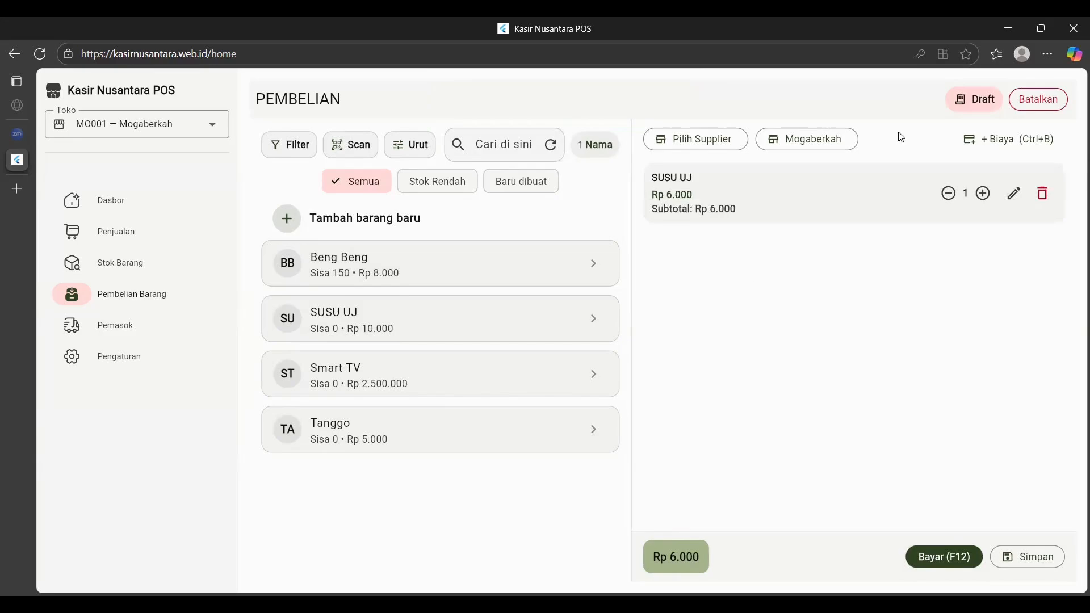
click(983, 193)
drag(986, 200, 986, 201)
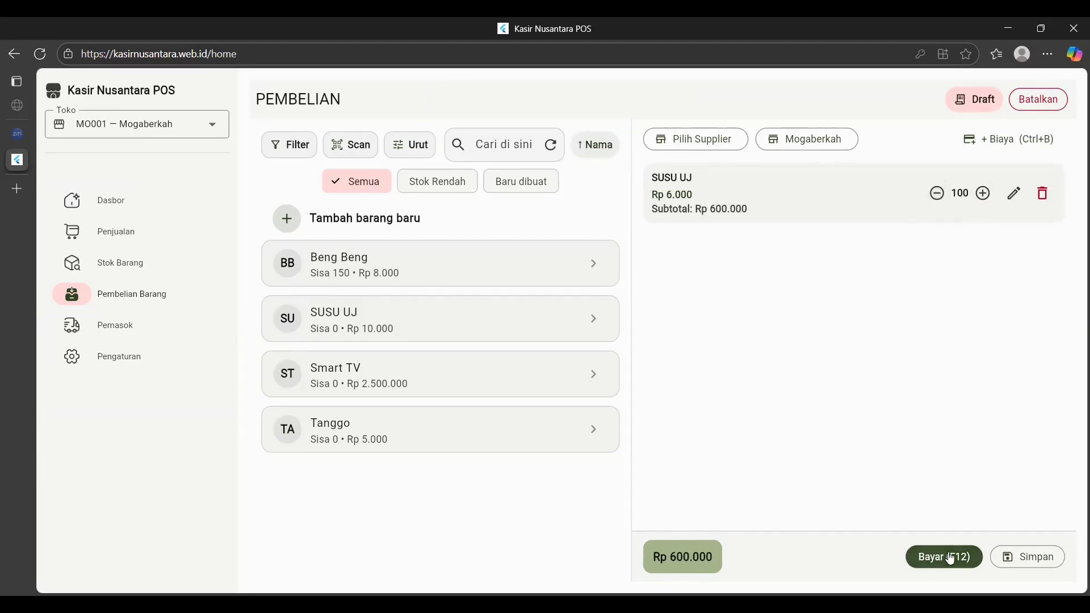
click(709, 140)
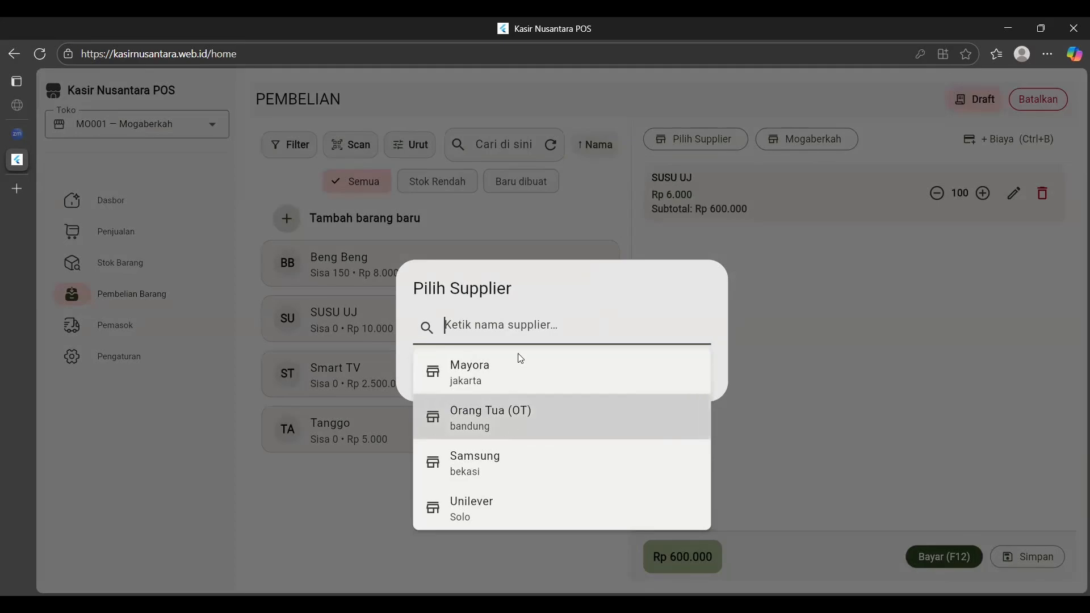
click(493, 506)
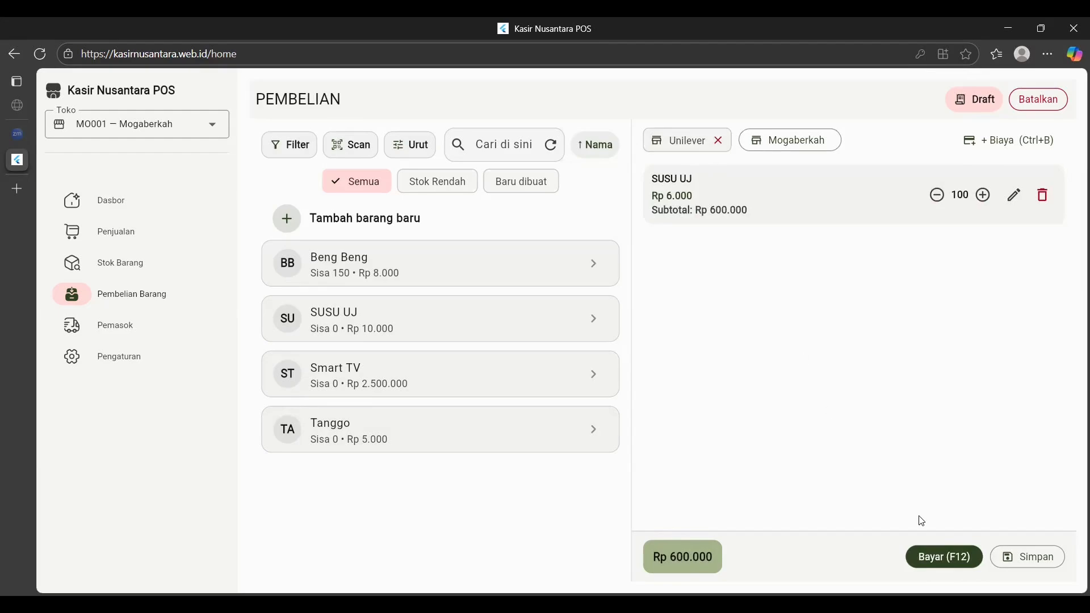
Set the purchase payment to Cash with invoice number INV2025002 and 11% tax.
click(946, 557)
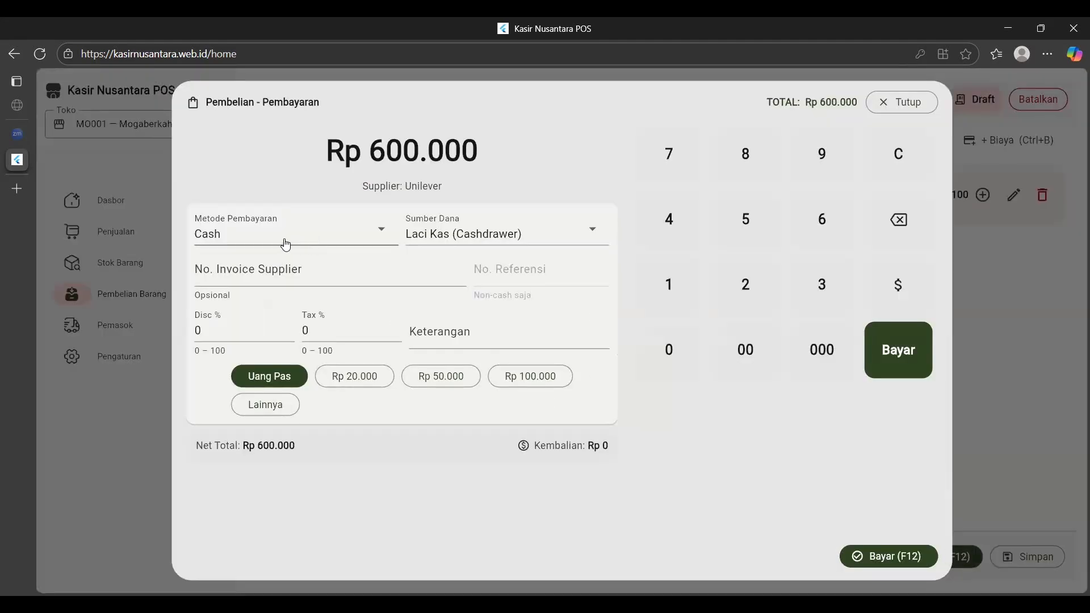
click(285, 244)
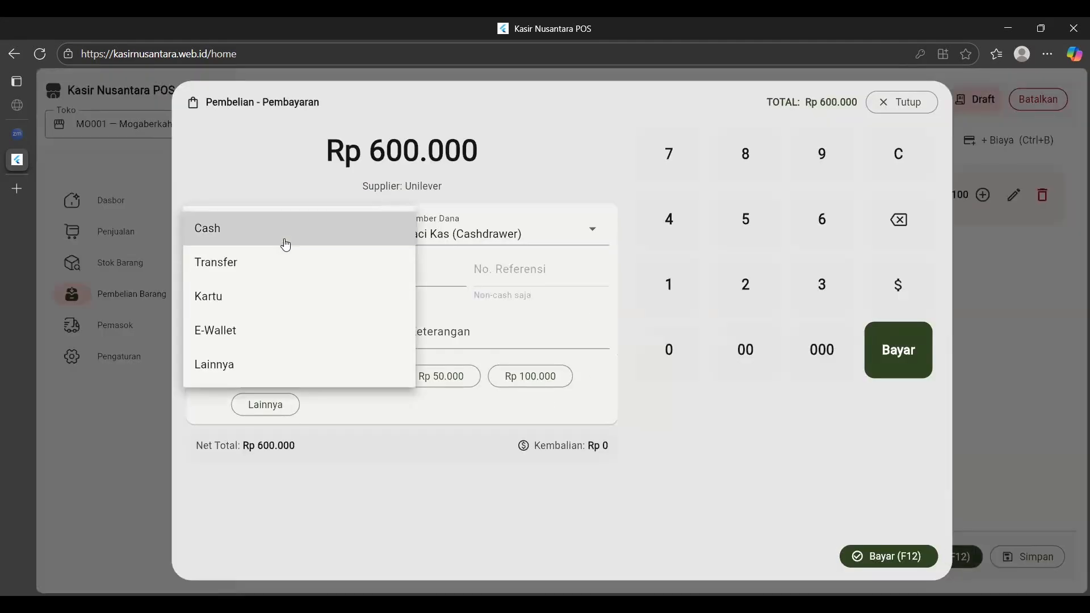
click(250, 237)
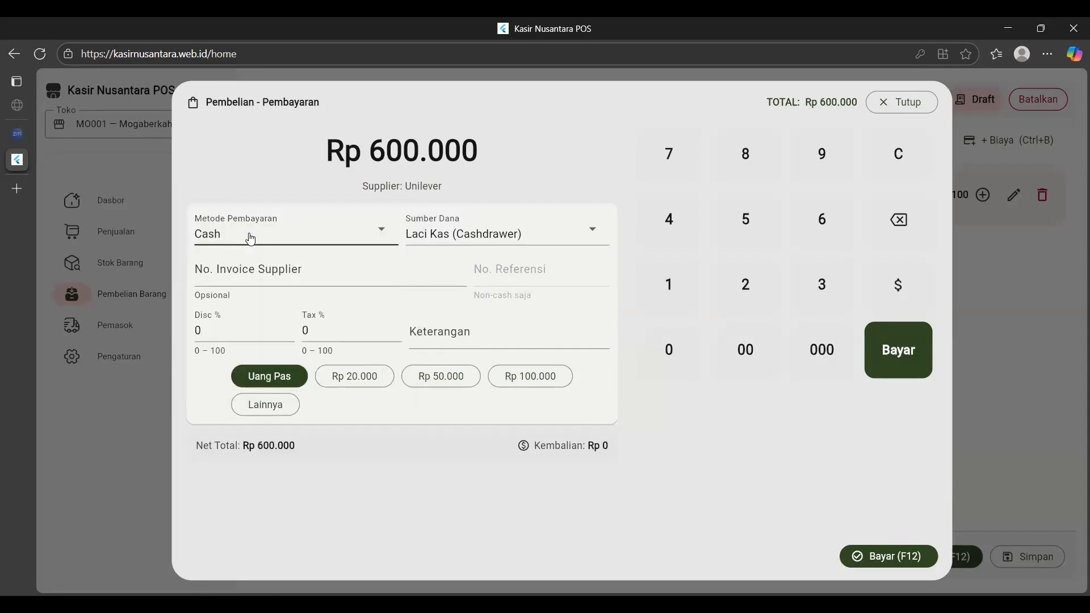
click(341, 274)
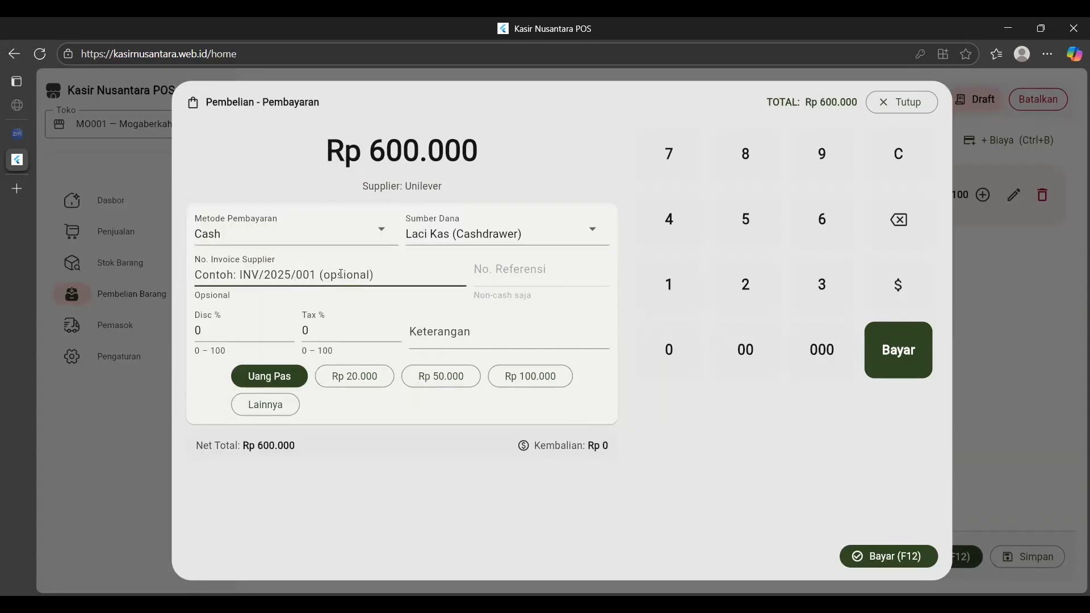
text(INV)
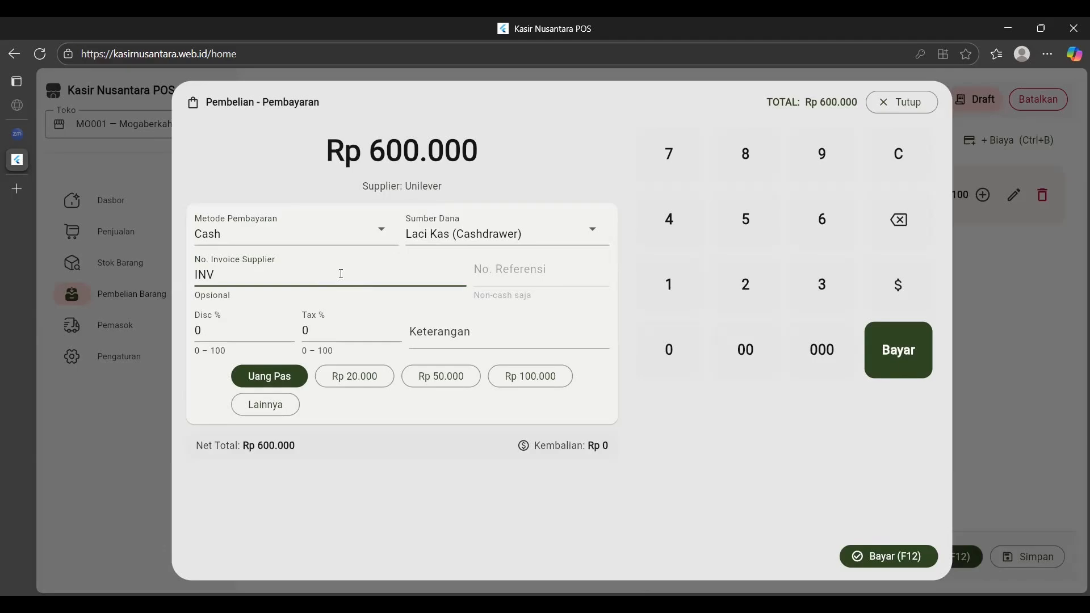
text(2025002)
click(397, 307)
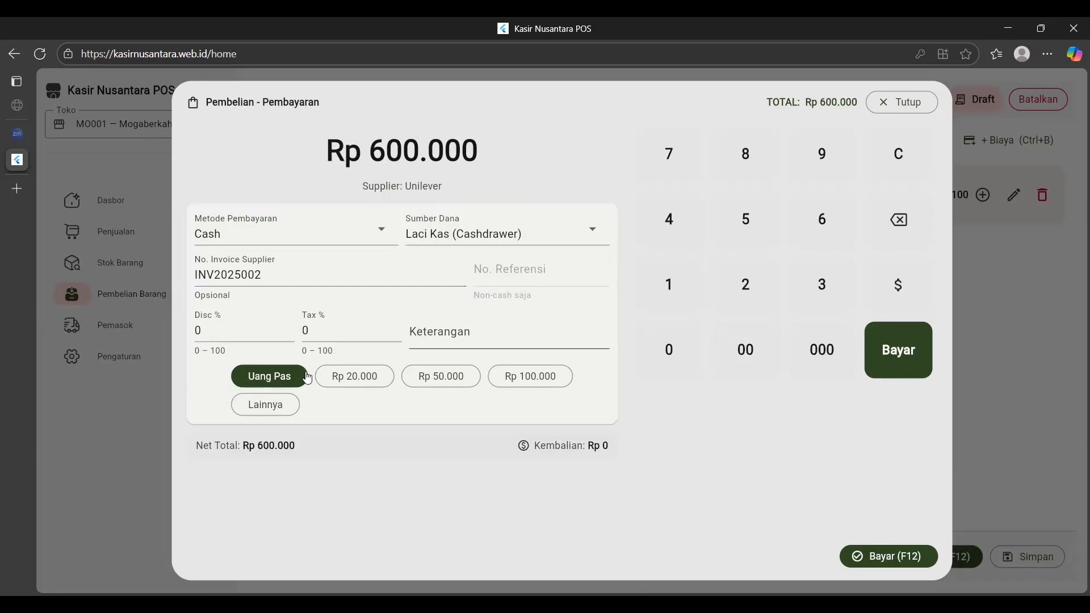
click(365, 340)
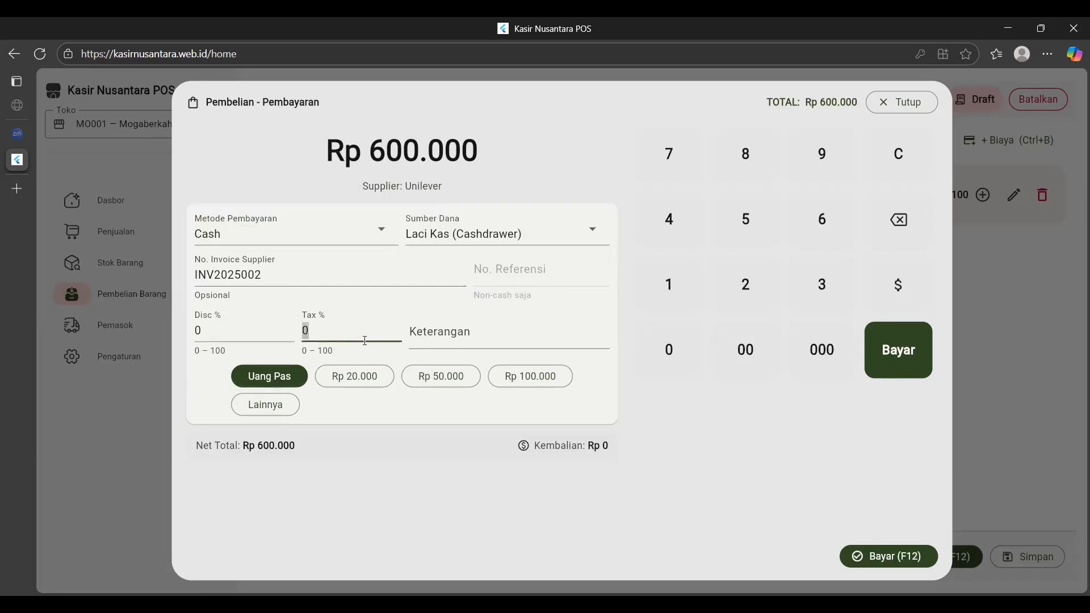
key(BackSpace)
text(11)
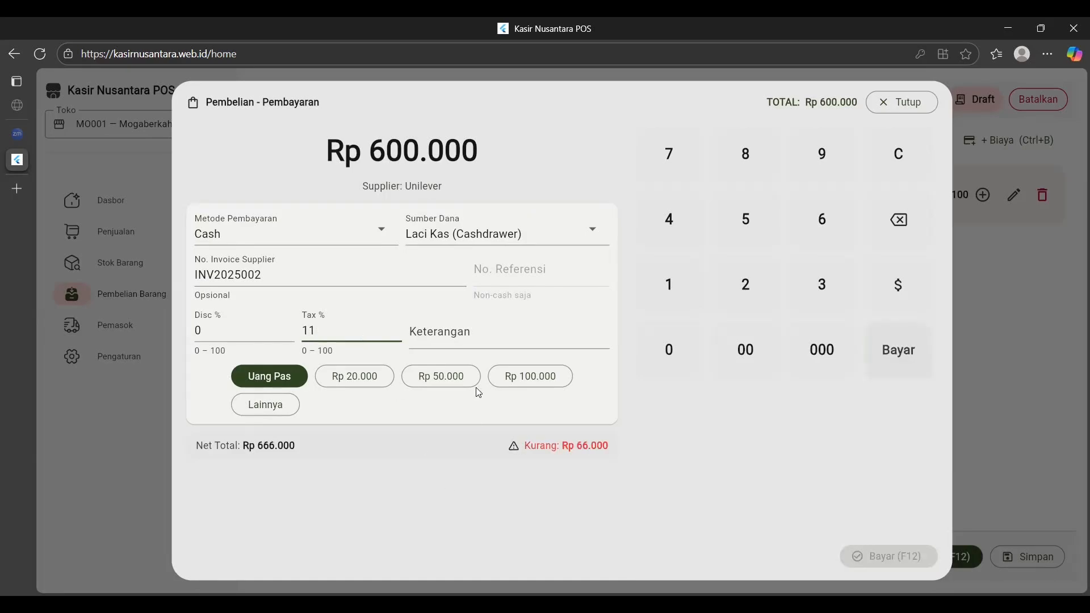
Tender Rp 700.000 cash and complete the Unilever purchase.
click(274, 397)
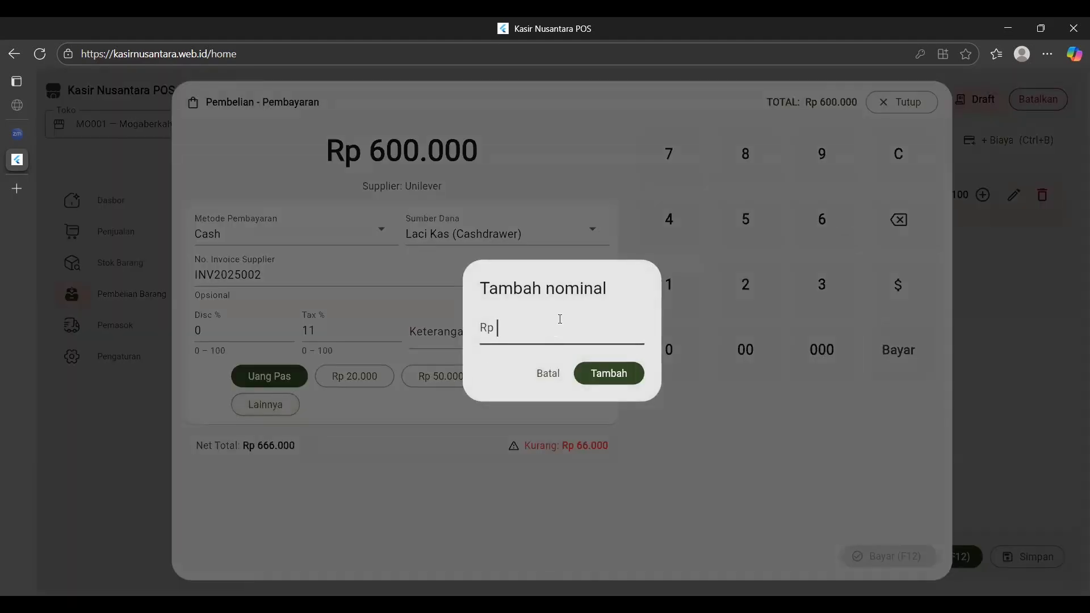
text(71)
key(BackSpace)
text(00000)
click(629, 368)
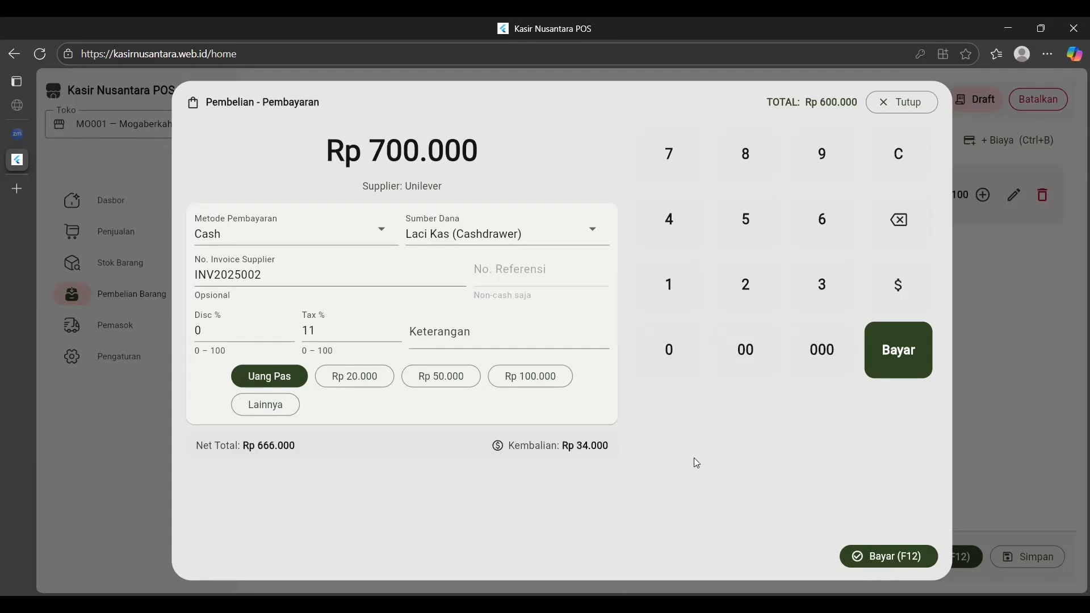
click(887, 571)
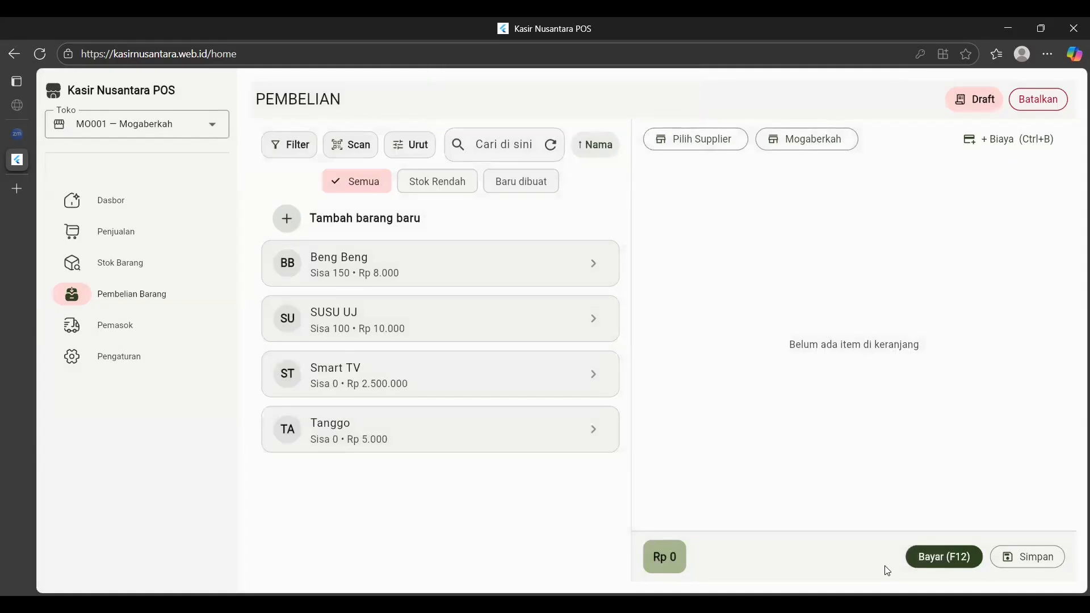
Add Smart TV to the purchase cart and raise its quantity to 10.
click(447, 382)
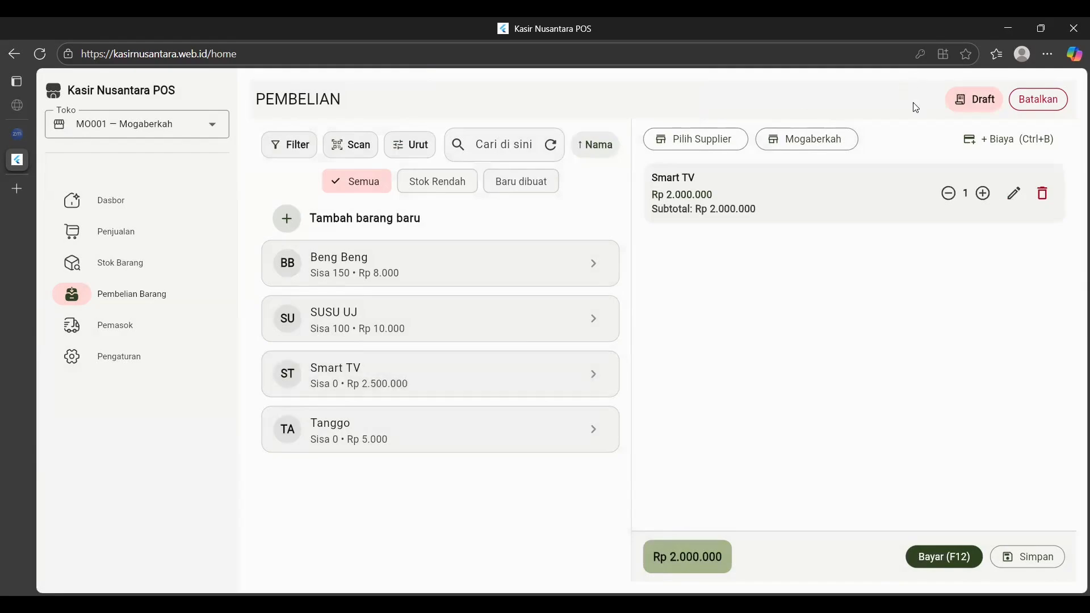
click(983, 193)
click(985, 195)
click(986, 193)
click(987, 194)
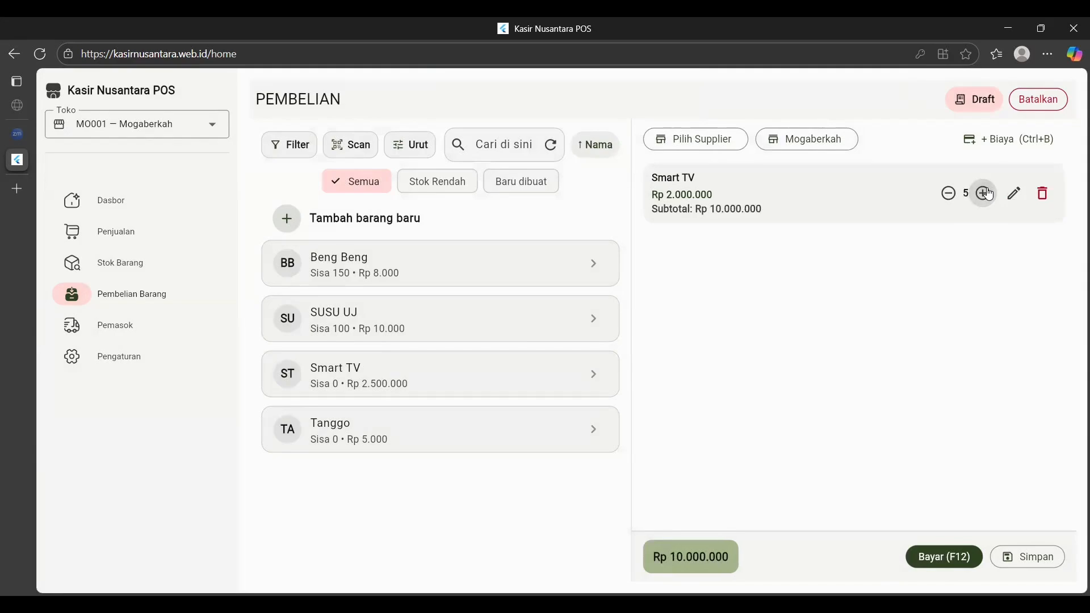
click(987, 193)
click(987, 194)
click(986, 193)
click(987, 193)
click(987, 194)
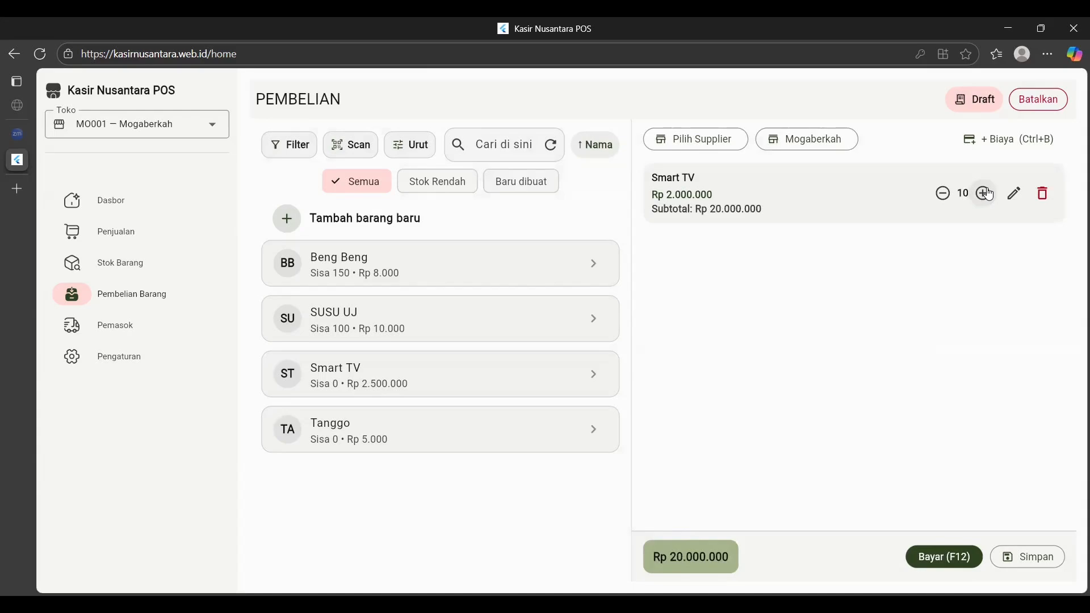
Assign Samsung as the Smart TV purchase supplier and bring up the payment dialog.
click(958, 560)
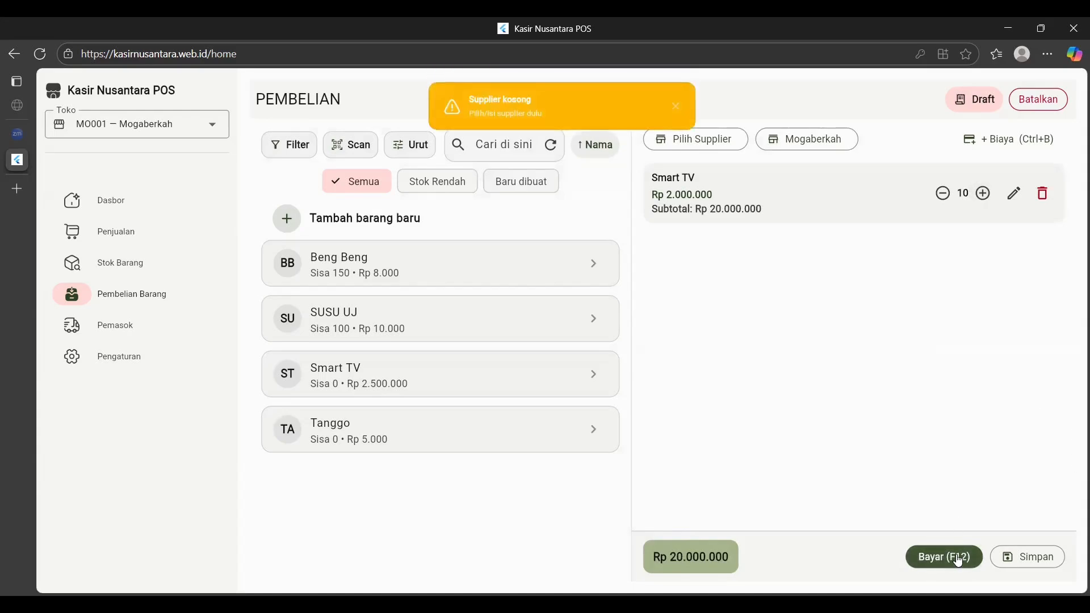
click(714, 144)
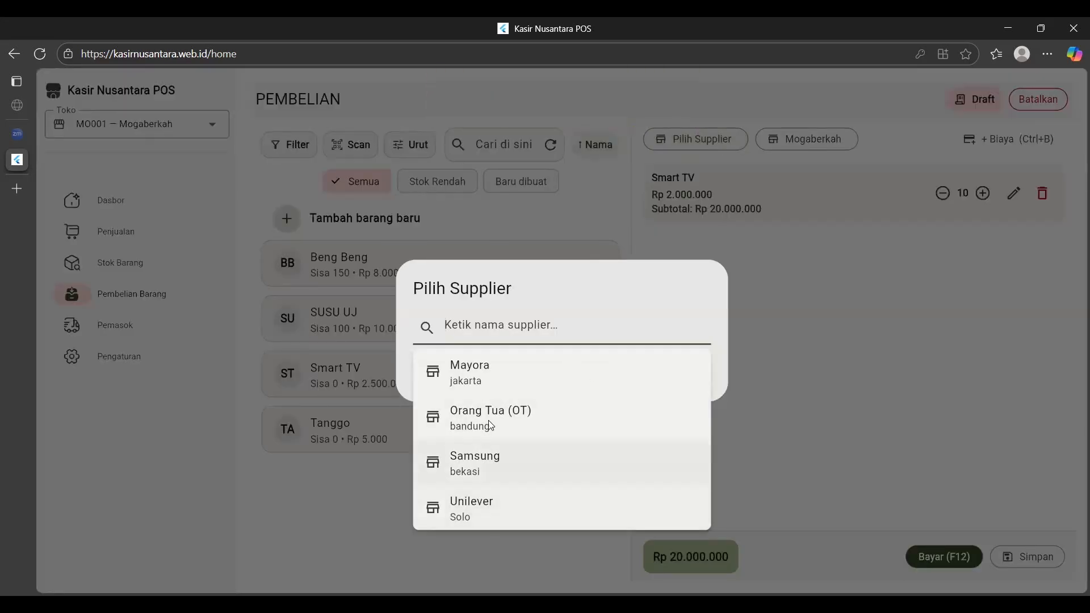
click(492, 470)
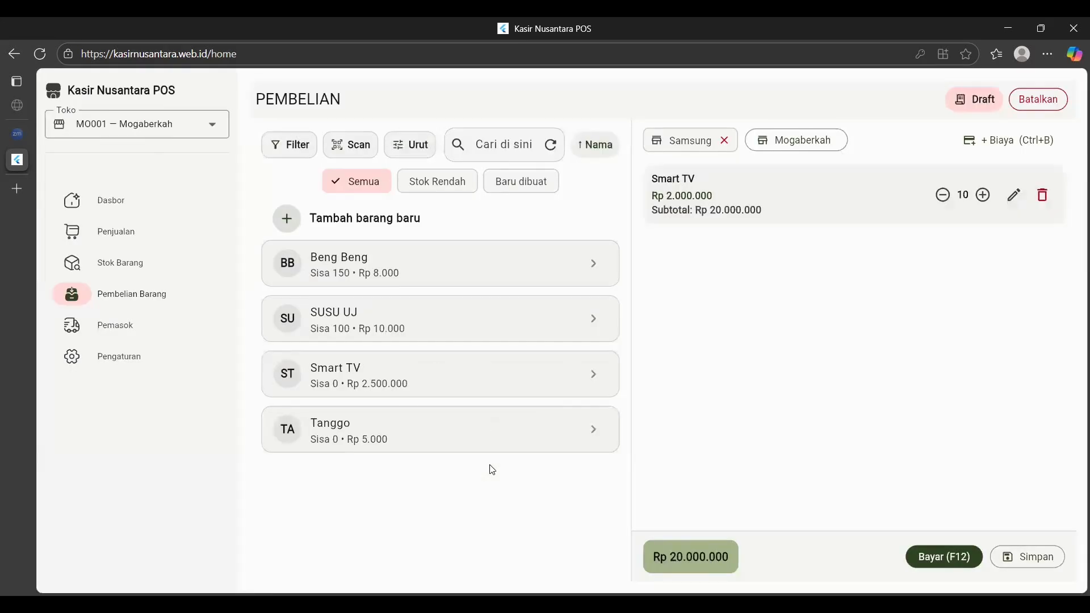
click(969, 560)
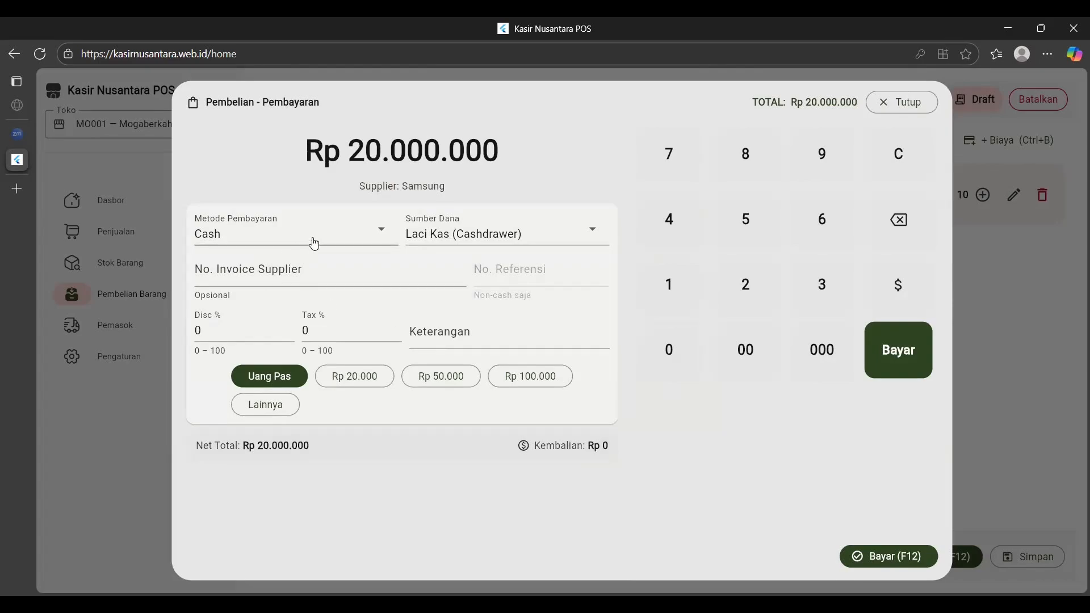
Enter supplier invoice number INV2025003 and set the tax to 11%.
click(304, 271)
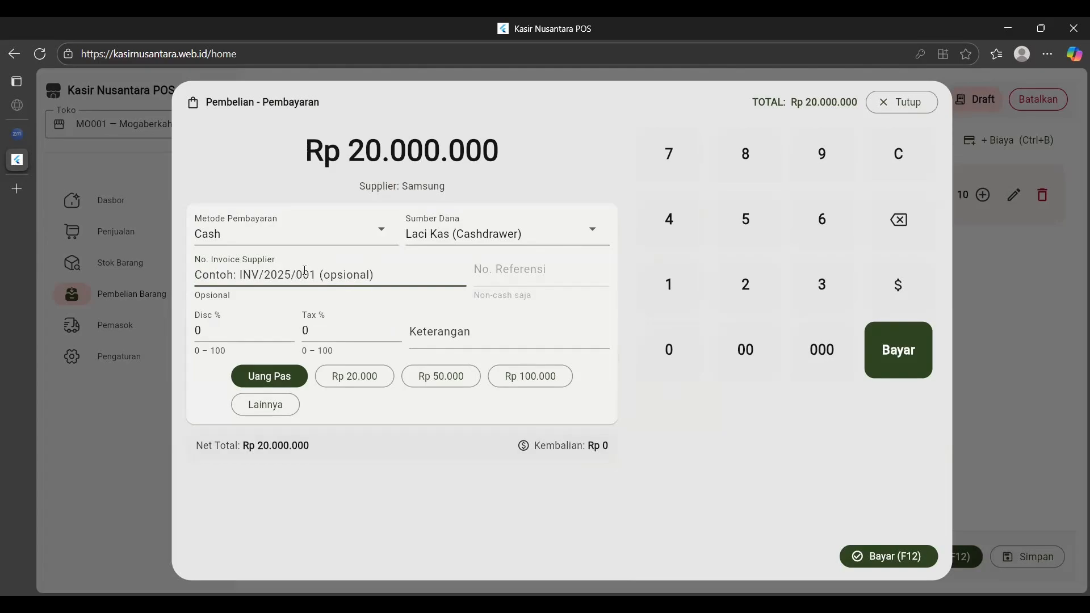
text(IN)
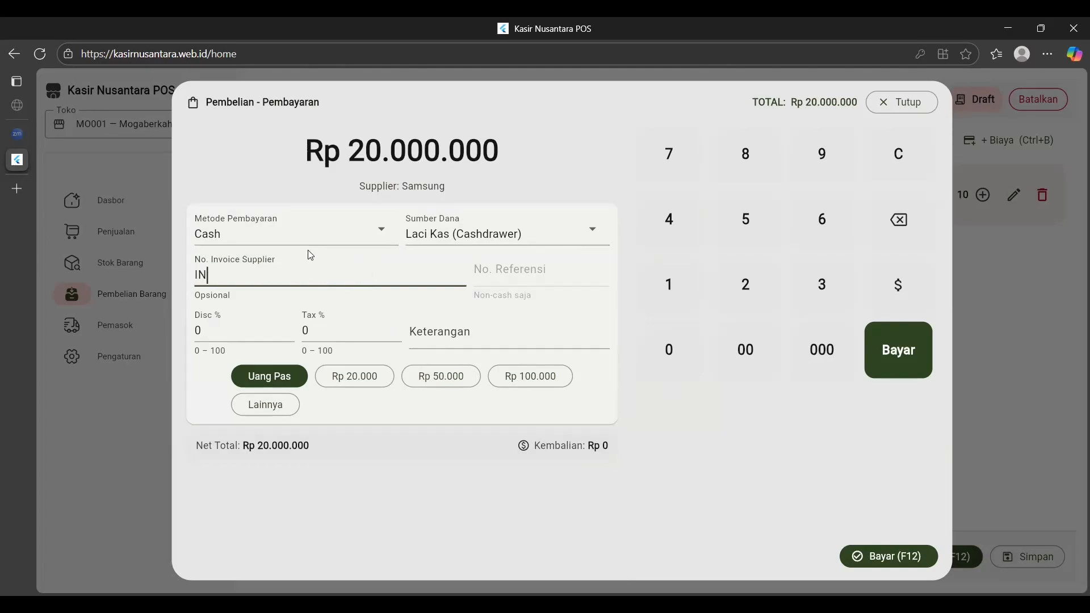
text(V2025003)
click(334, 328)
text(11)
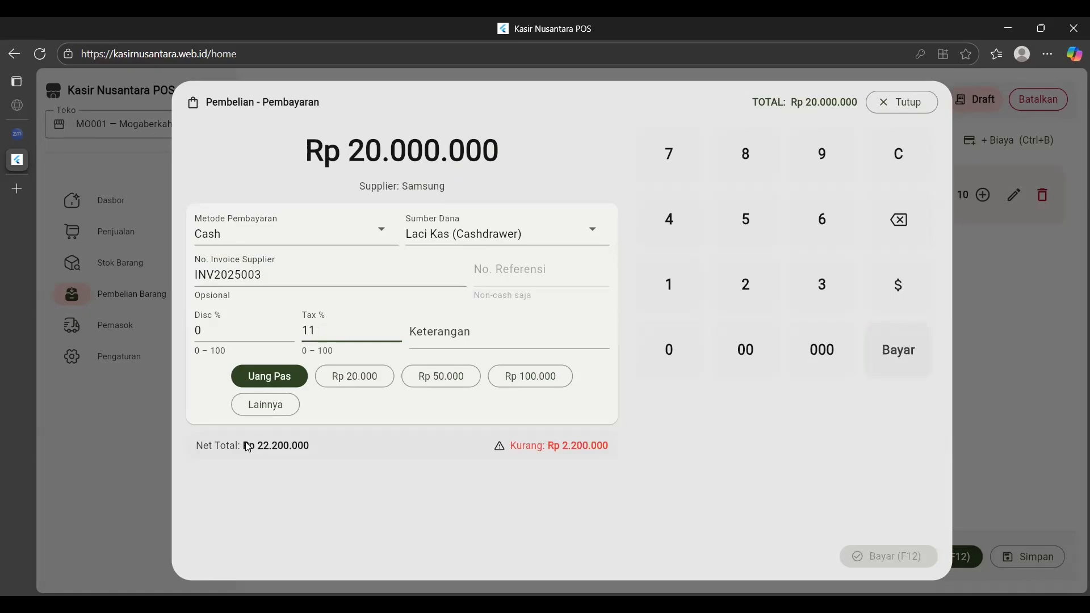
Tender Rp 22.300.000 as the amount paid and complete the Samsung purchase.
click(268, 405)
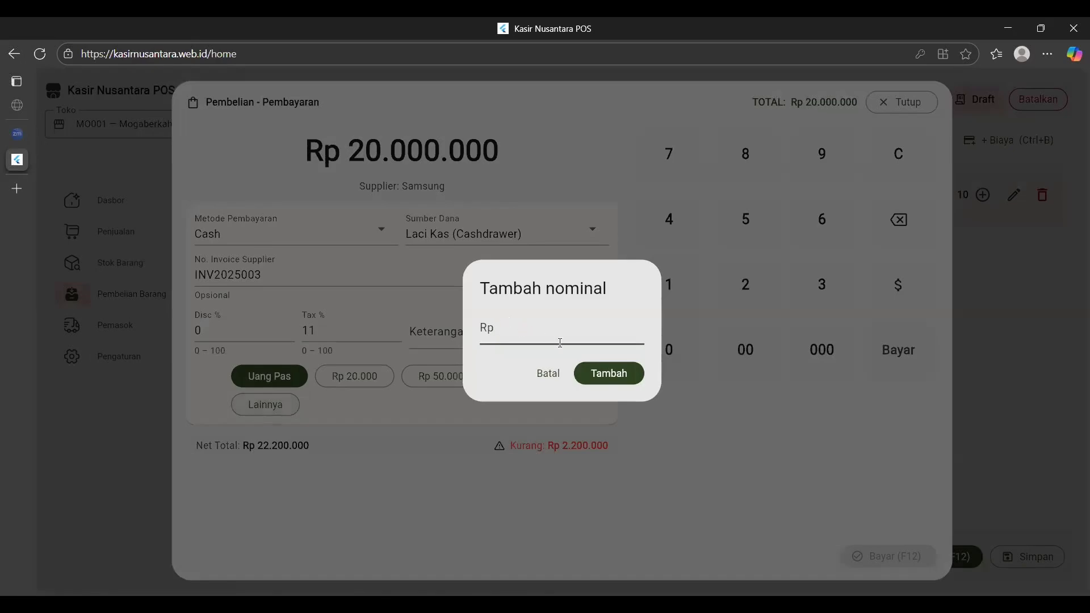
click(556, 374)
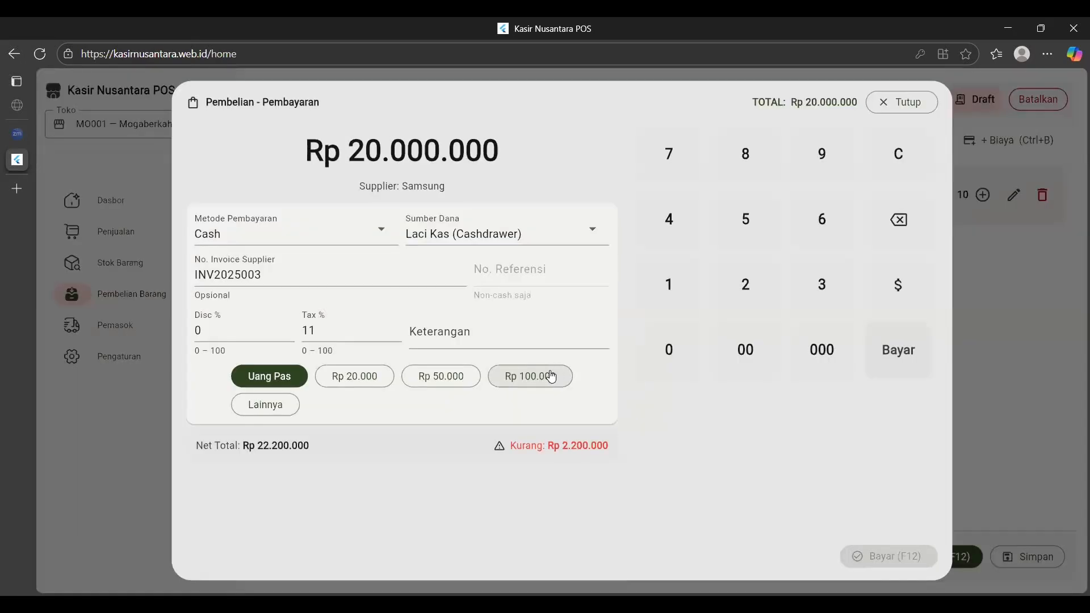
click(262, 407)
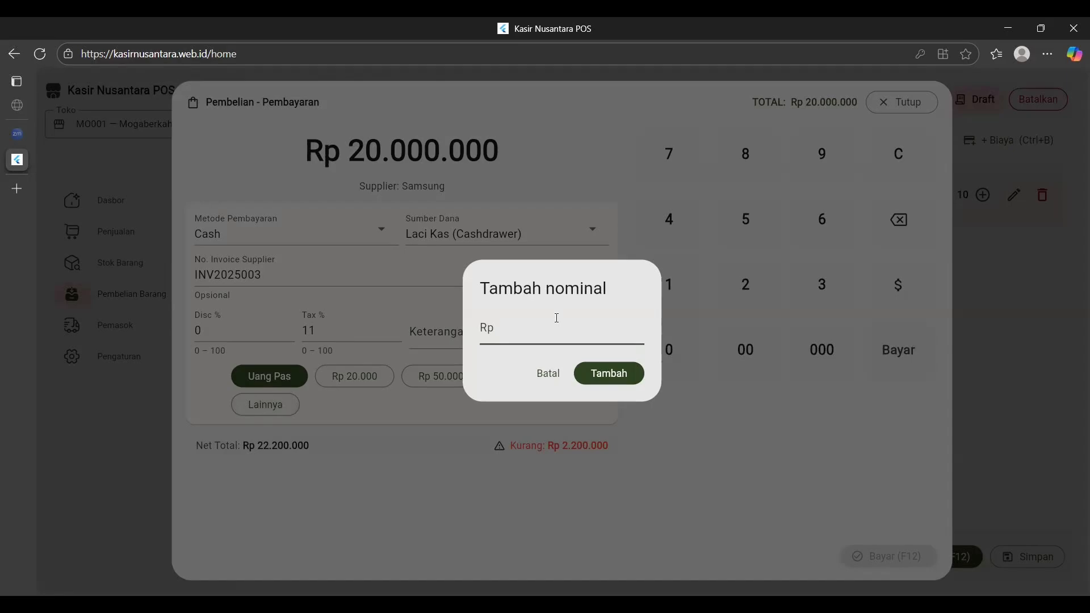
text(22300000)
click(579, 372)
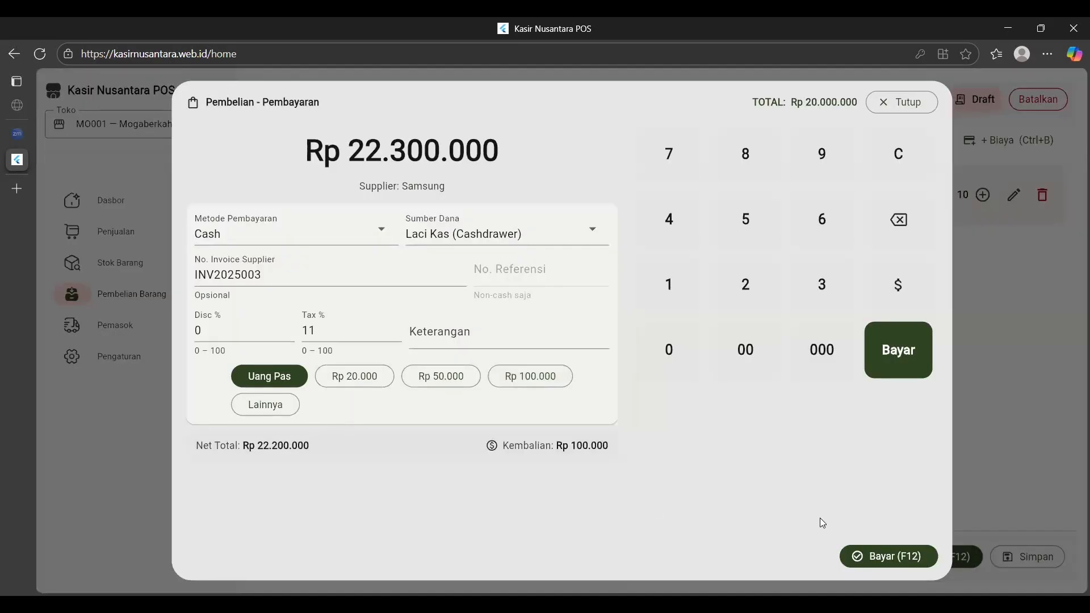
click(877, 554)
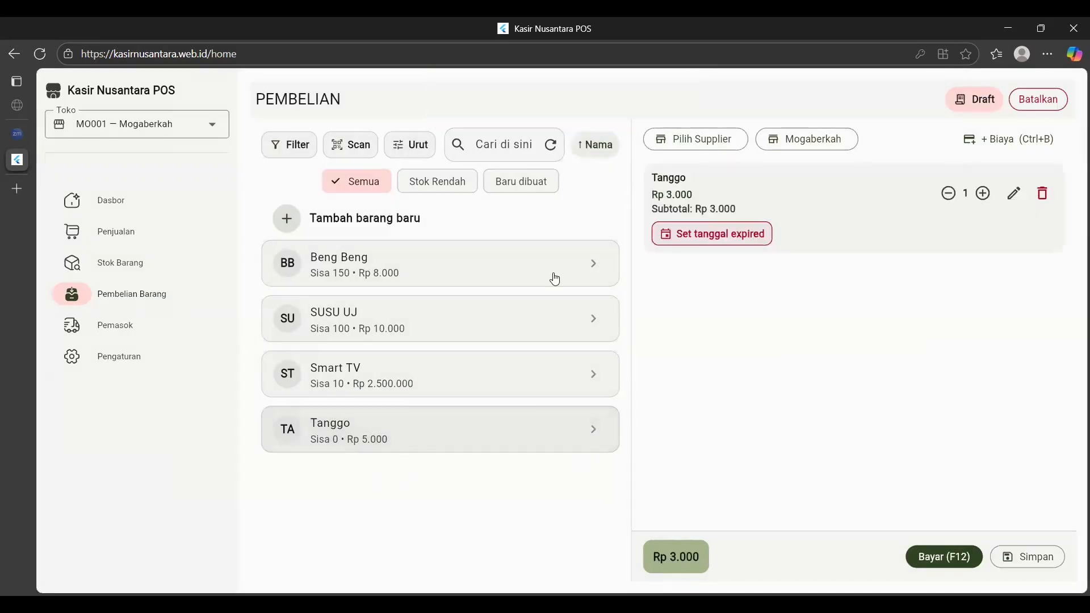
Give Tanggo in the purchase cart an expiry date of 30-11-2025.
click(693, 242)
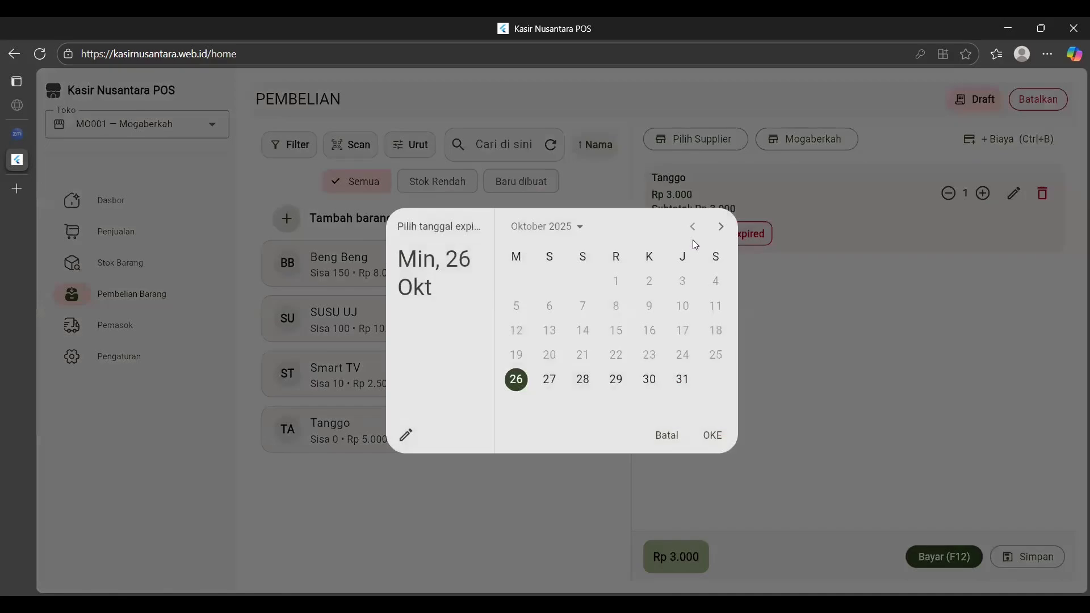
click(721, 227)
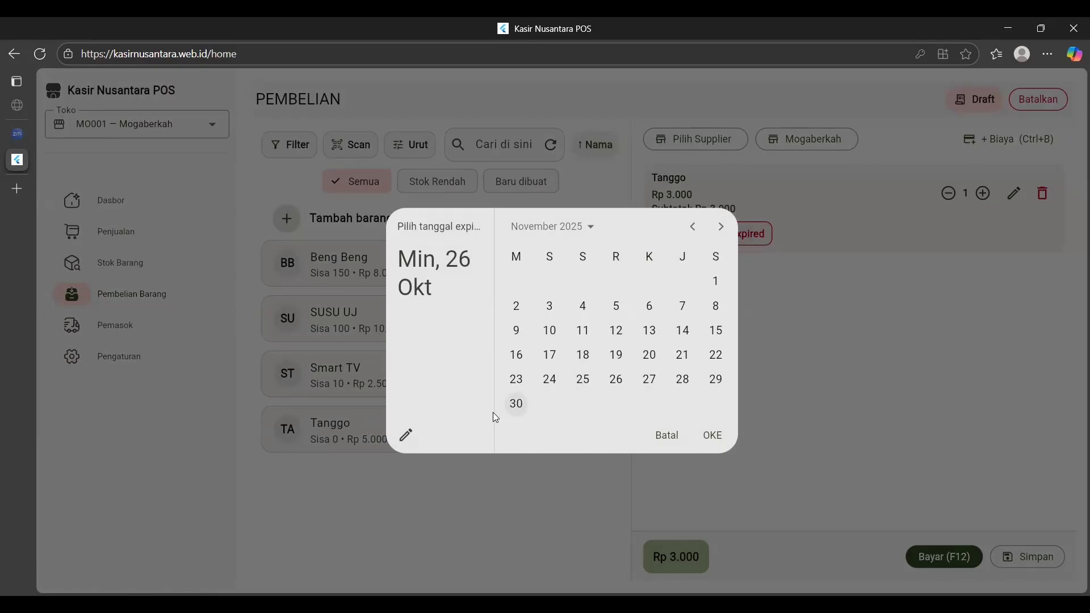
click(515, 405)
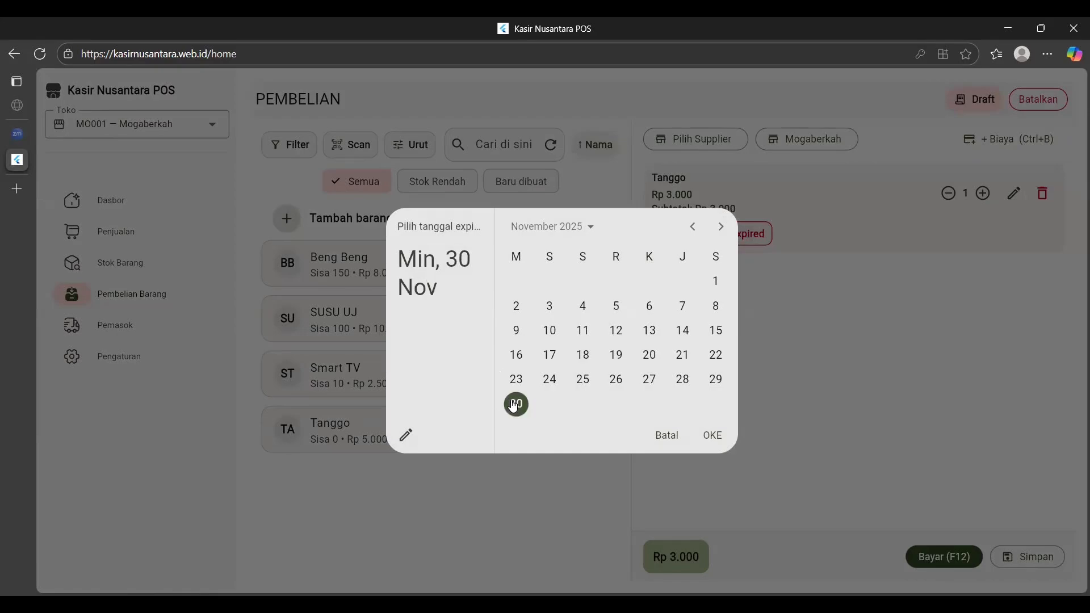
click(710, 434)
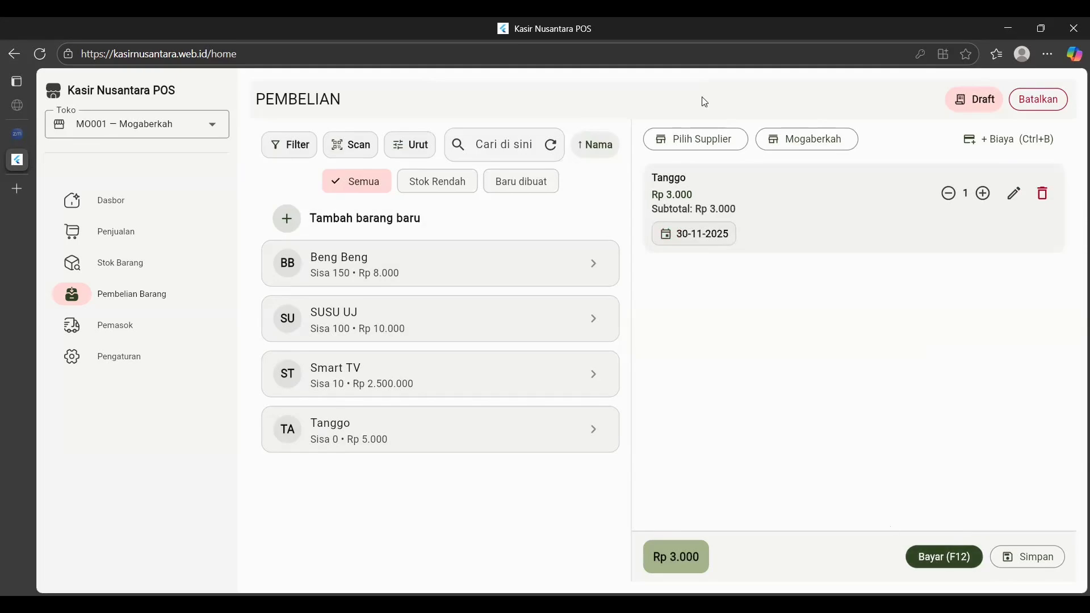
Choose Orang Tua (OT) as supplier for the Rp 3.000 Tanggo purchase.
click(684, 138)
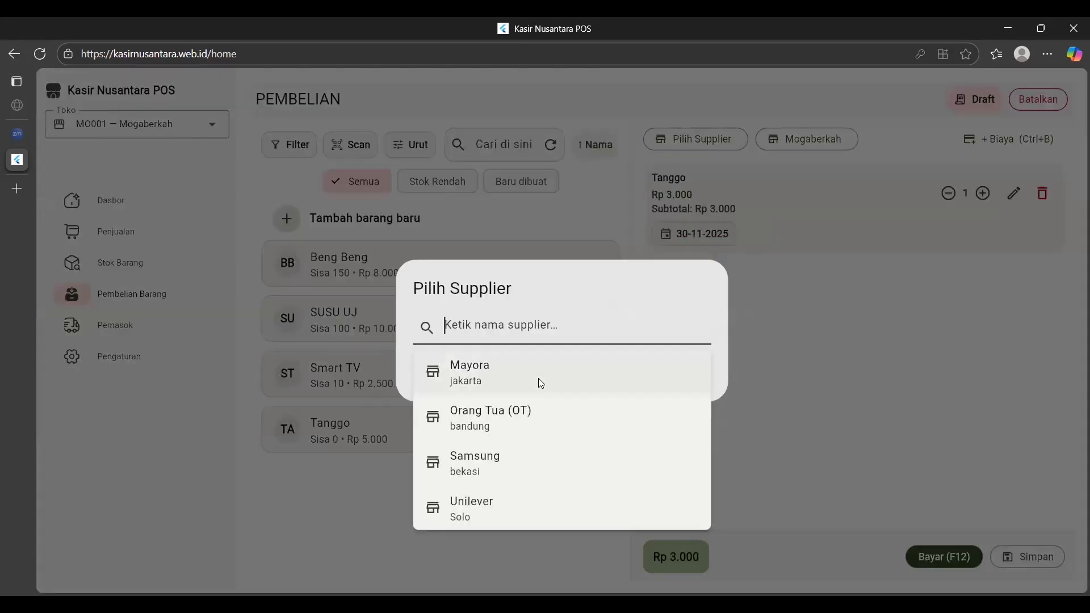
click(525, 421)
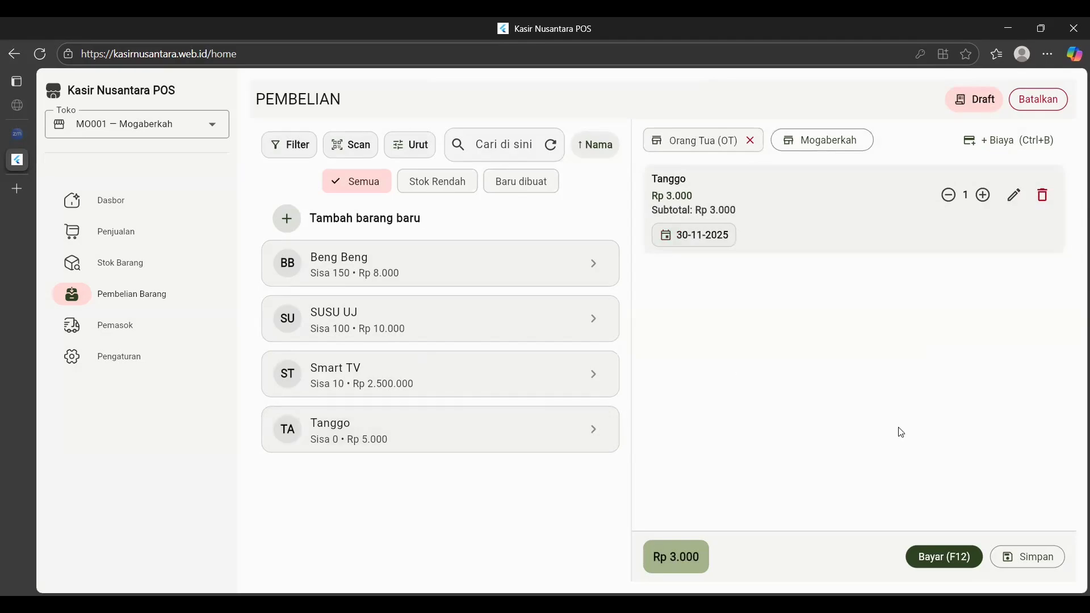
Bring up the Tanggo payment with invoice number INV2025004 and 11% tax.
click(940, 559)
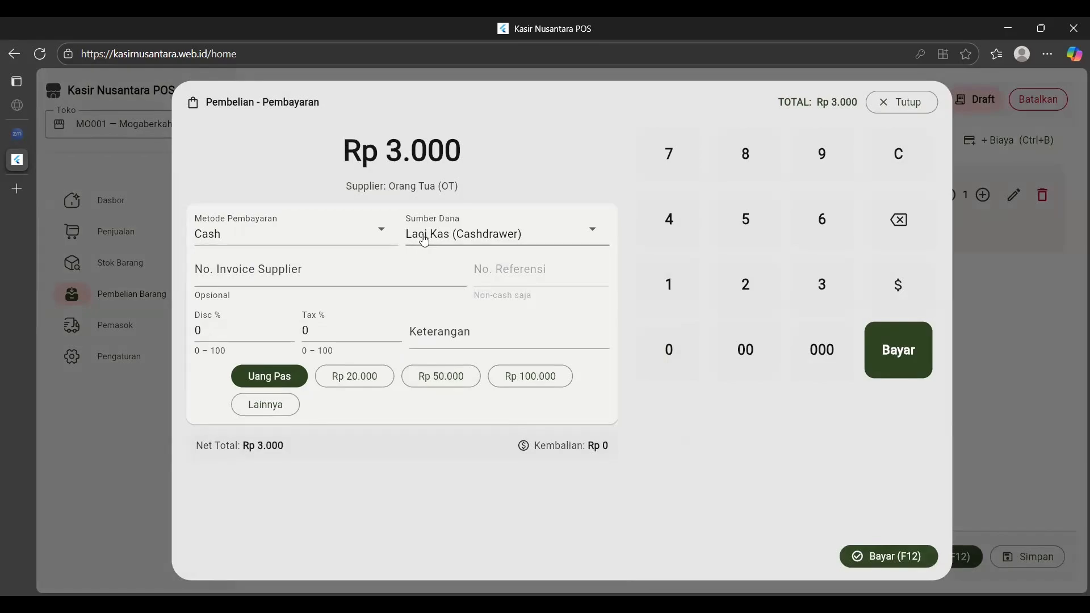
click(295, 275)
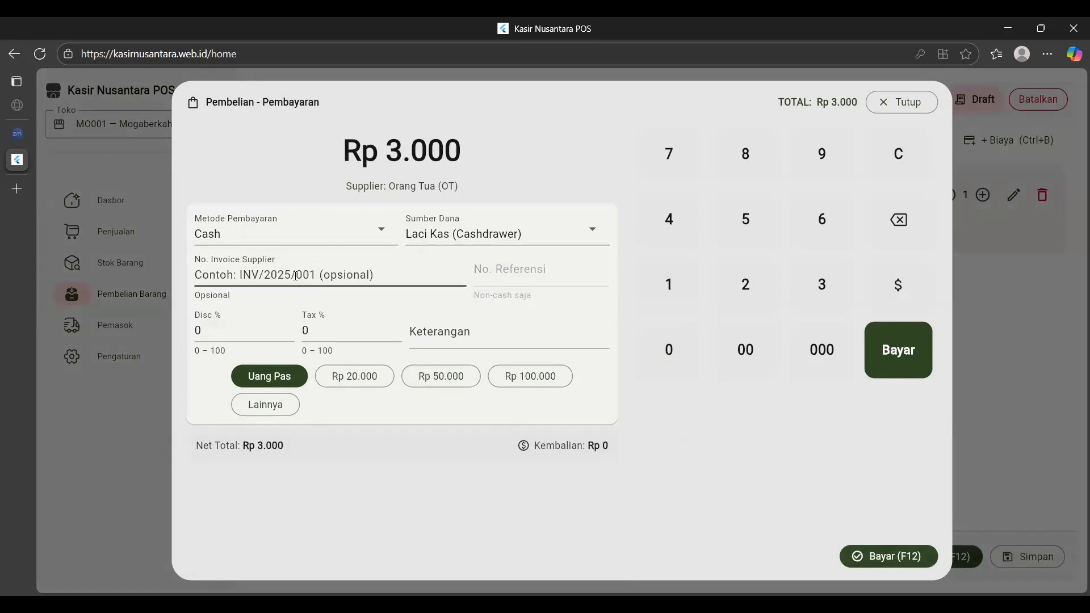
text(INV)
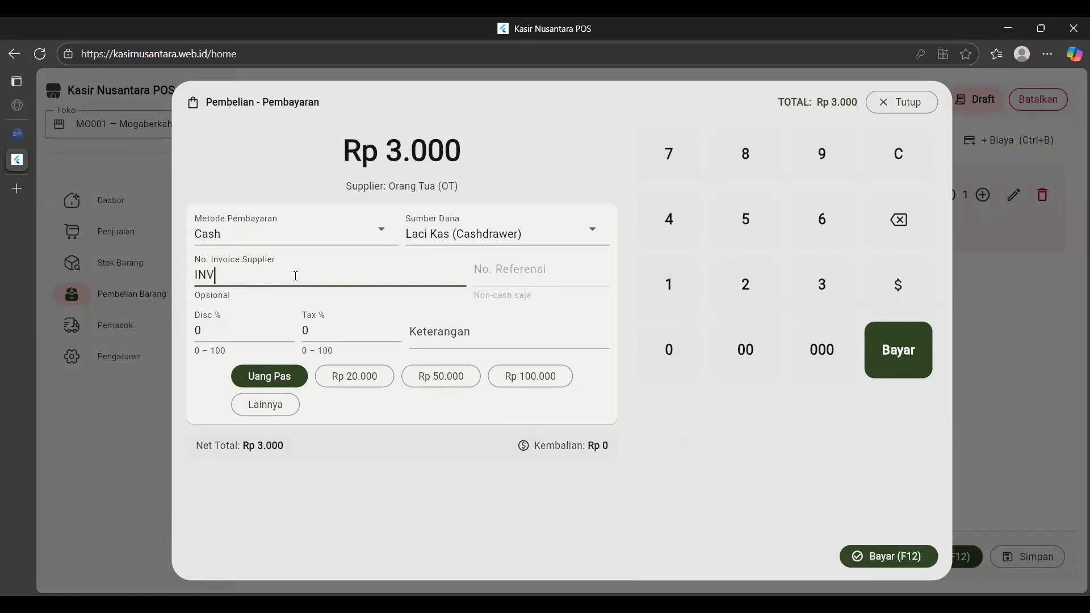
text(2025004)
click(334, 327)
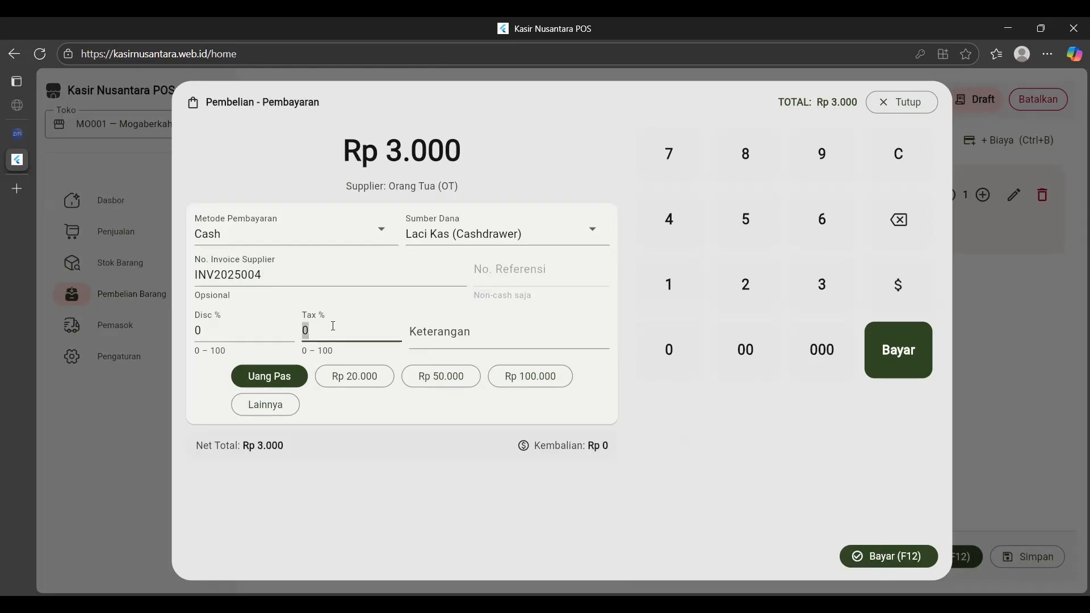
text(11)
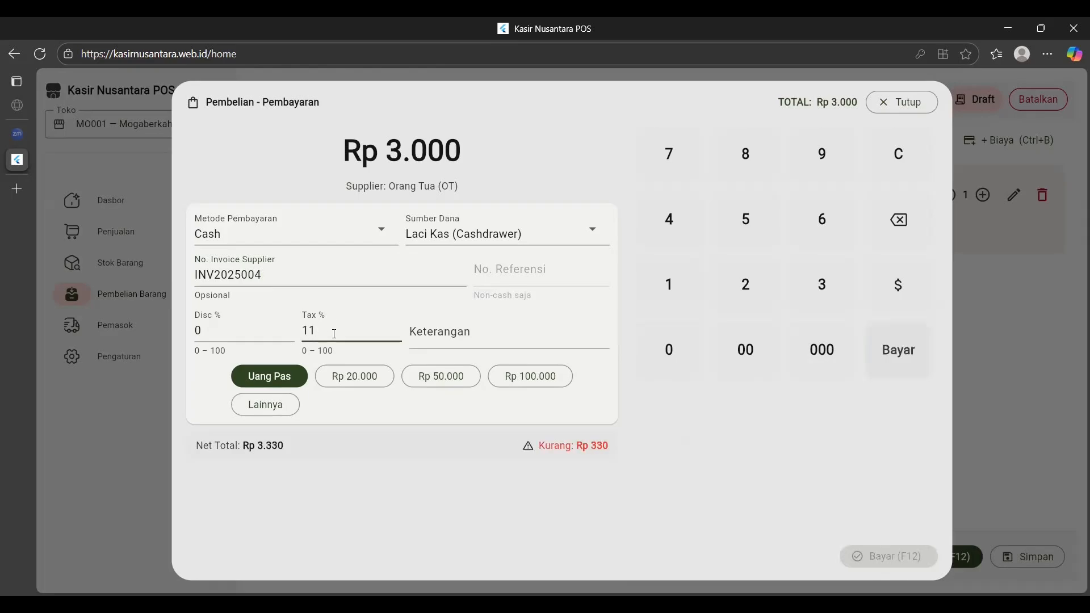
Tender Rp 4.000 as the amount paid and complete the Tanggo purchase.
click(278, 391)
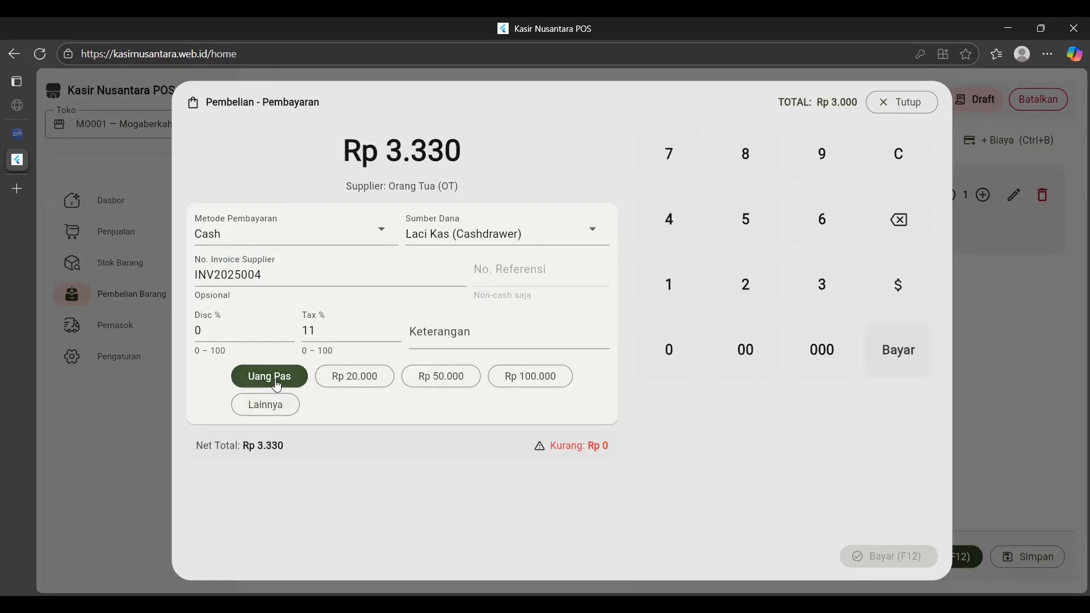
click(265, 404)
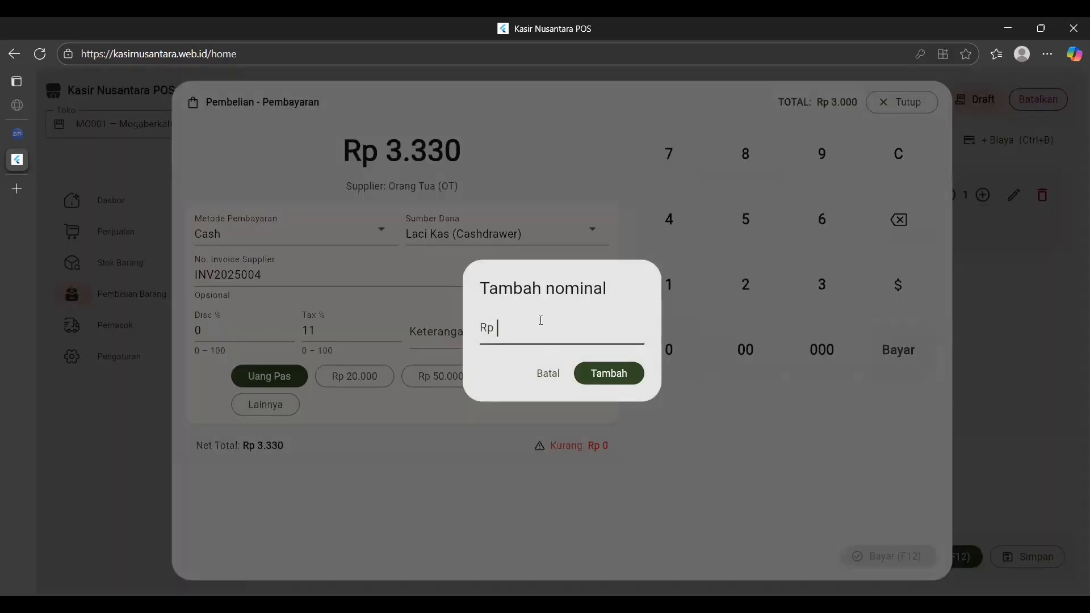
text(4000)
click(621, 374)
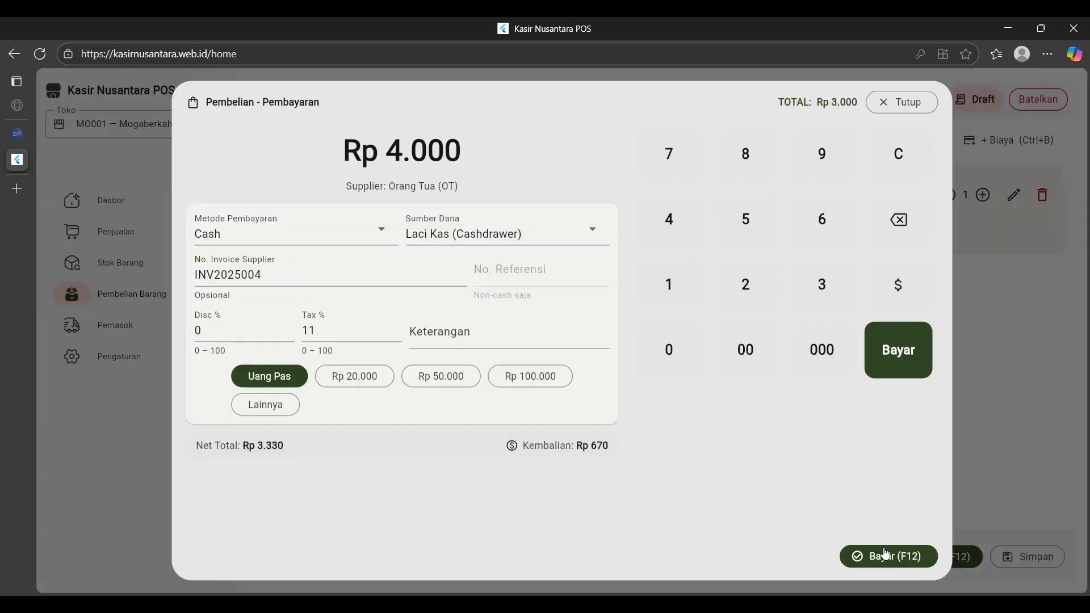
click(885, 556)
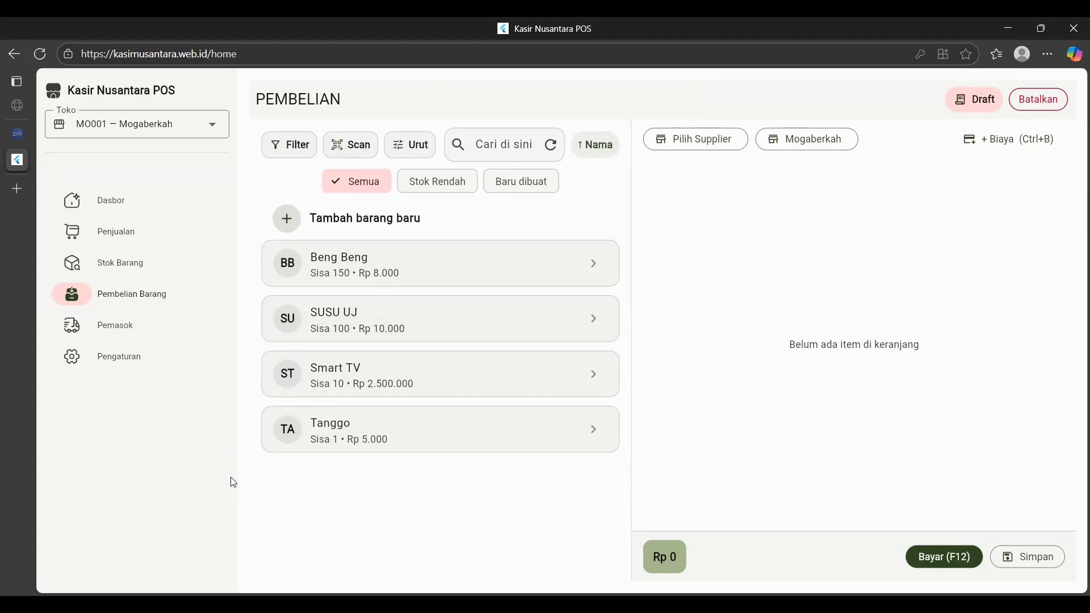
Refresh Stok Barang, inspect SUSU UJ, Smart TV and Tanggo details, then go to Penjualan.
click(142, 271)
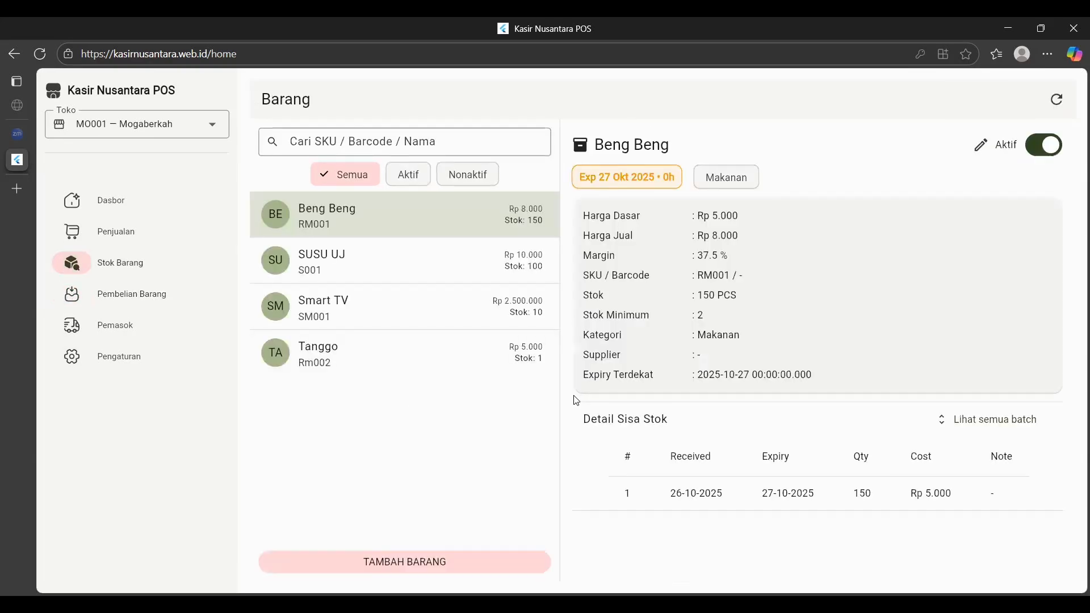
click(1057, 101)
click(409, 259)
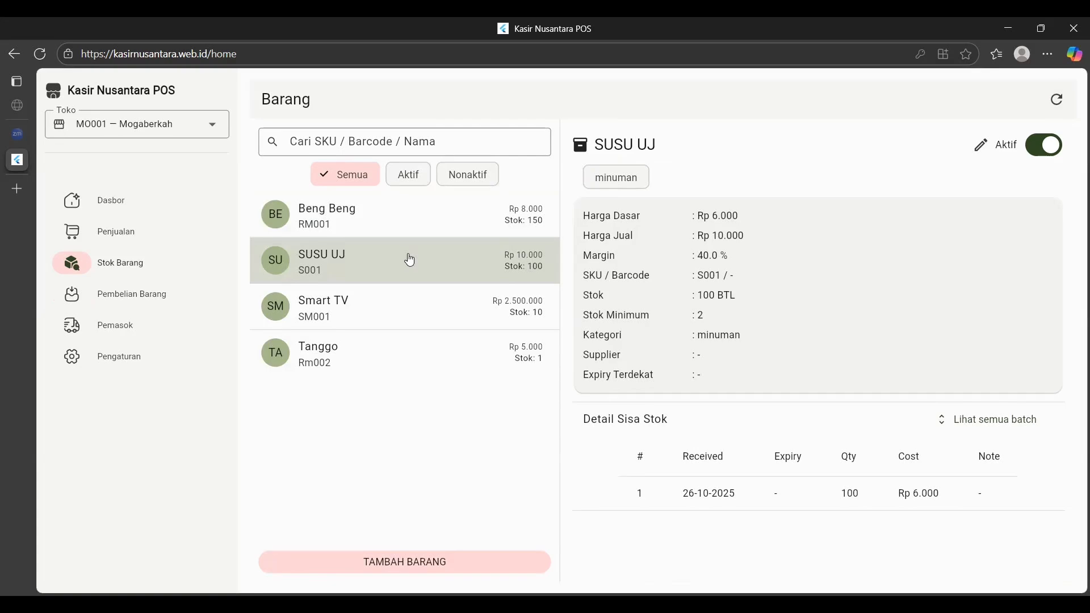
click(398, 303)
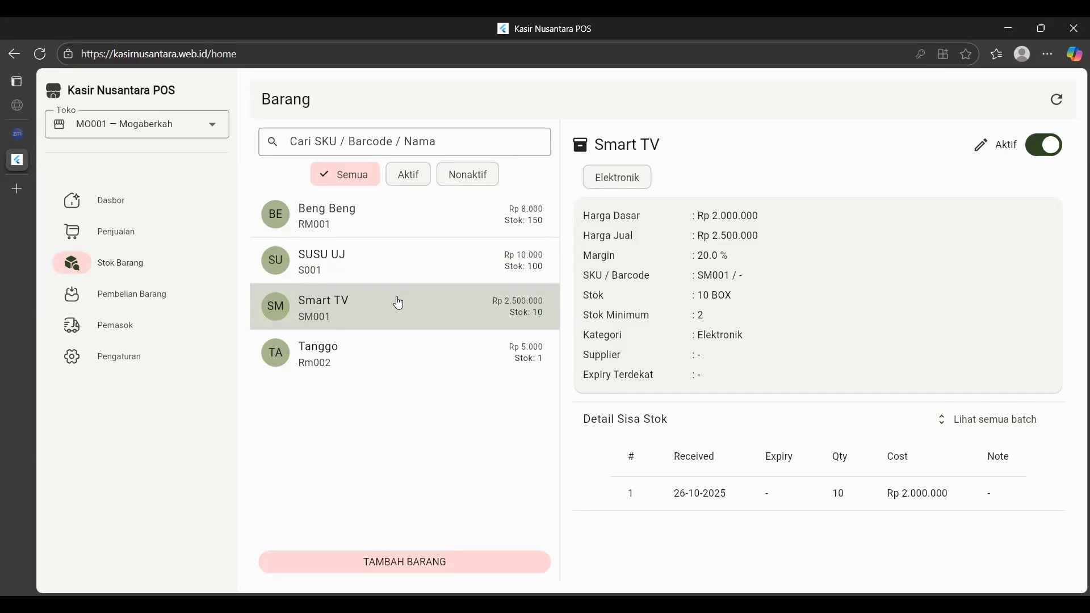
click(392, 355)
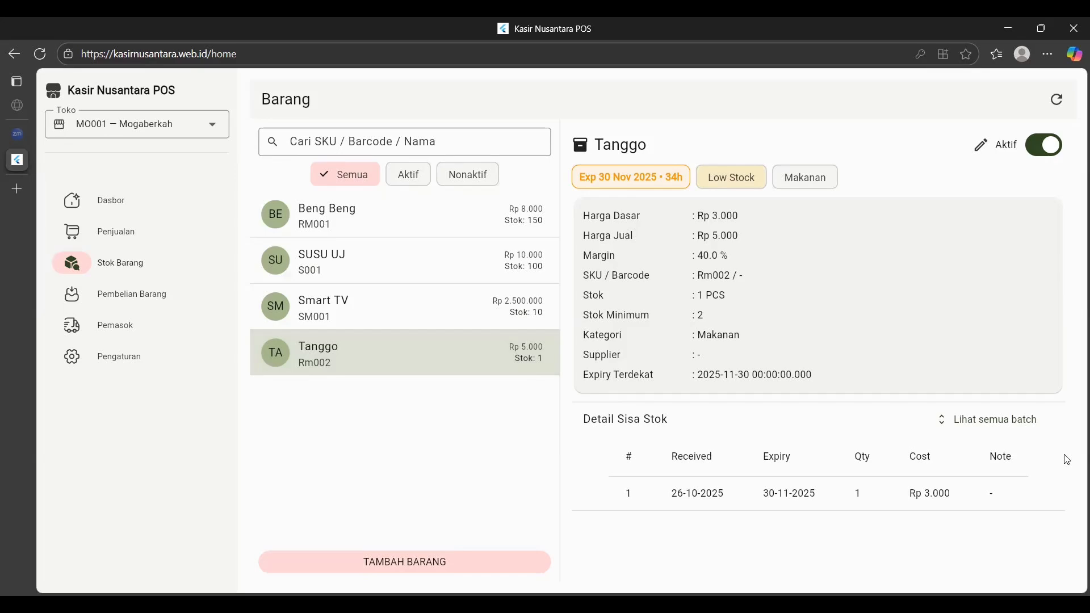
click(185, 235)
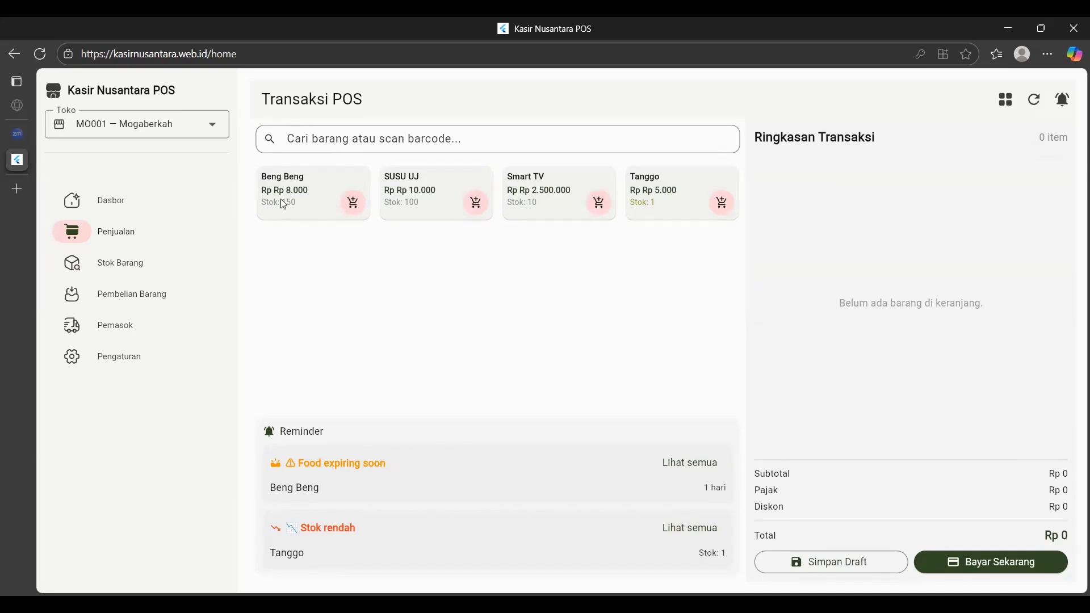
Put 10 Beng Beng (Rp 80.000) in the sales cart and start payment.
click(352, 204)
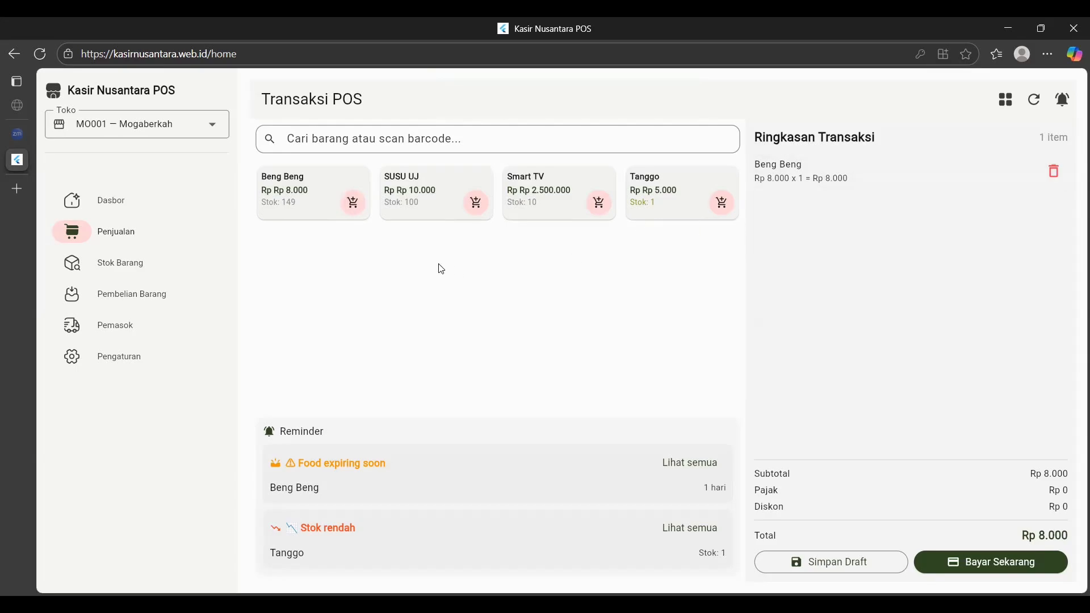
click(355, 213)
click(354, 205)
click(354, 204)
click(353, 205)
click(353, 205)
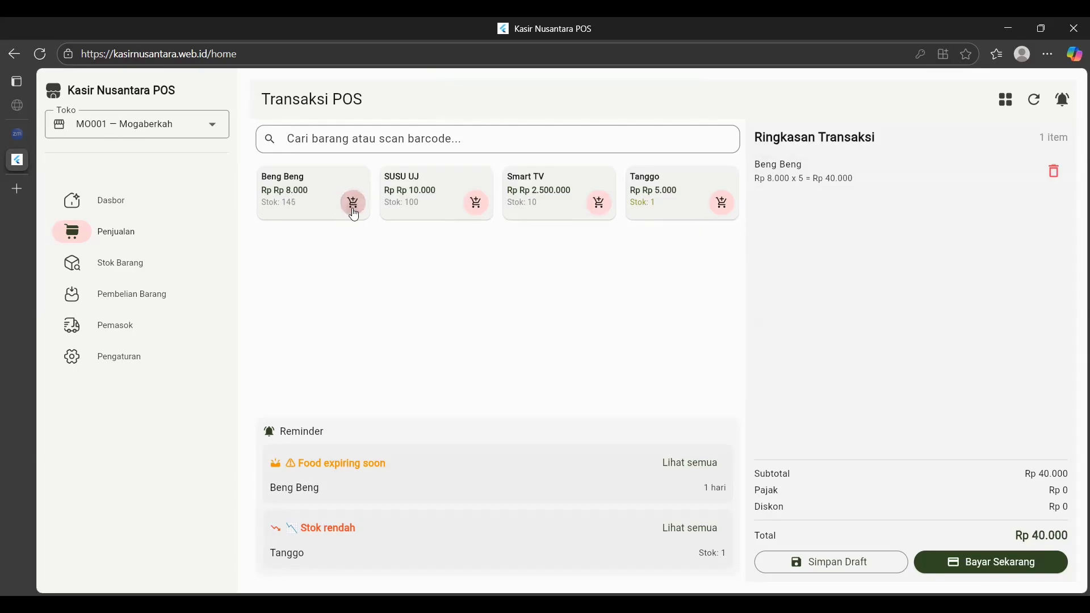
click(353, 204)
click(354, 205)
click(354, 204)
click(353, 210)
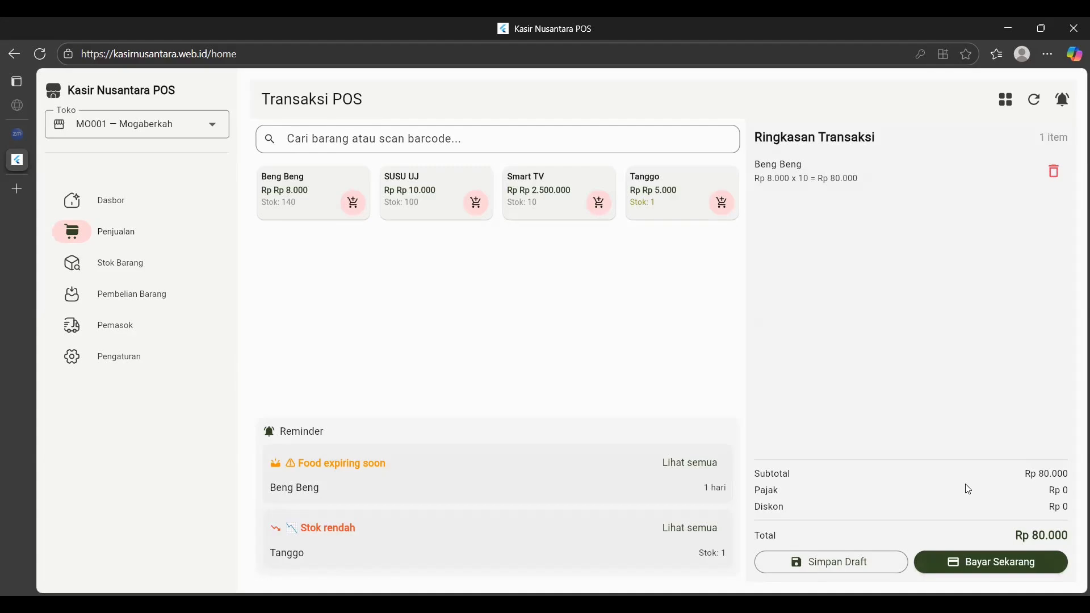
click(966, 564)
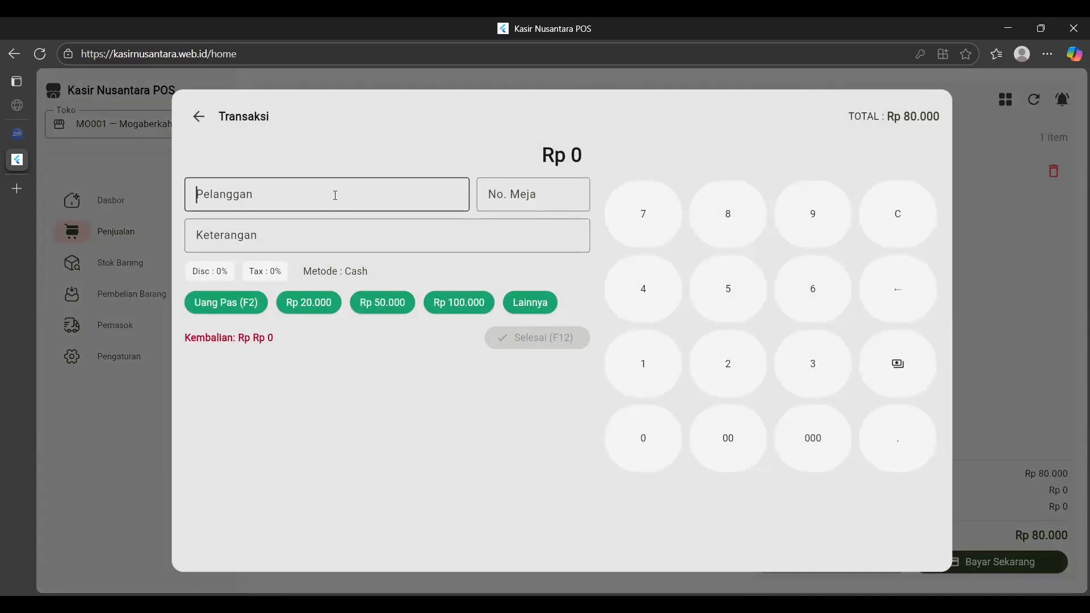
Enter the customer's name, table 10 and note 'makan di tempat', then pay Rp 80.000 exact cash.
text(ardi)
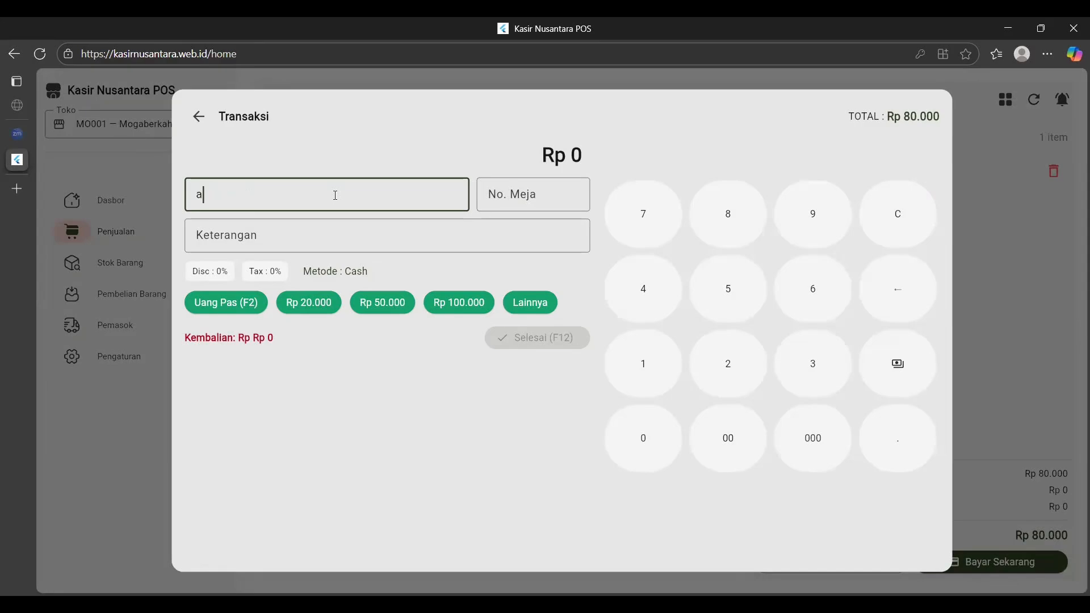
click(517, 191)
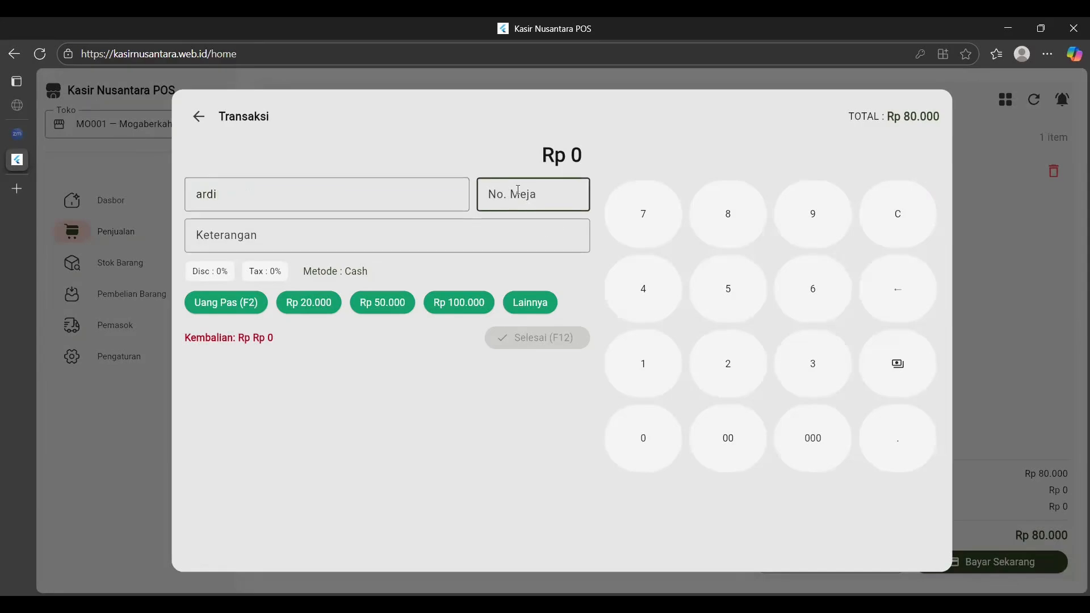
text(10)
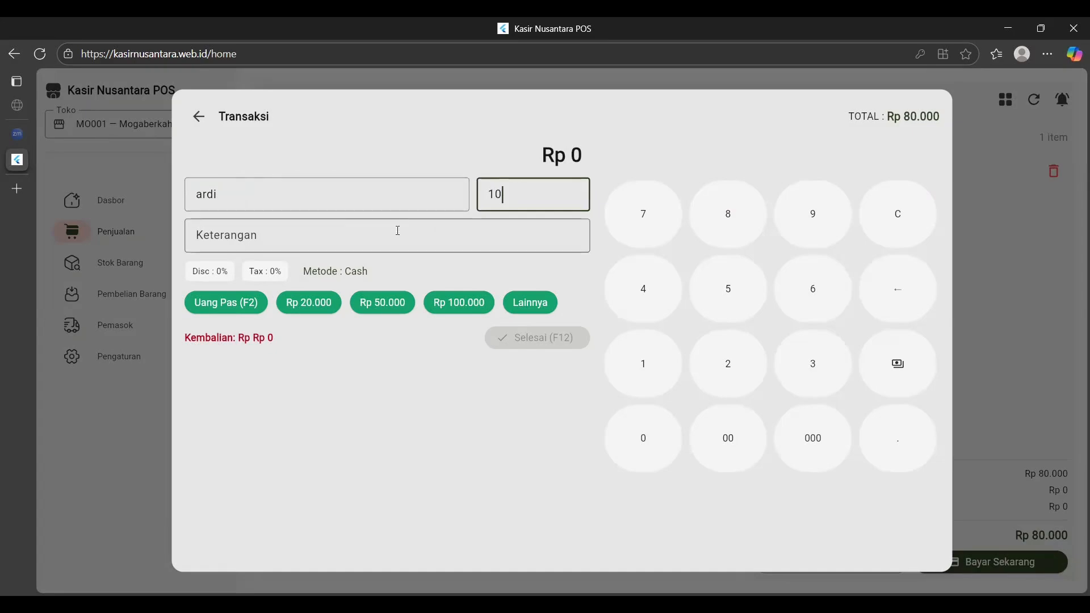
click(386, 239)
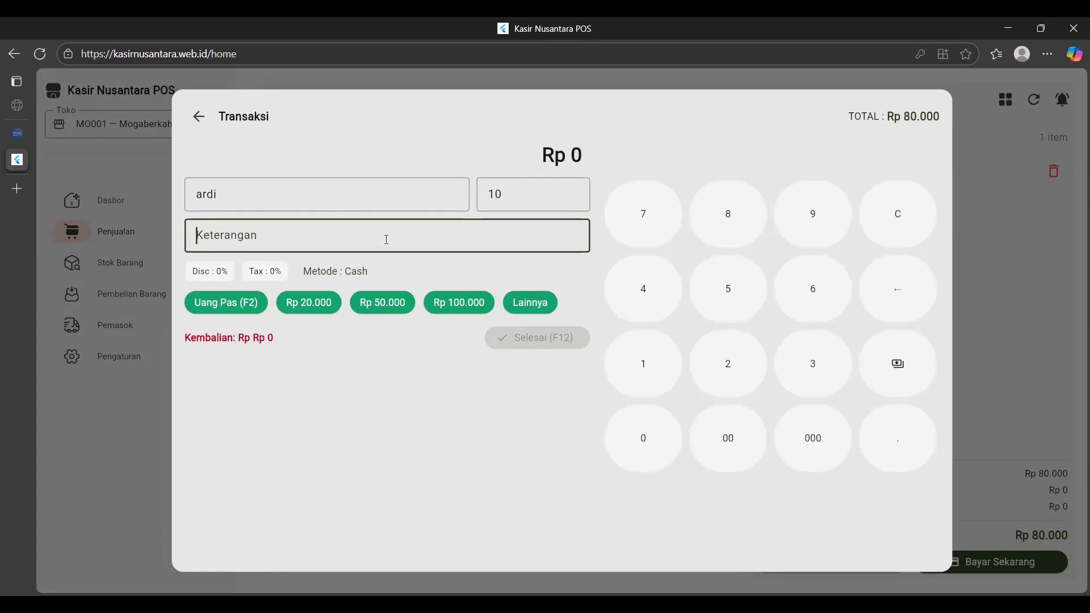
text(makan di tempat)
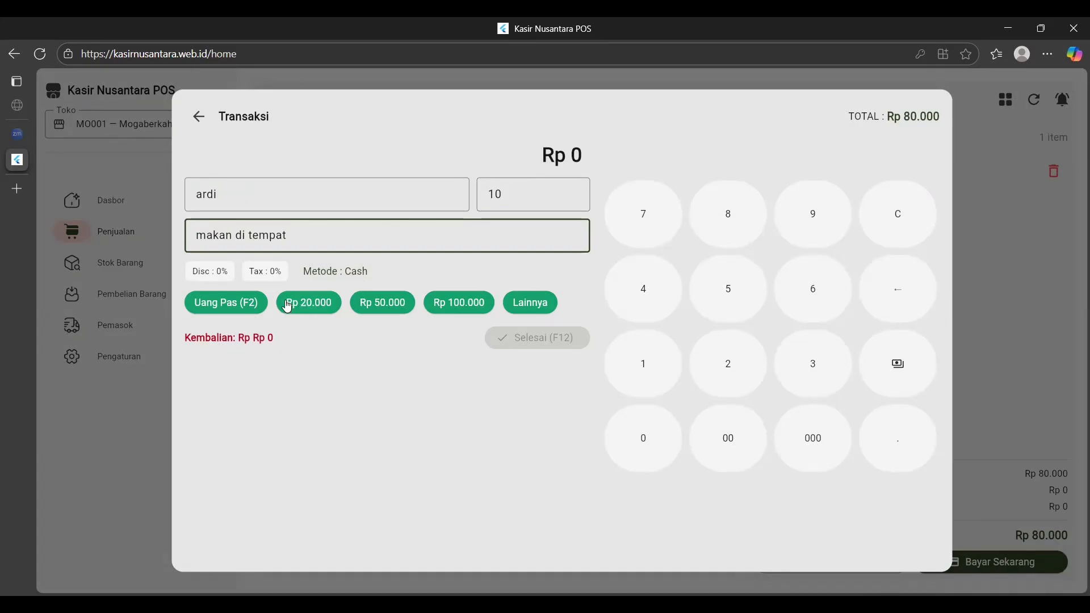
click(257, 306)
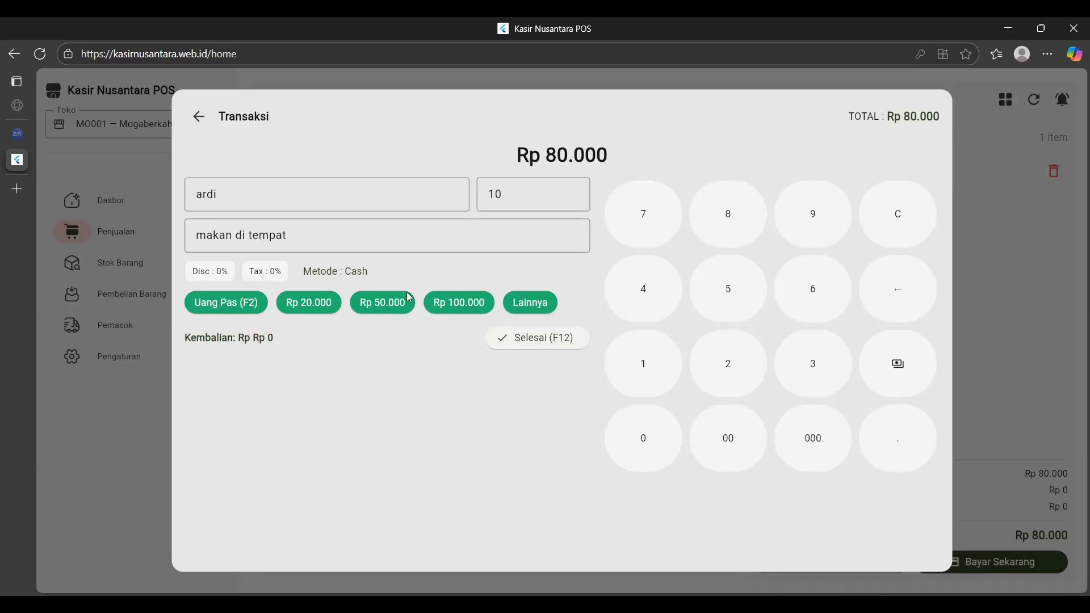
click(516, 344)
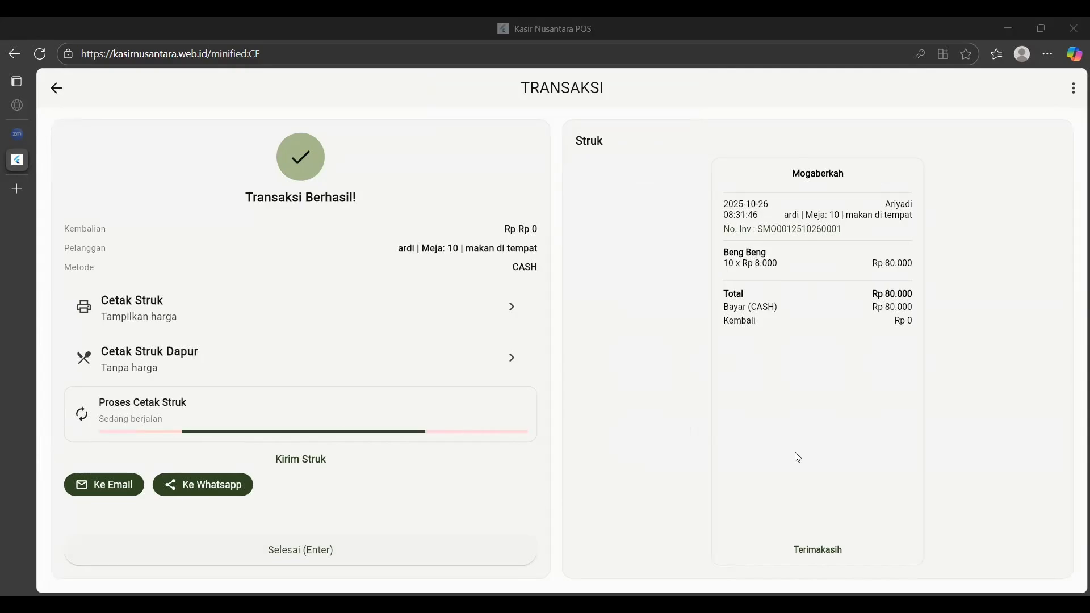
Close the Transaksi Berhasil summary and return to an empty Transaksi POS cart.
click(341, 551)
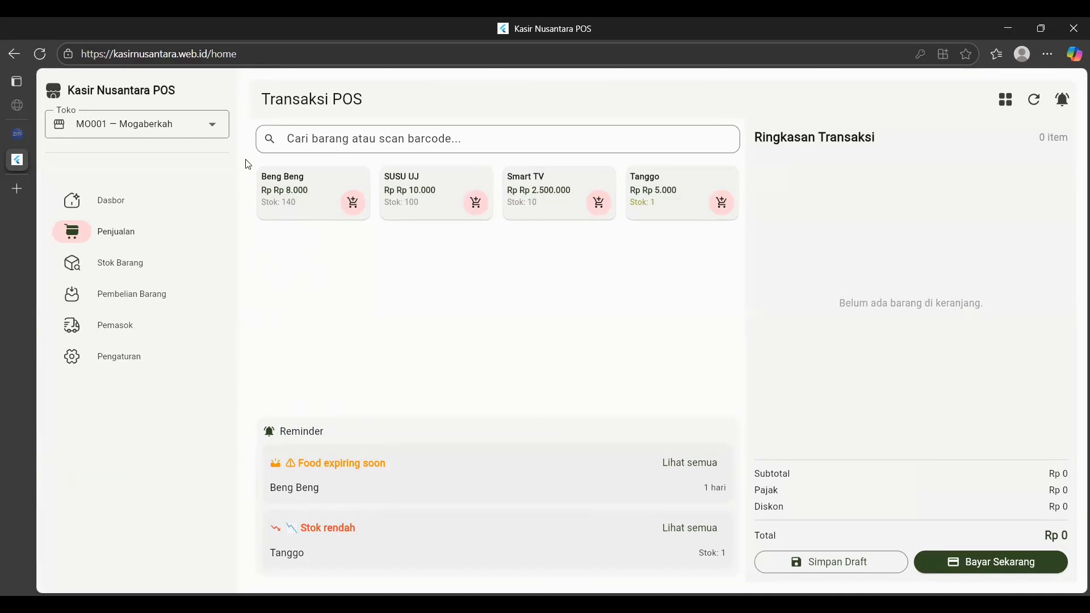
Review the Dashboard Penjualan for today: 1 transaction, Rp 80.000 revenue, Rp 30.000 profit, comparing the weekly view.
click(133, 211)
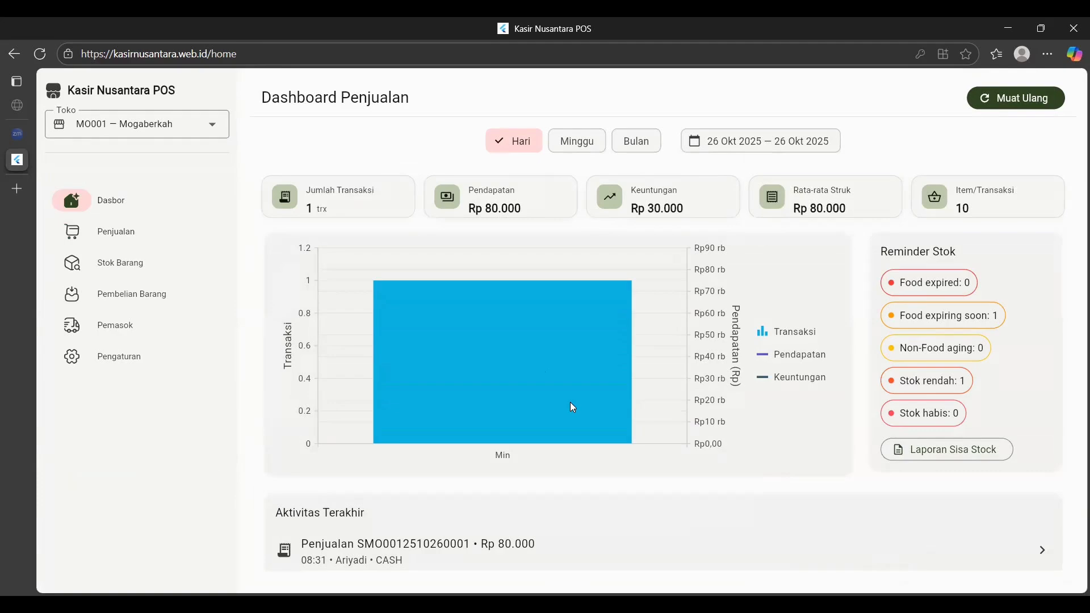
click(572, 408)
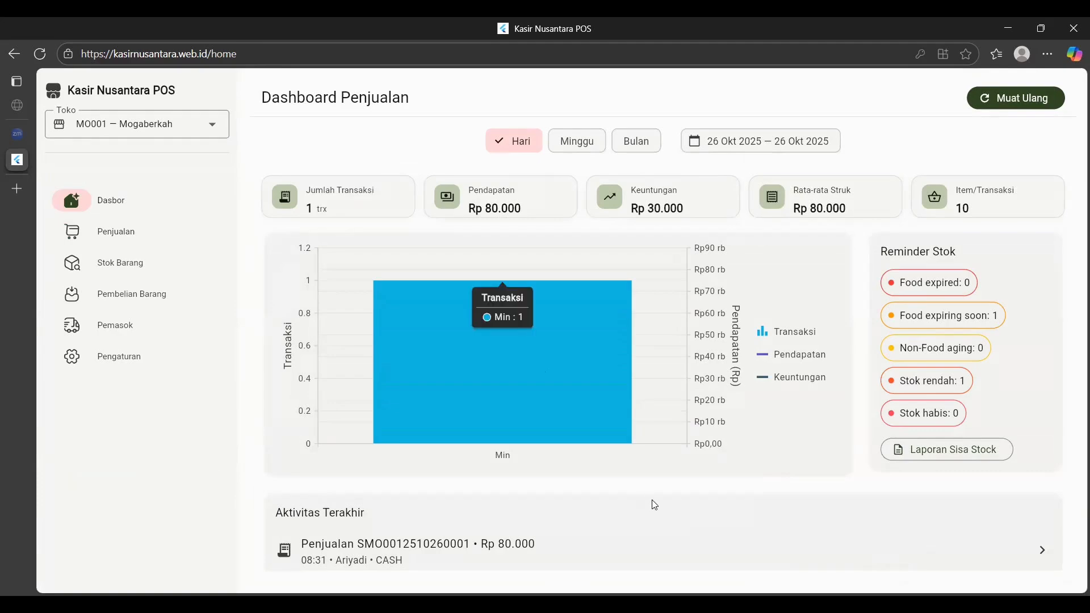
click(1012, 102)
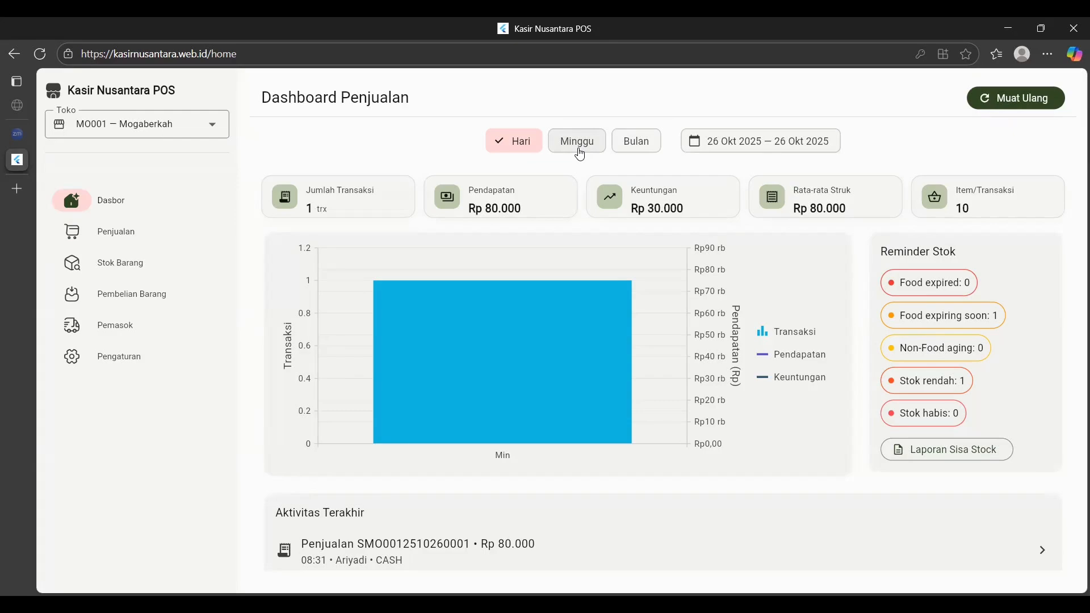
click(579, 155)
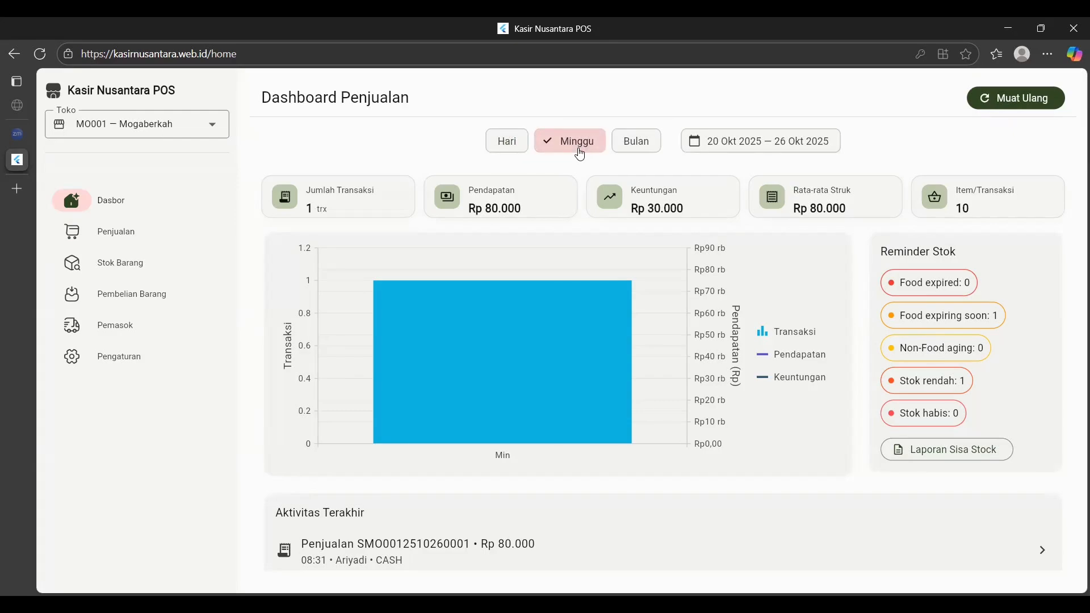
click(512, 145)
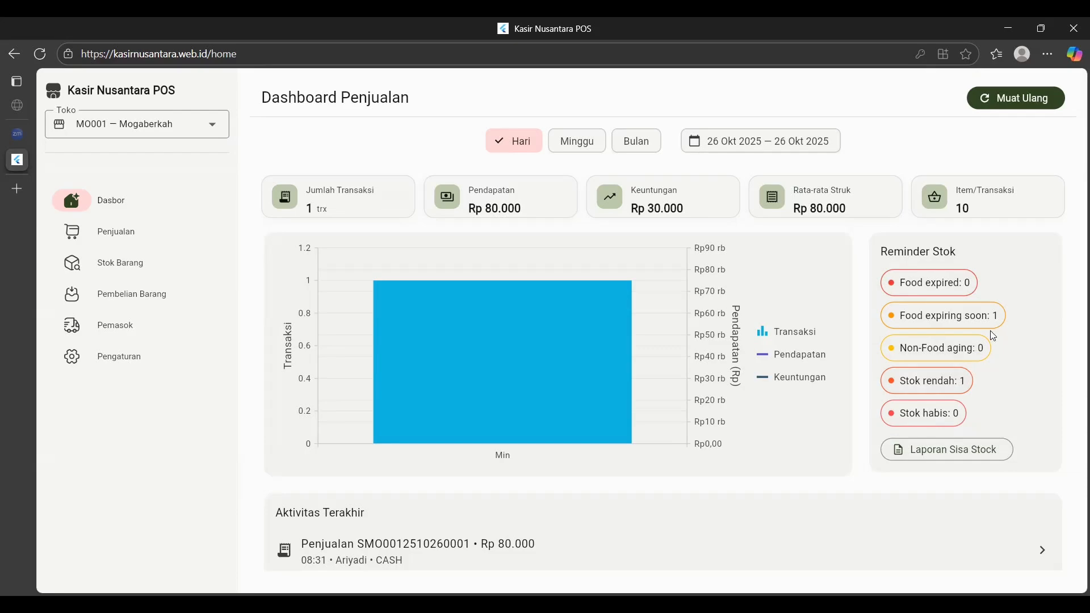
click(959, 452)
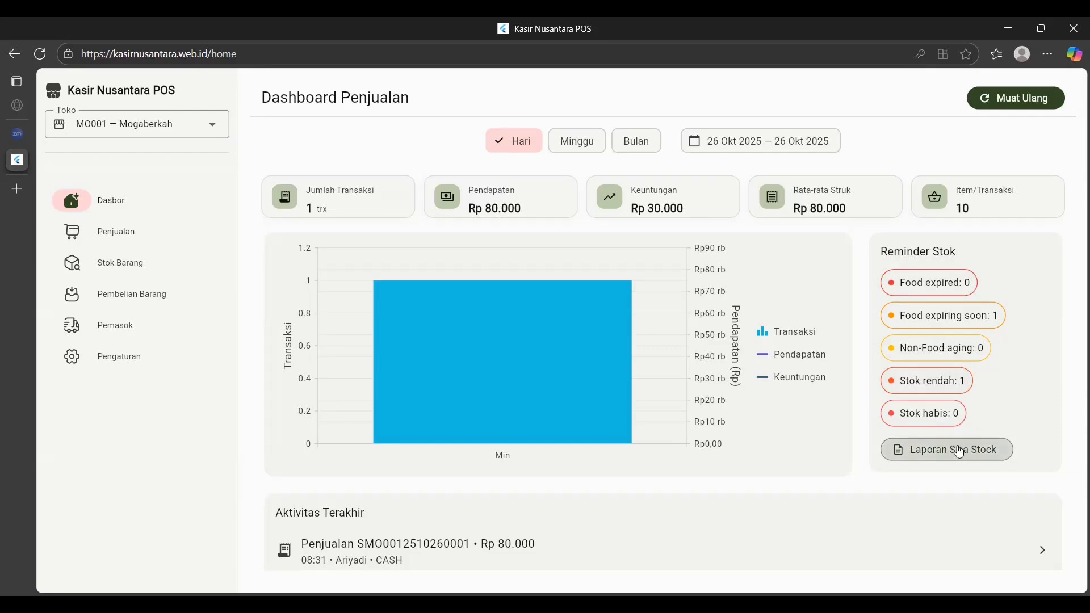
click(946, 386)
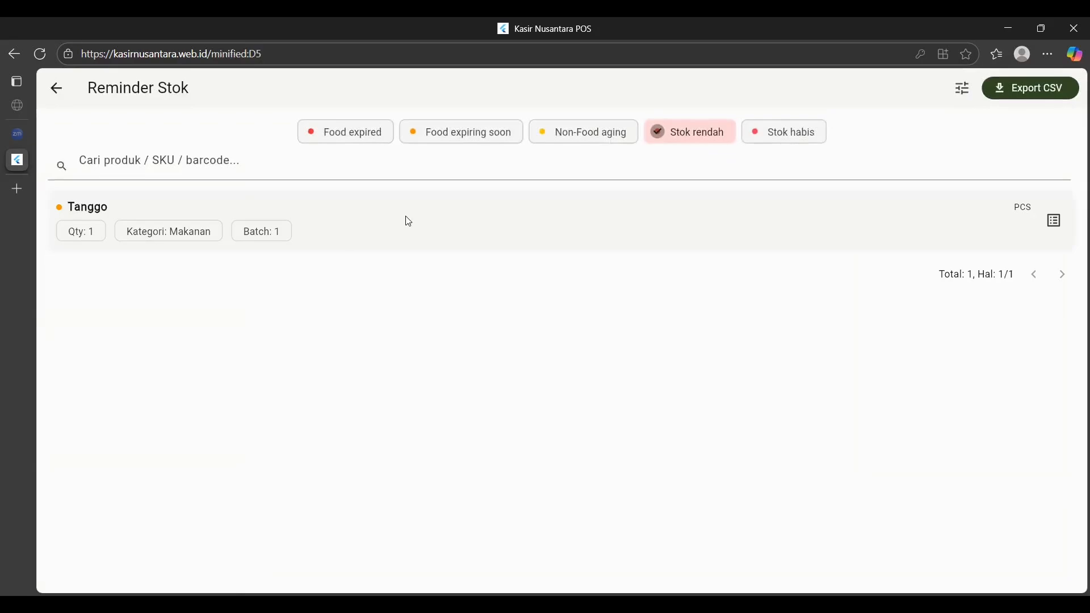
click(1057, 224)
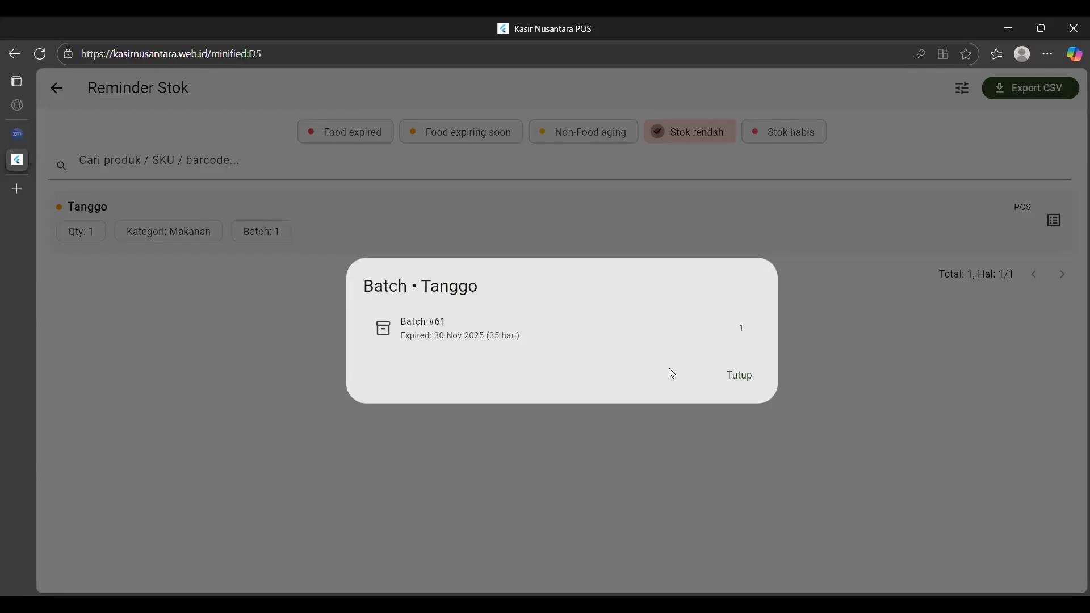
click(738, 386)
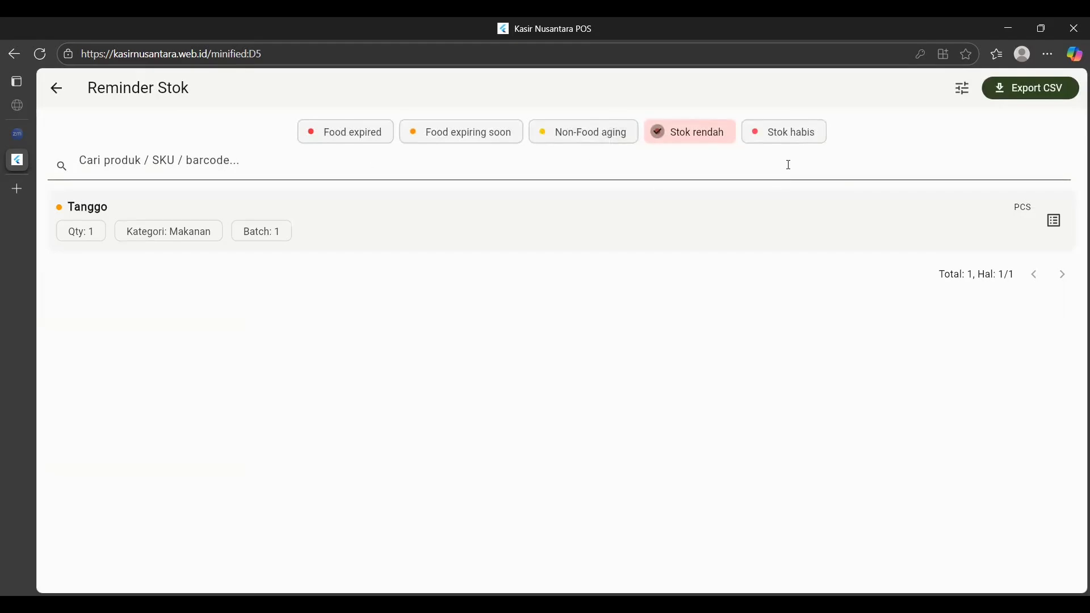
click(52, 100)
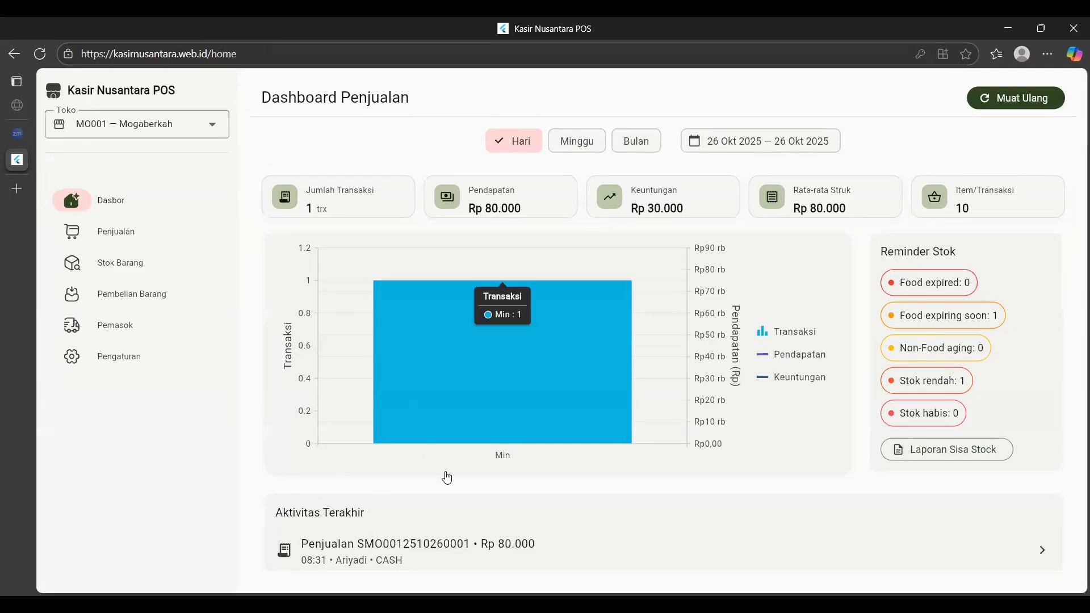